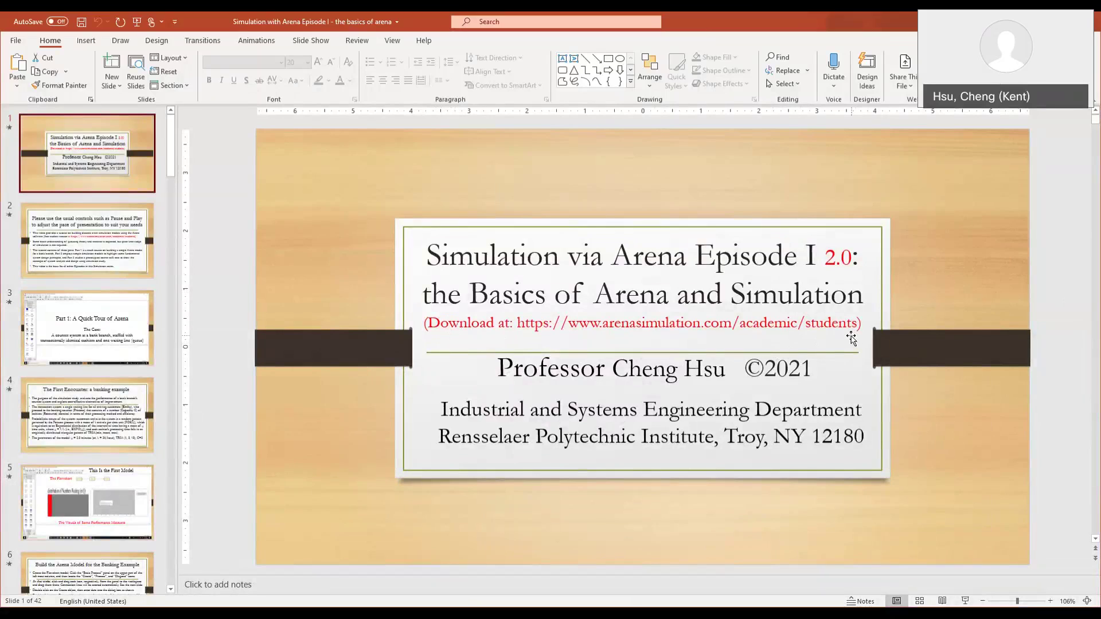
# - Show the slide 4 banking example in PowerPoint, then switch to Arena
pyautogui.click(86, 419)
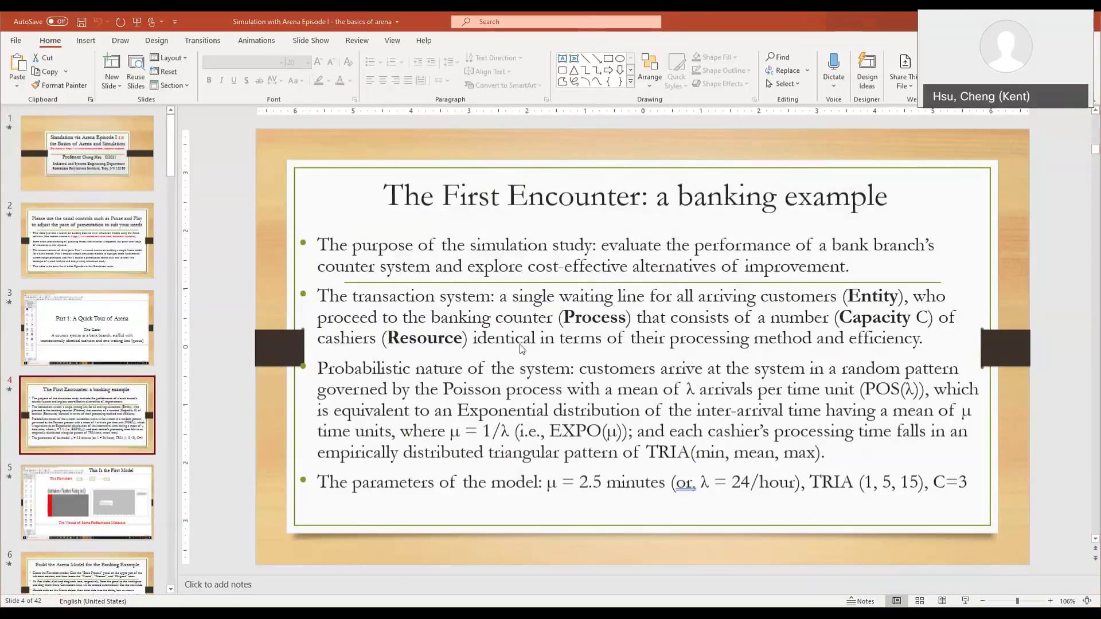
pyautogui.hotkey('alt', 'Tab')
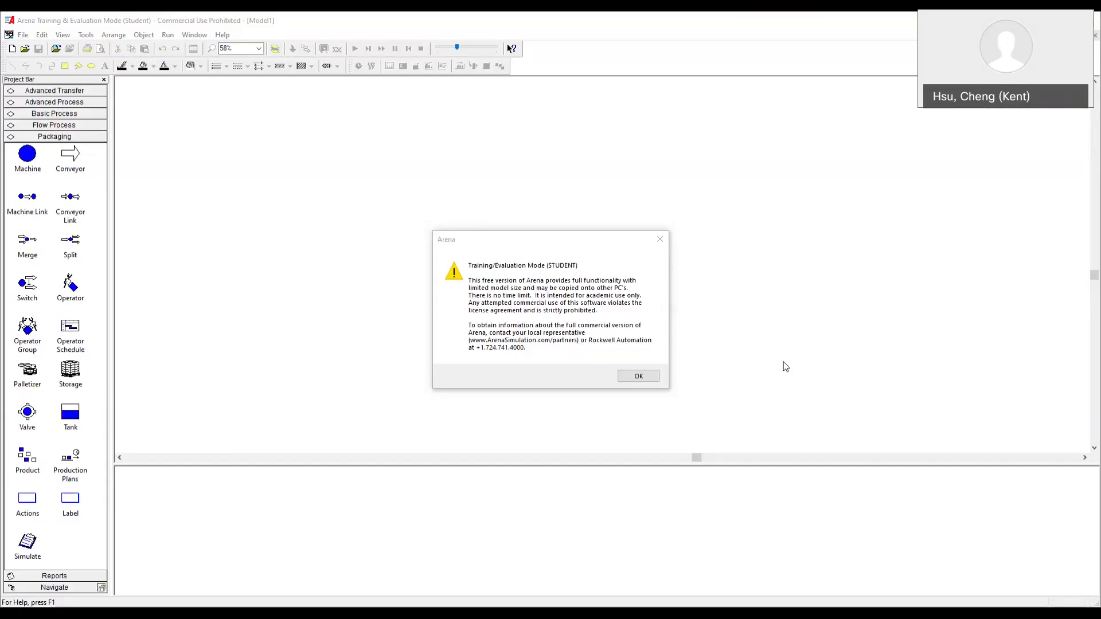
# - Dismiss the Training/Evaluation Mode notice and display the Basic Process modules
pyautogui.click(643, 377)
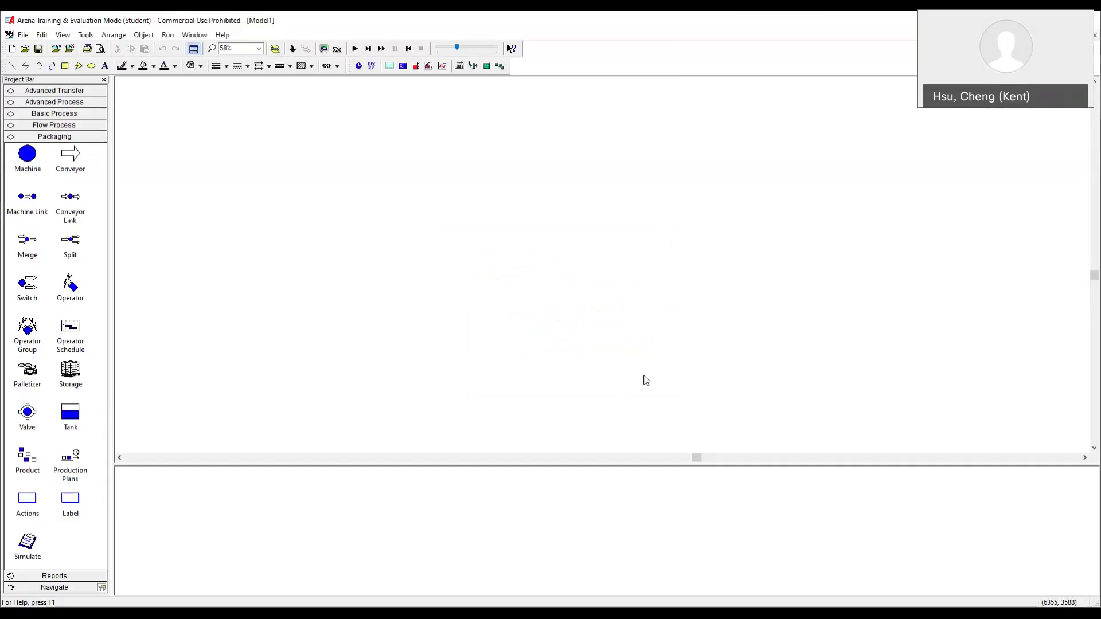
pyautogui.click(78, 115)
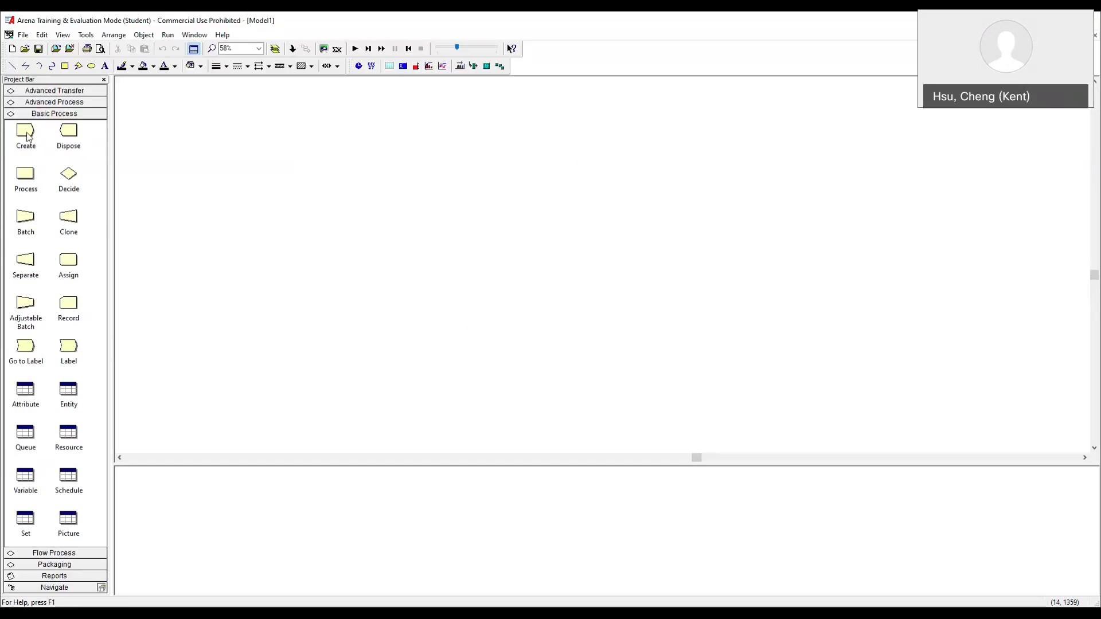
# - Place a Create module on the canvas at 85% zoom
pyautogui.moveTo(26, 133); pyautogui.dragTo(367, 163)
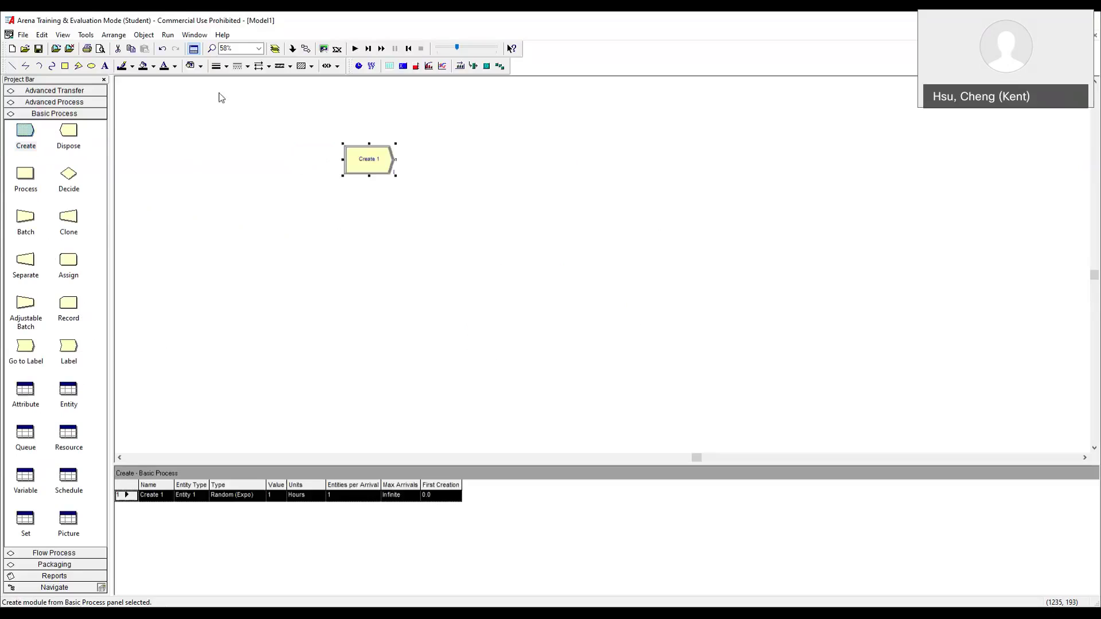
pyautogui.click(239, 47)
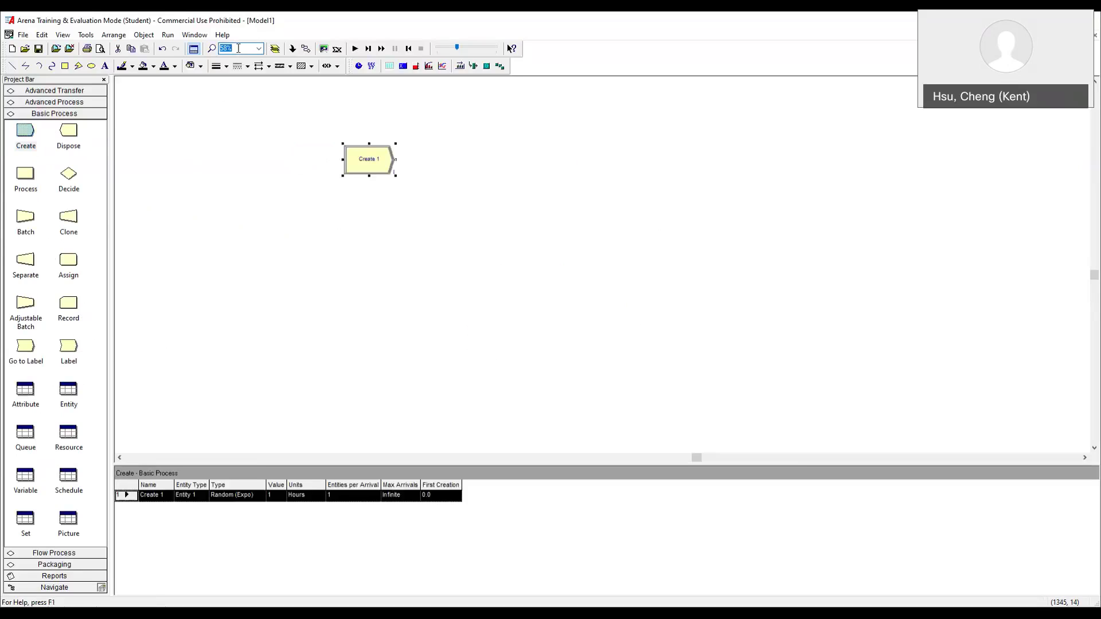
pyautogui.write('85%')
pyautogui.press('Return')
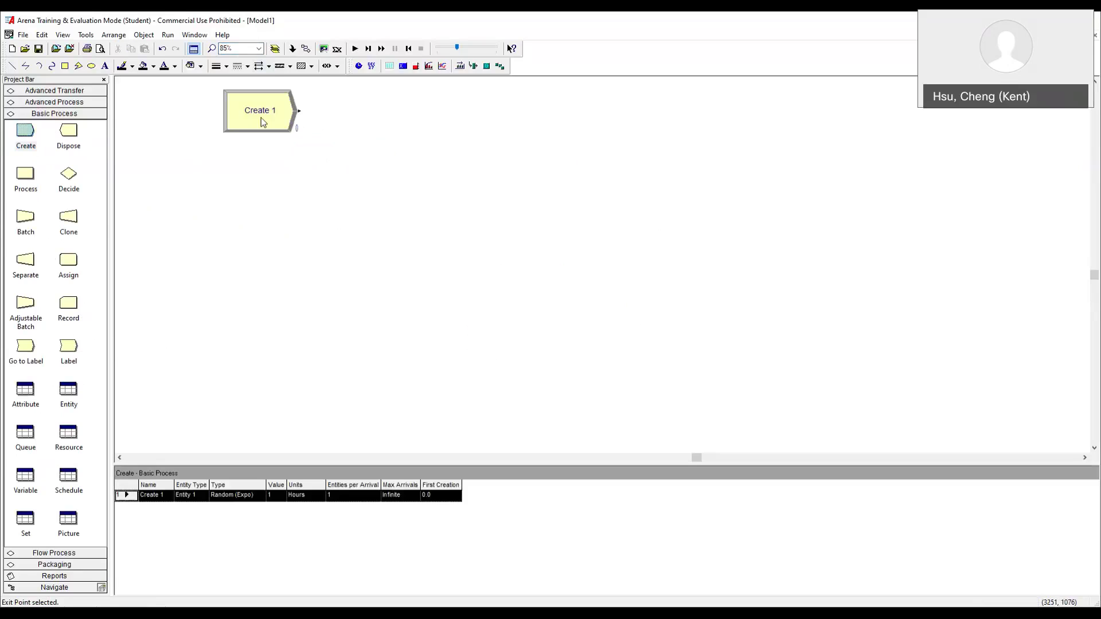
pyautogui.moveTo(260, 118); pyautogui.dragTo(366, 166)
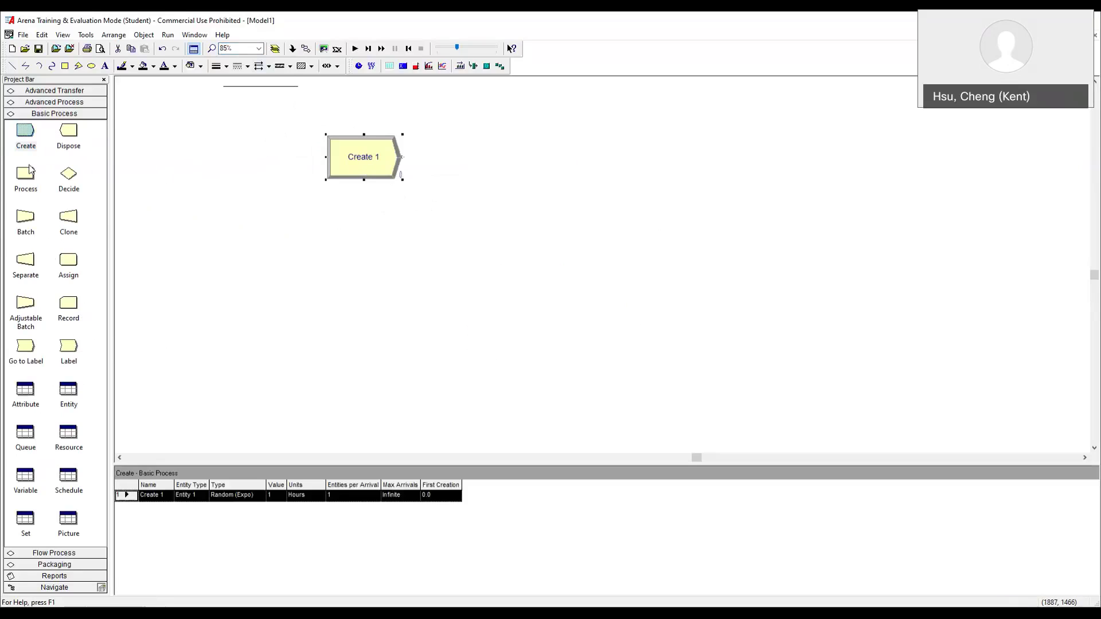
# - Add Process and Dispose modules after Create 1, aligned in a straight line
pyautogui.moveTo(26, 174); pyautogui.dragTo(466, 159)
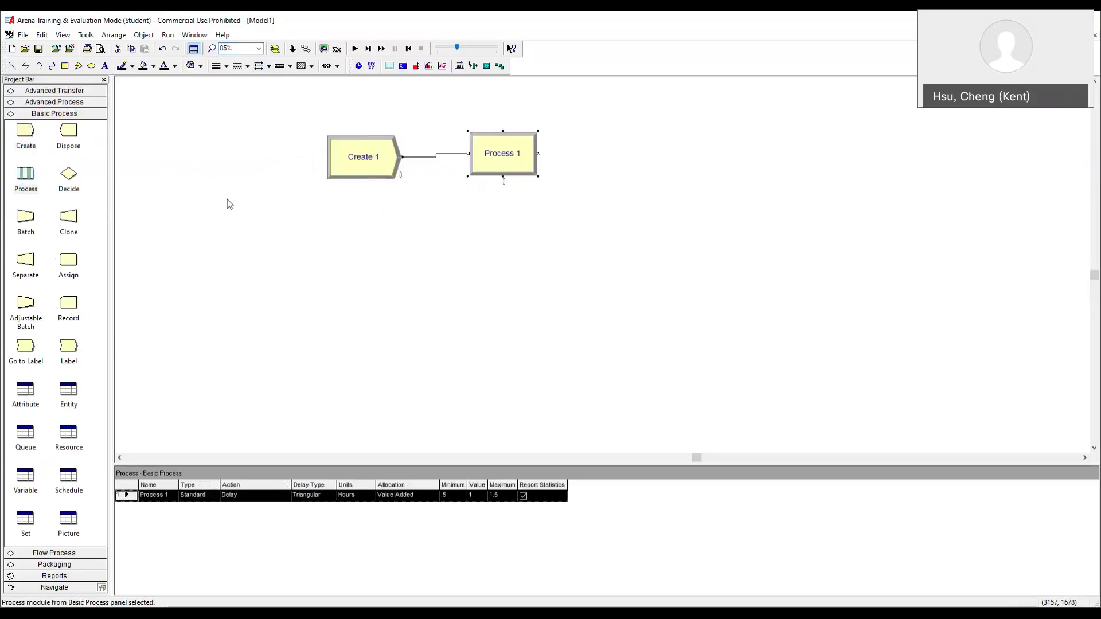
pyautogui.moveTo(66, 144); pyautogui.dragTo(619, 163)
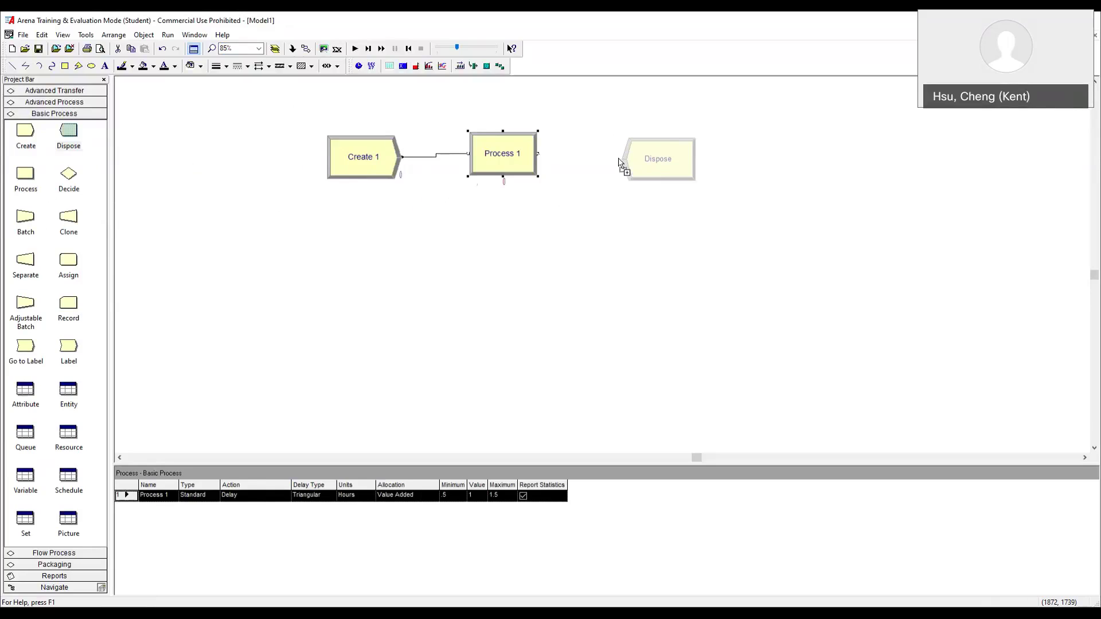
pyautogui.moveTo(619, 162); pyautogui.dragTo(619, 162)
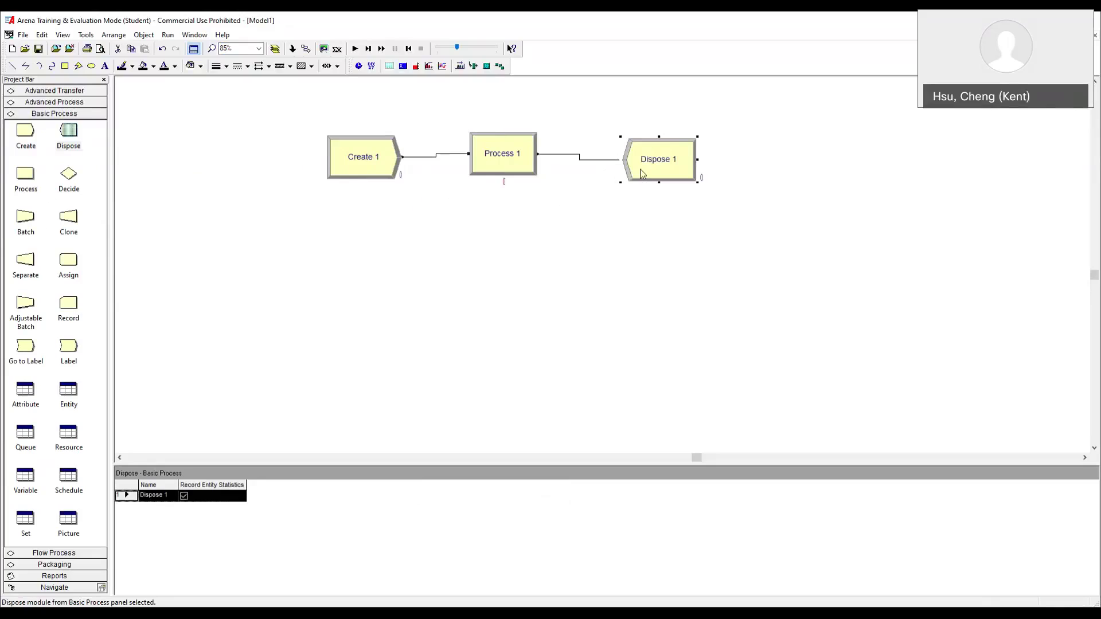
pyautogui.click(508, 162)
pyautogui.moveTo(509, 162); pyautogui.dragTo(506, 166)
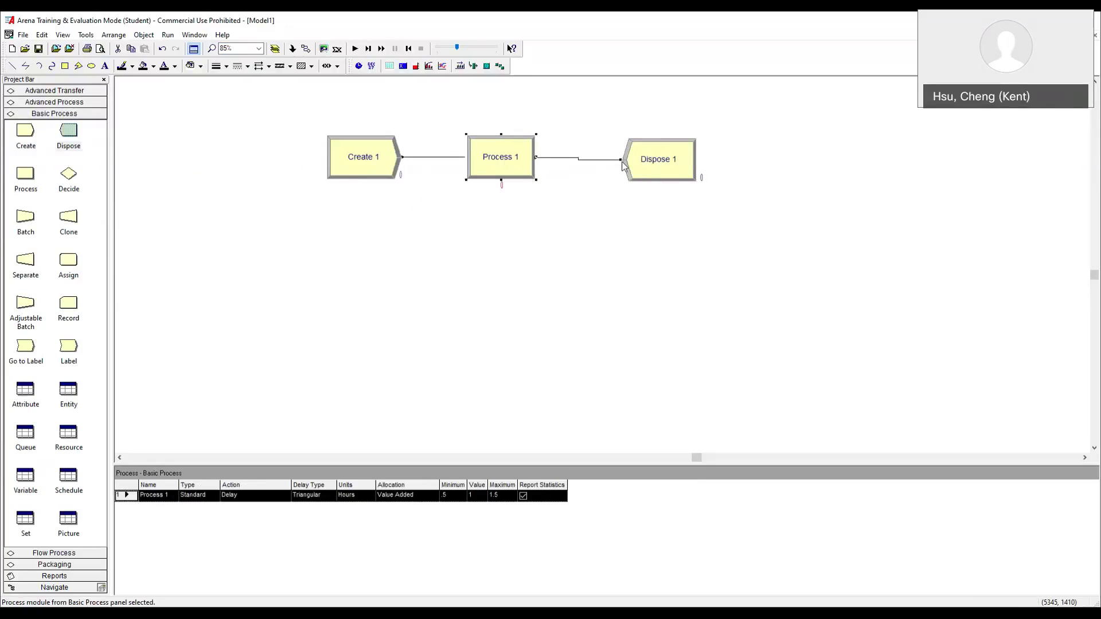
pyautogui.click(636, 166)
pyautogui.moveTo(636, 166); pyautogui.dragTo(634, 164)
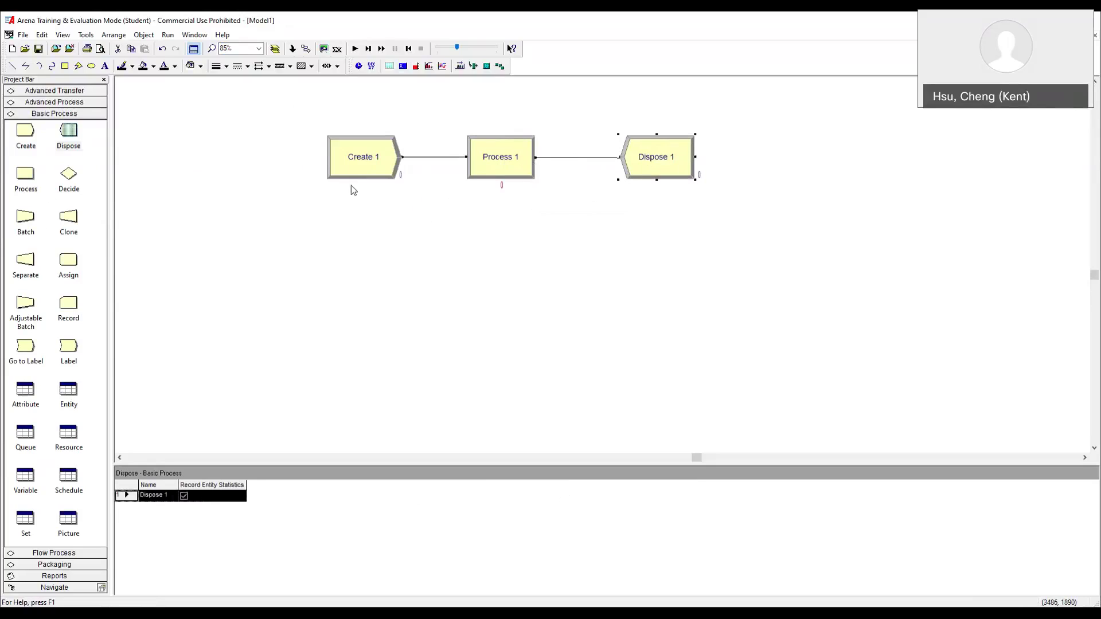
# - Rename the Entity 1 entity type to Customer
pyautogui.click(68, 393)
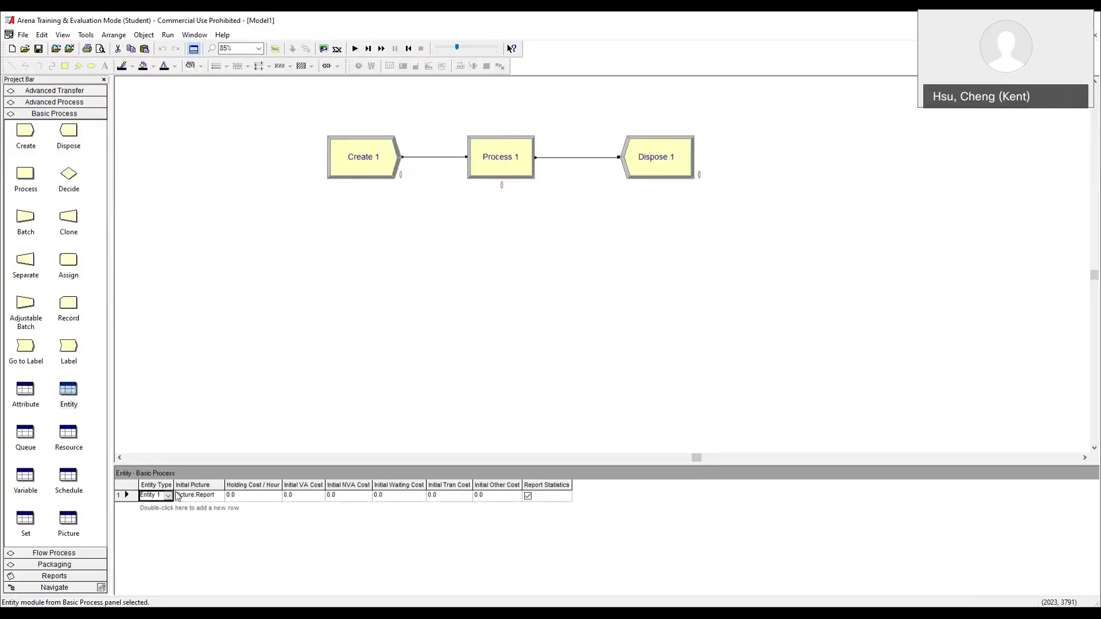
pyautogui.moveTo(175, 484); pyautogui.dragTo(246, 484)
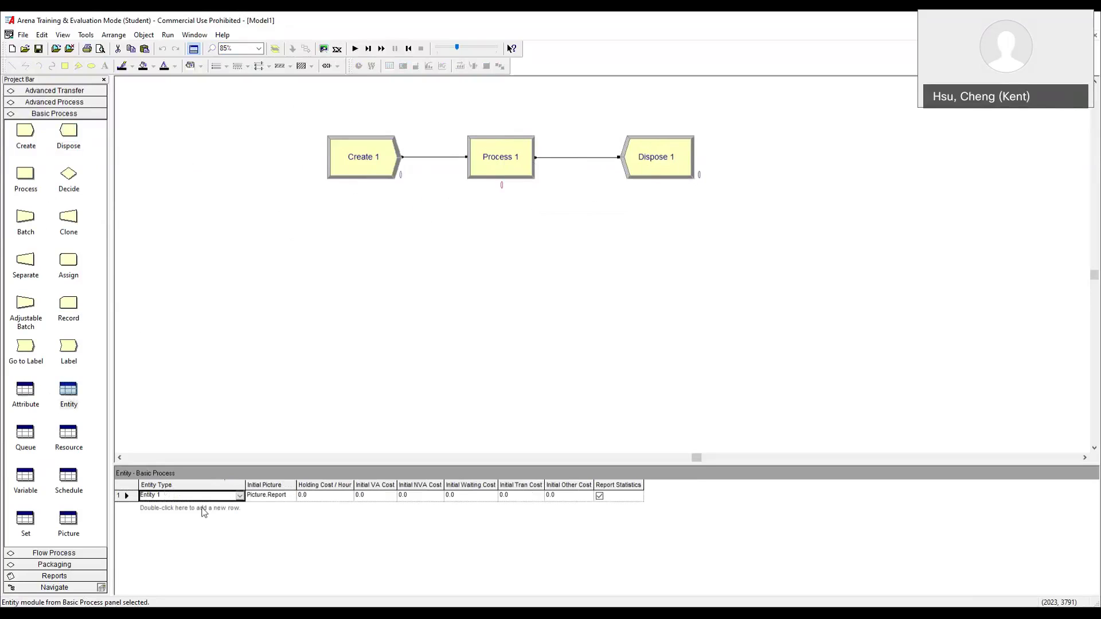
pyautogui.click(161, 495)
pyautogui.click(161, 495)
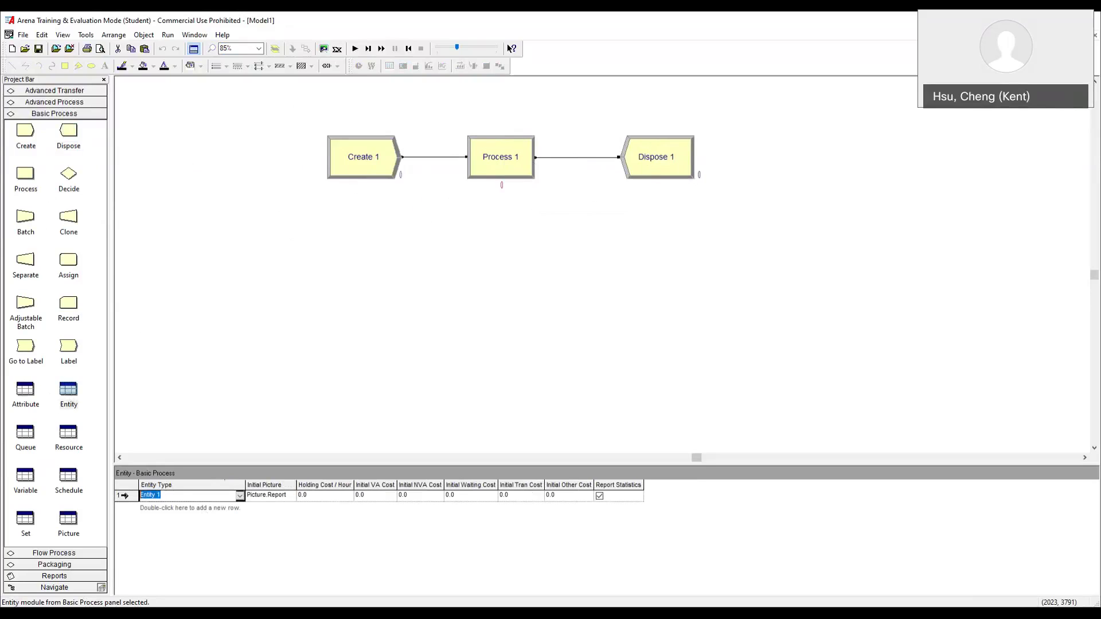
pyautogui.write('Customer')
# - Set the Customer entity's initial picture to Picture.Person
pyautogui.moveTo(297, 484); pyautogui.dragTo(320, 484)
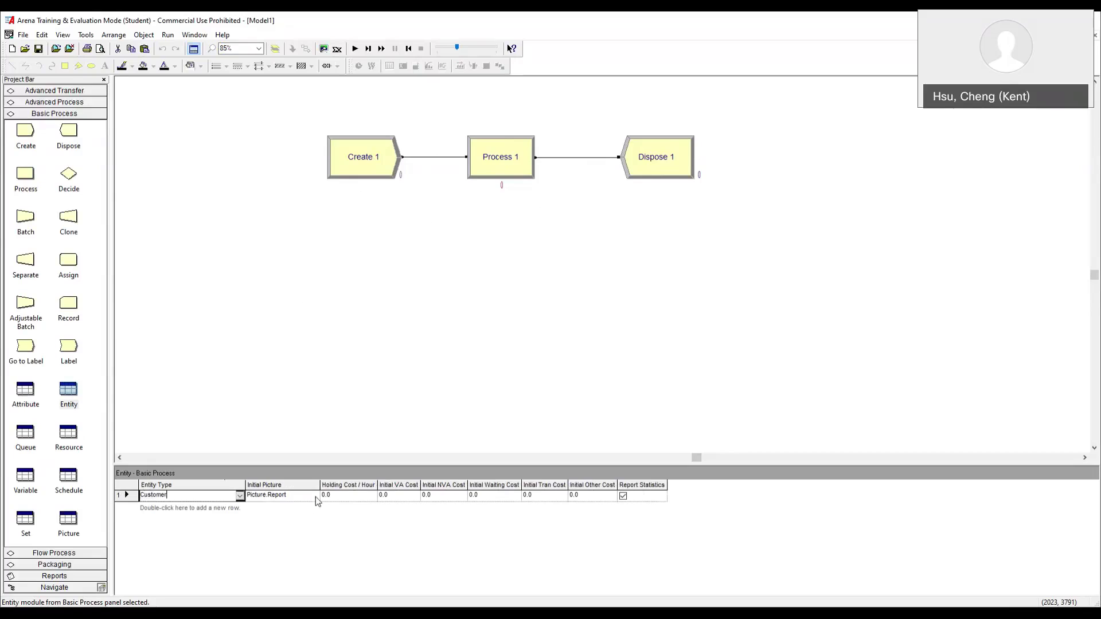
pyautogui.click(315, 496)
pyautogui.click(315, 495)
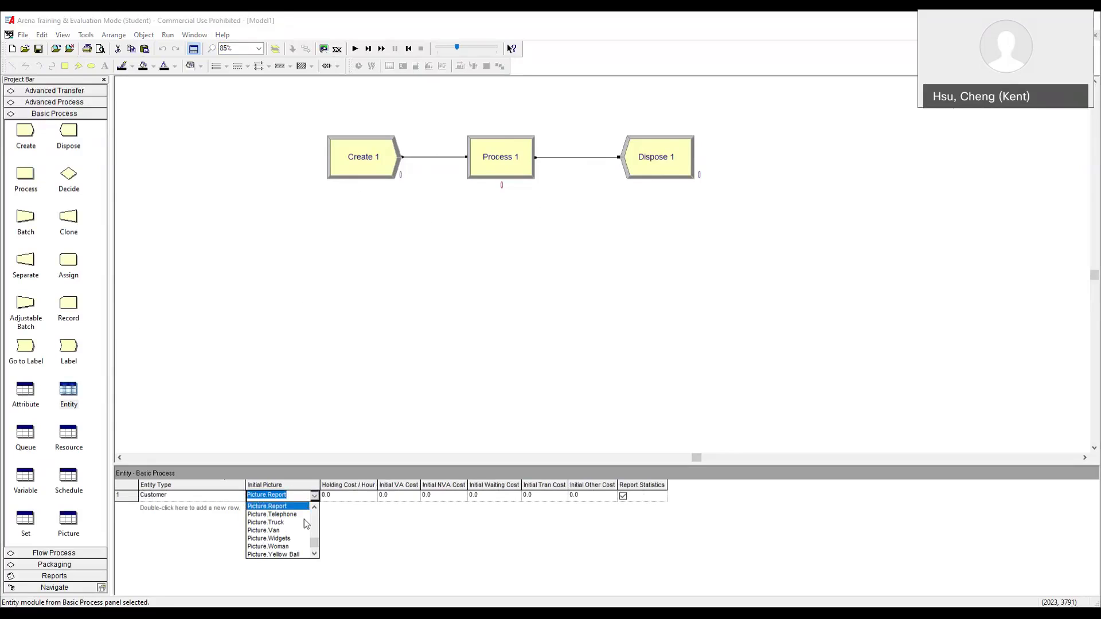
pyautogui.scroll(2, 314, 540)
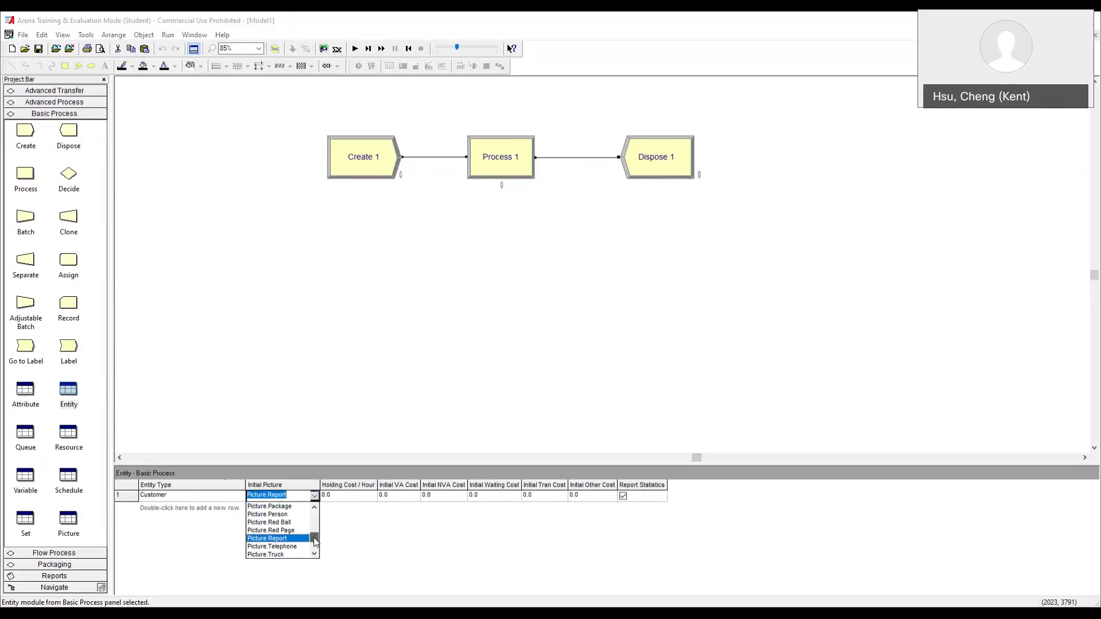
pyautogui.scroll(1, 315, 539)
pyautogui.scroll(1, 314, 539)
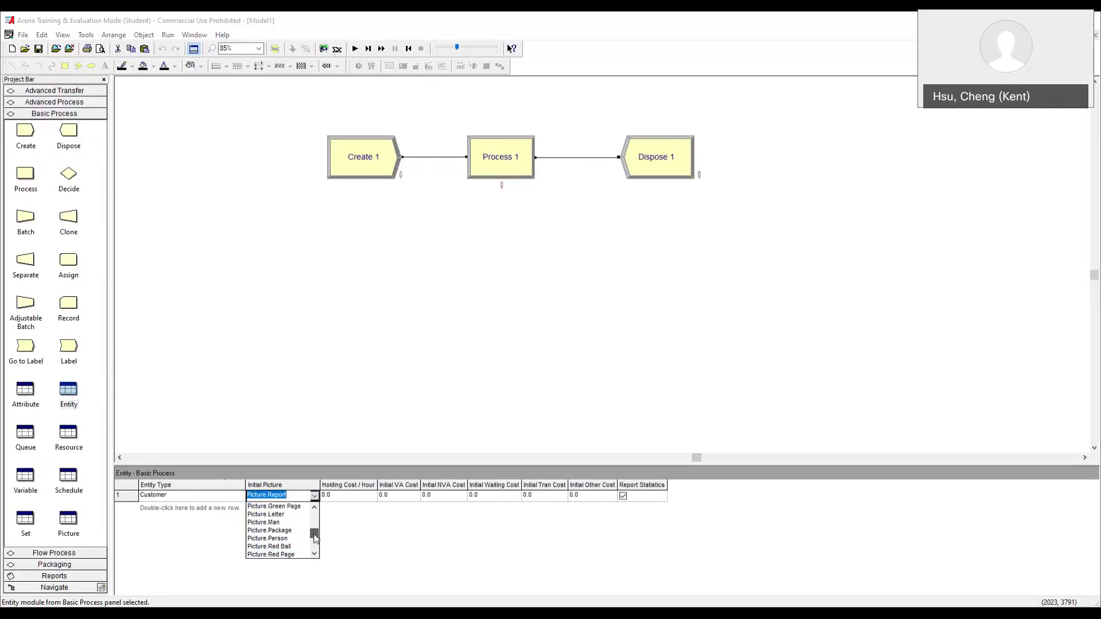
pyautogui.scroll(1, 315, 538)
pyautogui.scroll(-2, 315, 539)
pyautogui.scroll(-1, 315, 541)
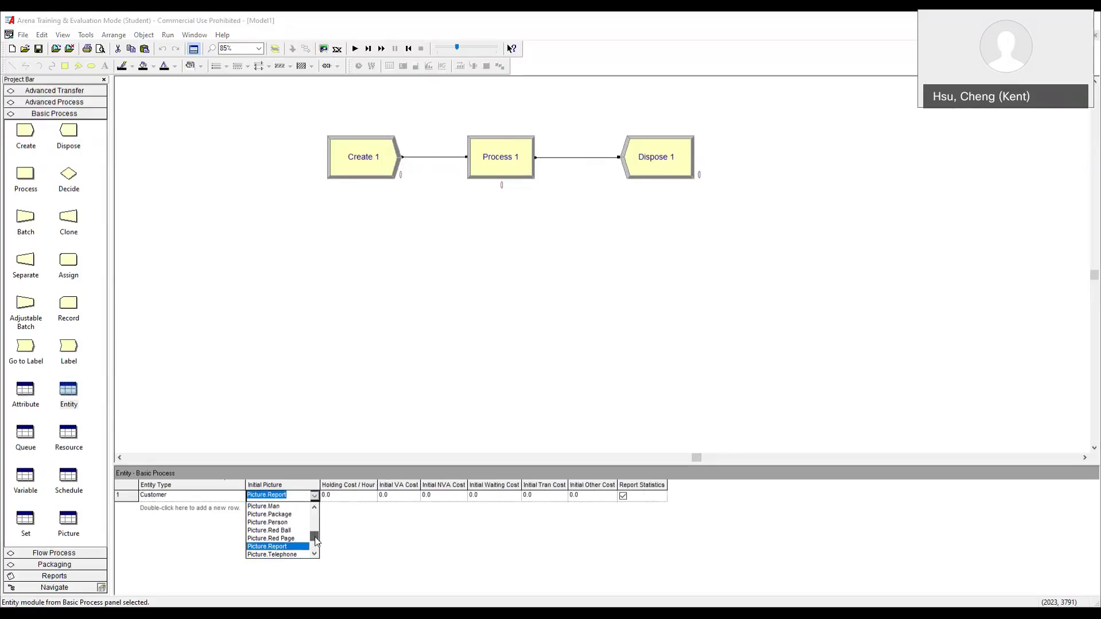
pyautogui.click(285, 522)
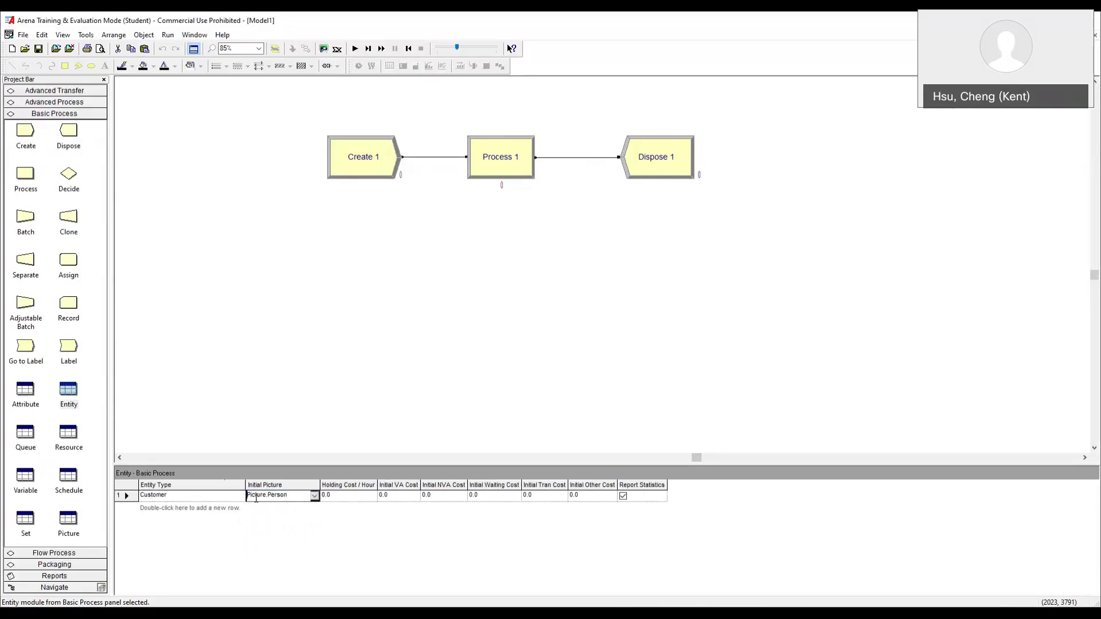
# - Define a Cashier resource of Fixed Capacity type with capacity 3
pyautogui.click(70, 437)
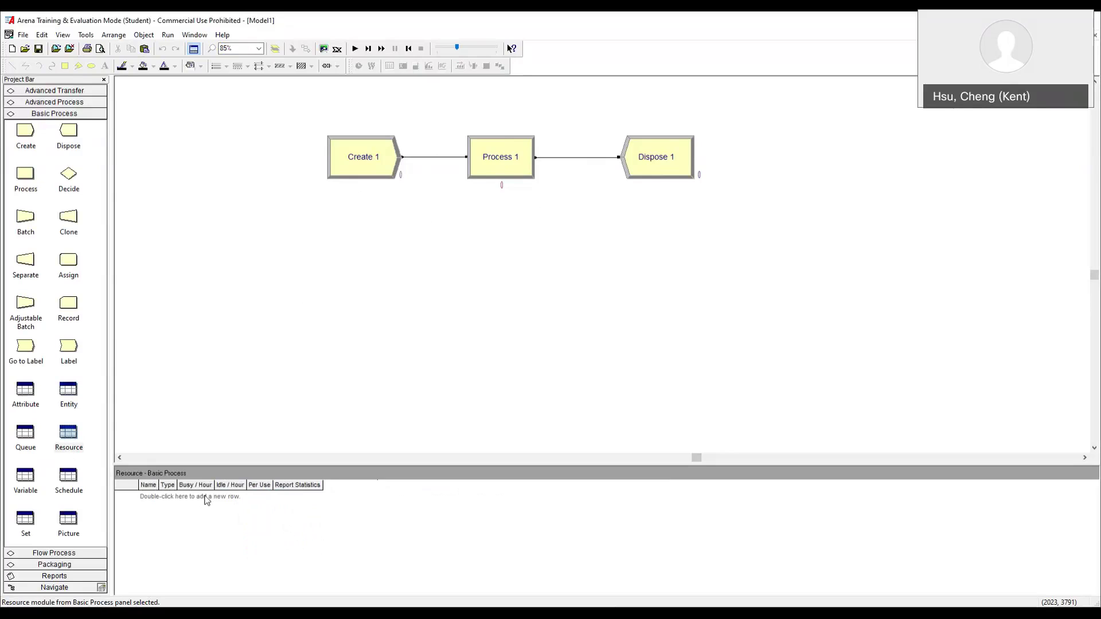
pyautogui.doubleClick(207, 501)
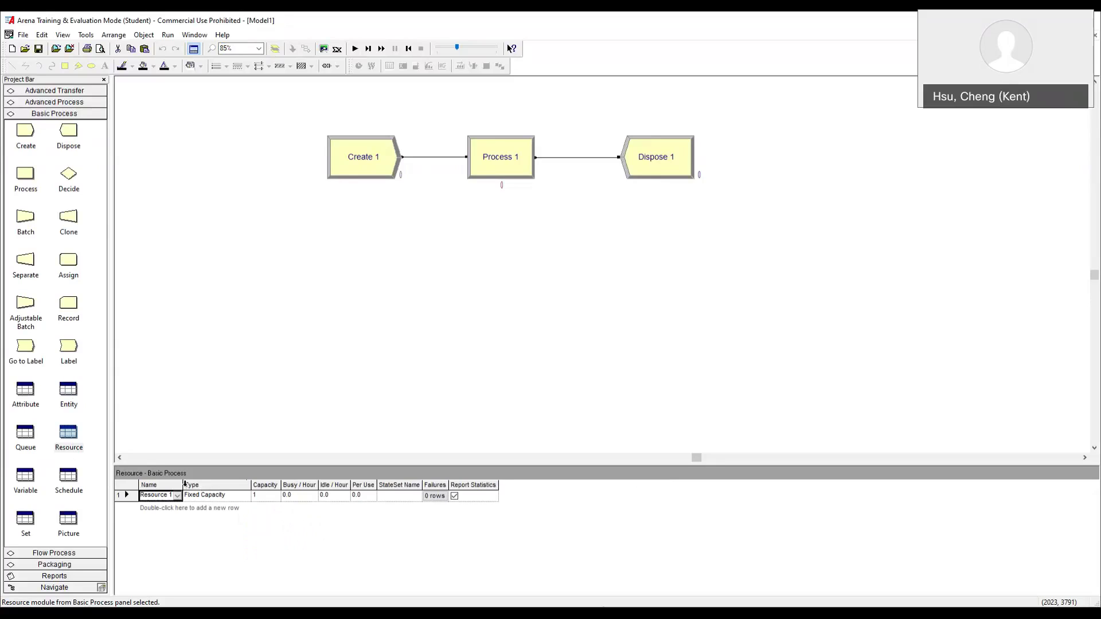
pyautogui.moveTo(182, 485); pyautogui.dragTo(271, 484)
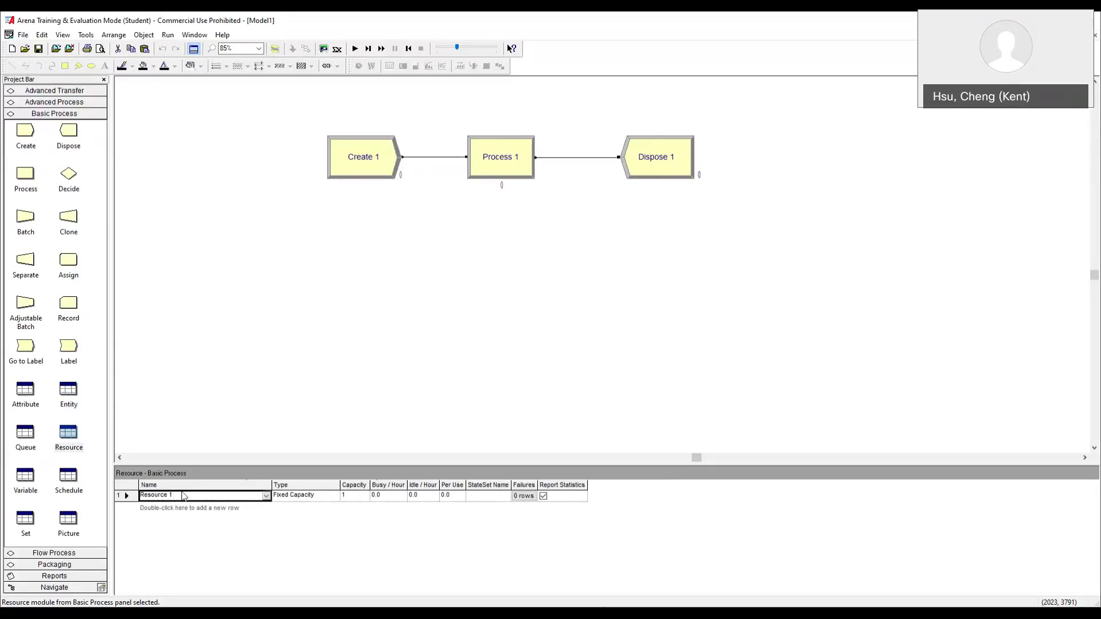
pyautogui.click(175, 497)
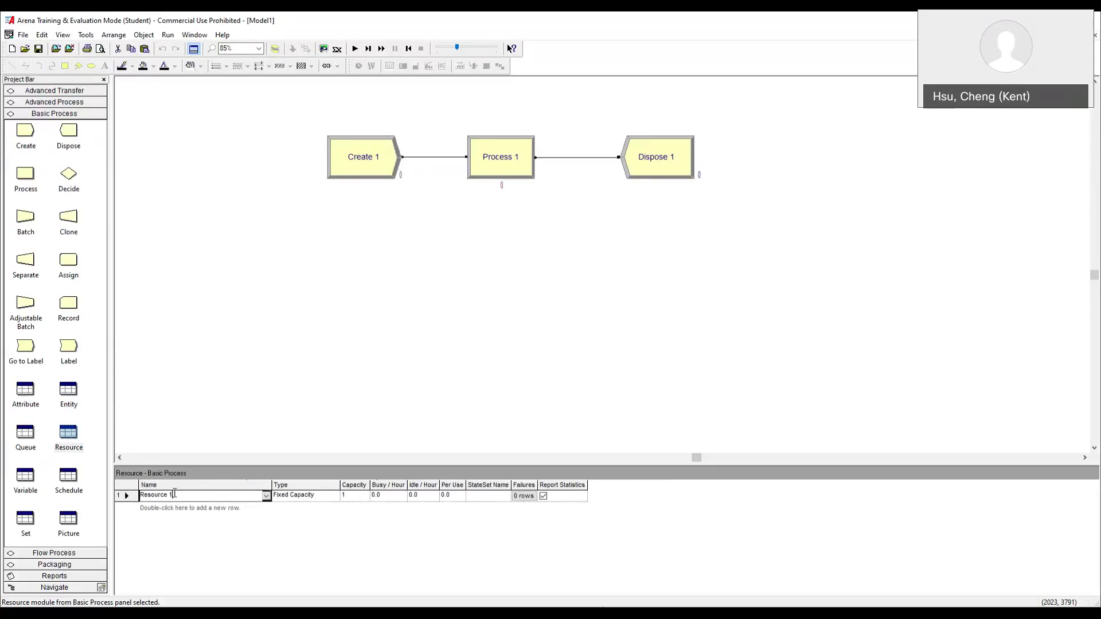
pyautogui.moveTo(176, 495); pyautogui.dragTo(139, 494)
pyautogui.write('Cashier')
pyautogui.click(350, 496)
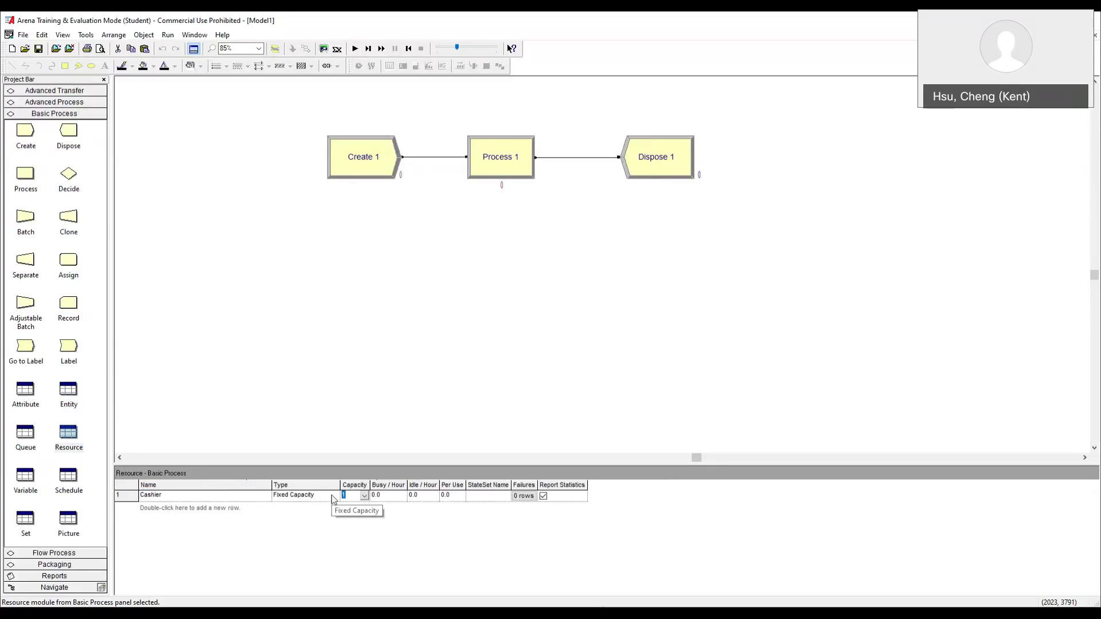
pyautogui.write('3')
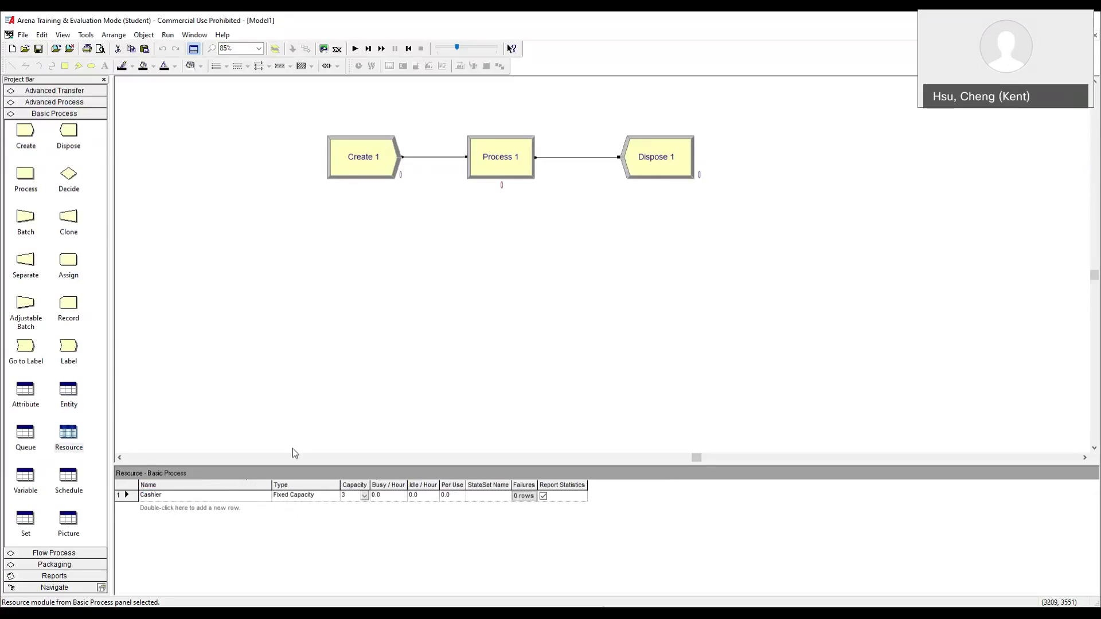
# - Name Create 1 'Customer Arrives' and have it create Customer entities
pyautogui.doubleClick(364, 167)
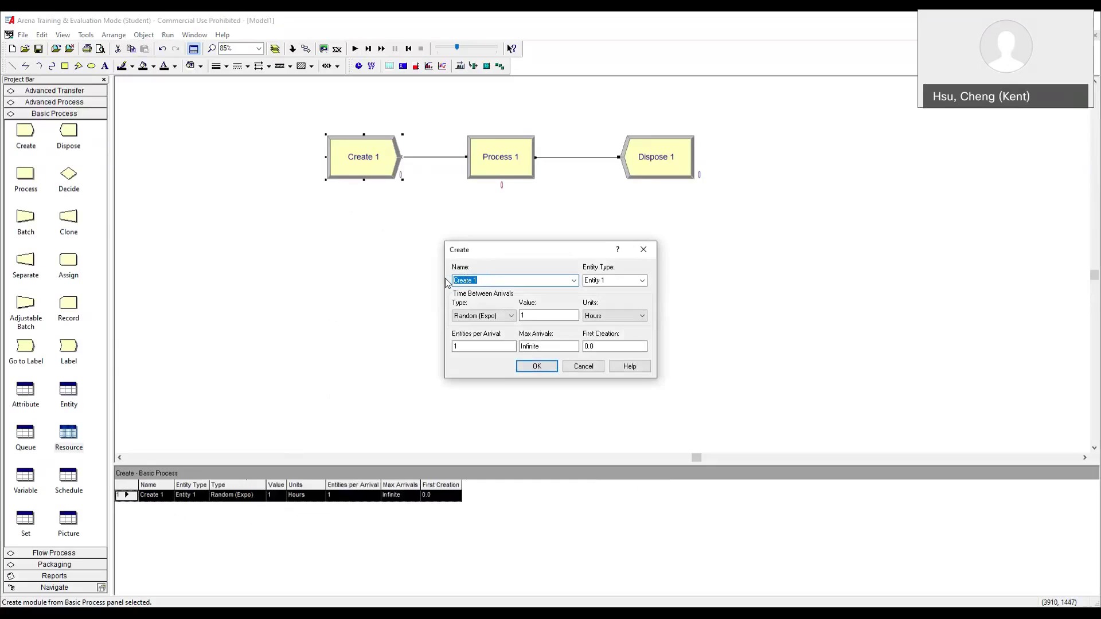
pyautogui.write('Customer Arrives')
pyautogui.click(642, 281)
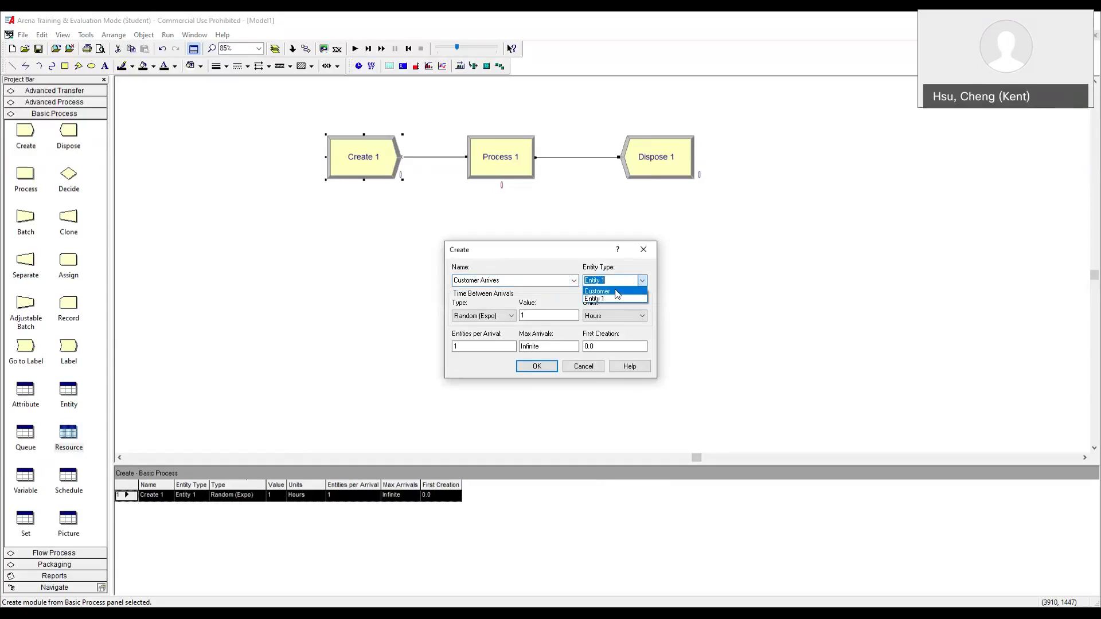
pyautogui.click(617, 294)
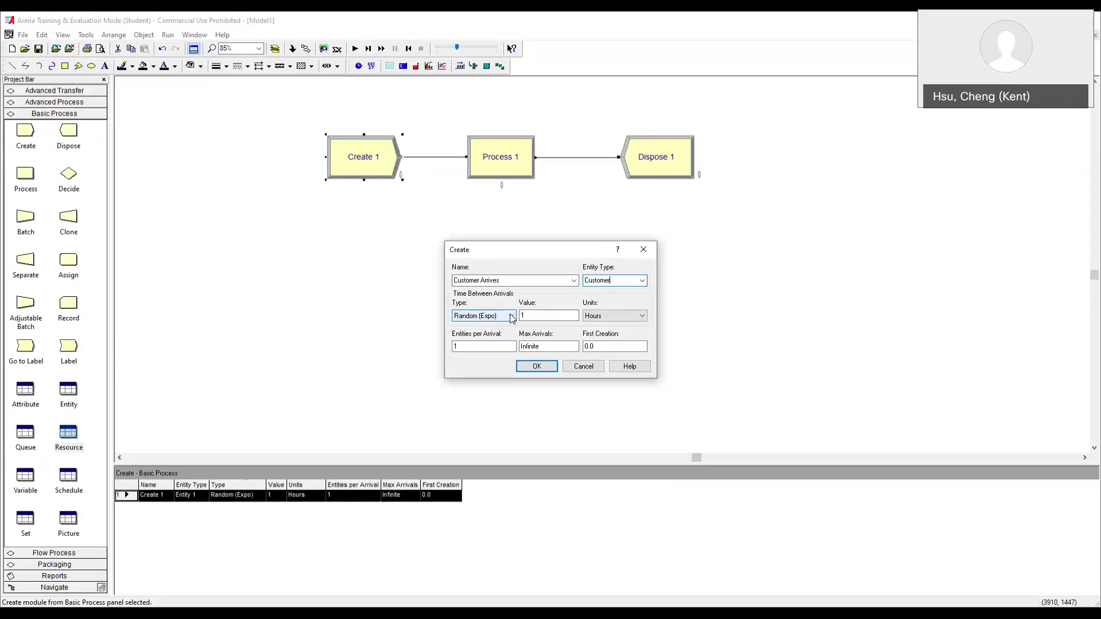
# - Set interarrival times to Random (Expo) with value 2.5 Minutes
pyautogui.click(512, 317)
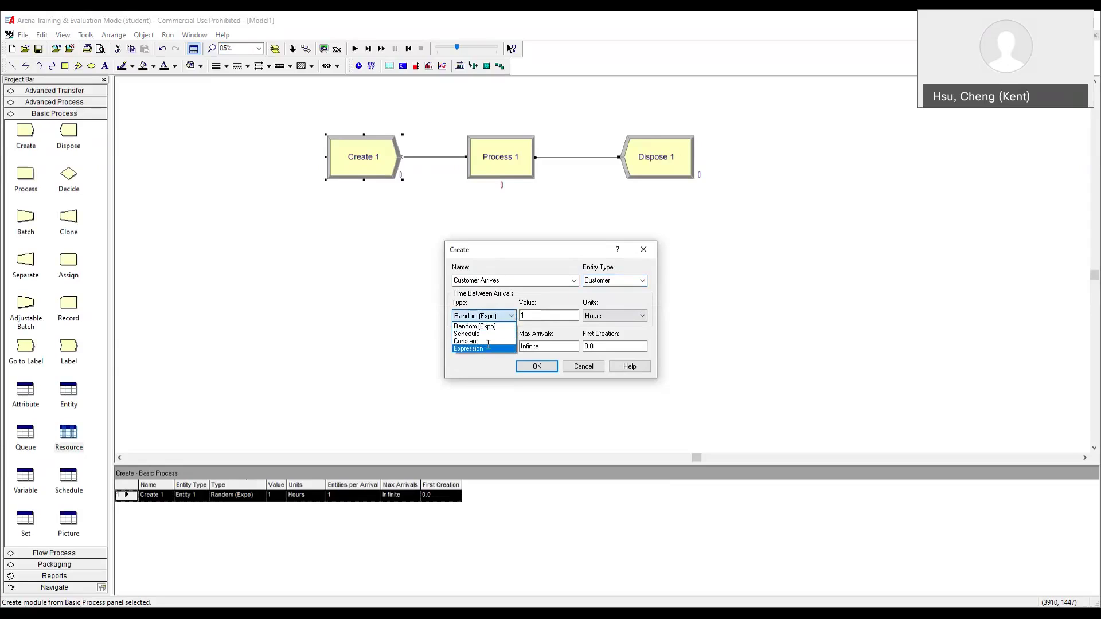
pyautogui.click(486, 348)
pyautogui.click(575, 317)
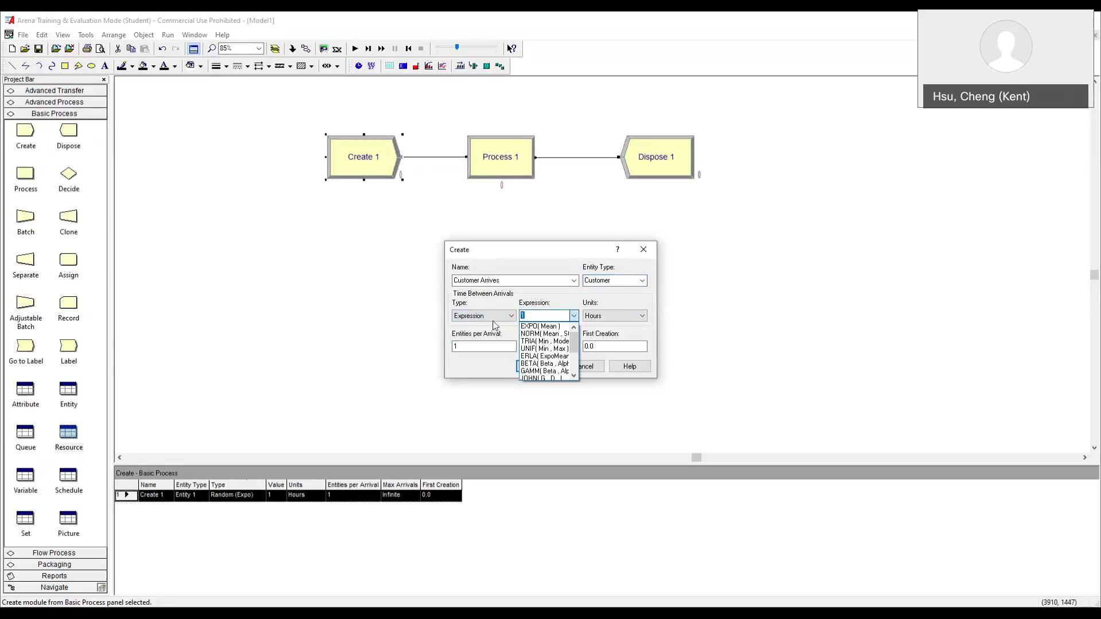
pyautogui.click(513, 317)
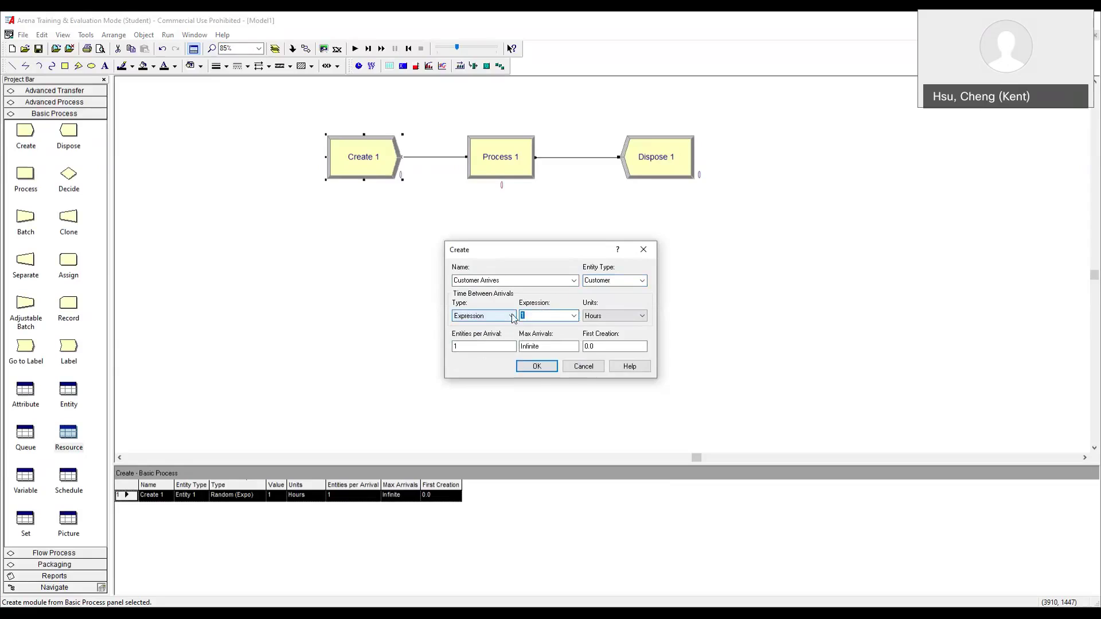
pyautogui.click(512, 317)
pyautogui.click(491, 328)
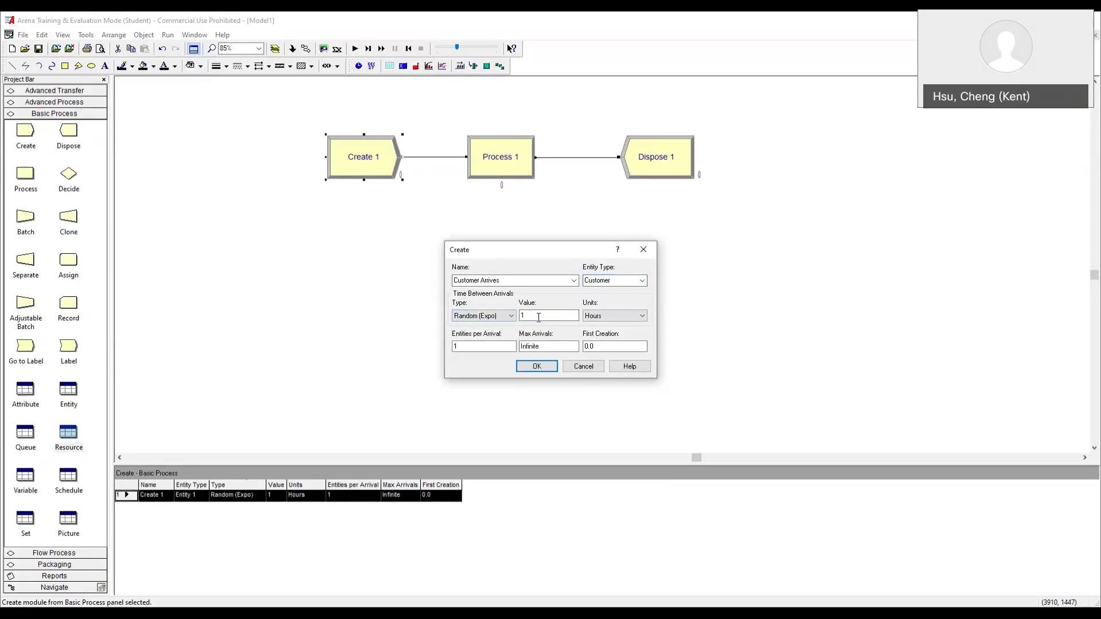
pyautogui.click(528, 314)
pyautogui.moveTo(528, 315); pyautogui.dragTo(518, 319)
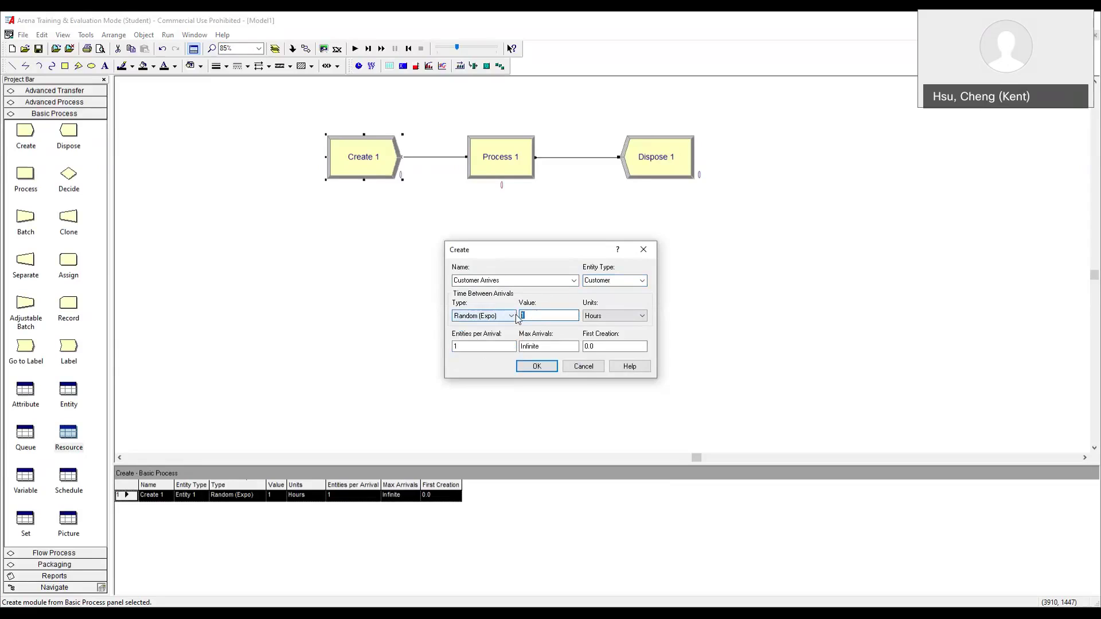
pyautogui.write('2.5')
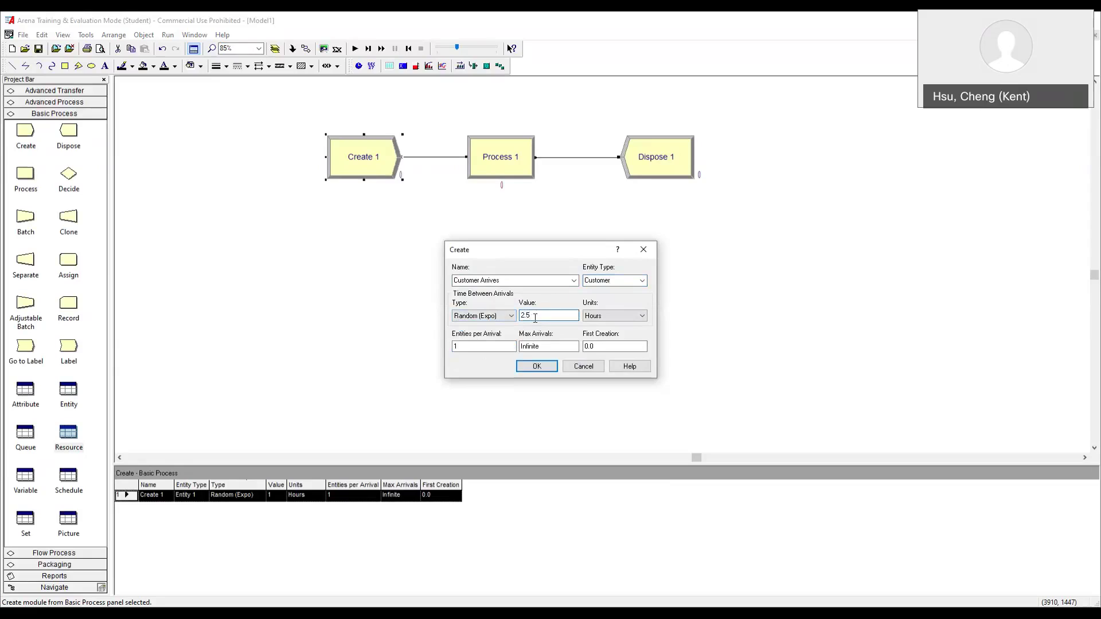
pyautogui.click(642, 316)
pyautogui.click(597, 334)
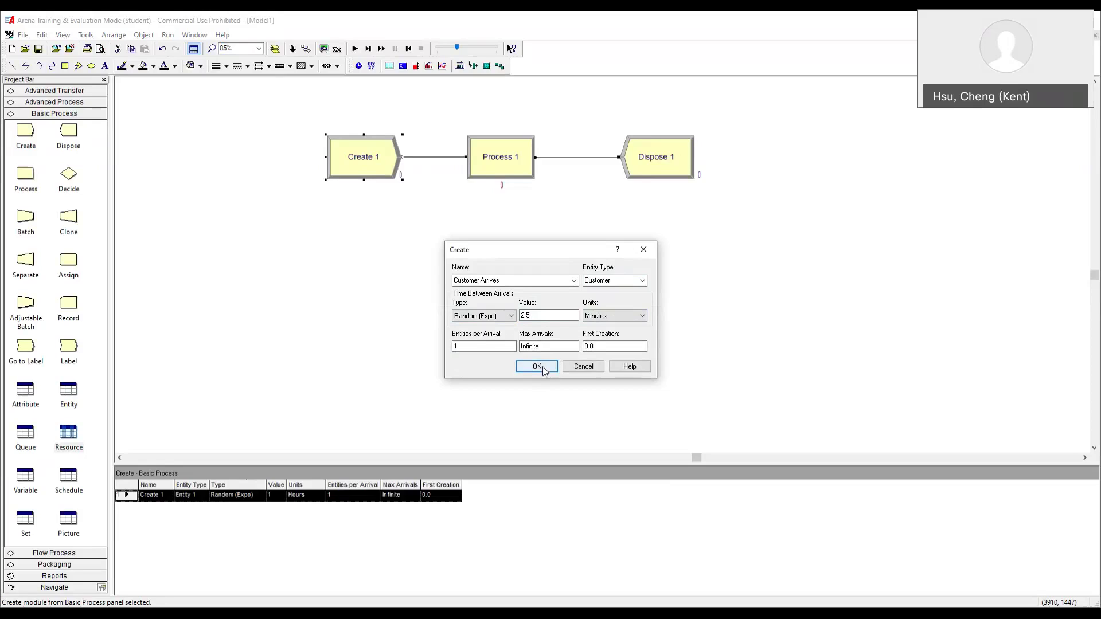
# - Apply the Create settings, then name Process 1 'Check Out' with the Seize Delay Release action
pyautogui.click(543, 368)
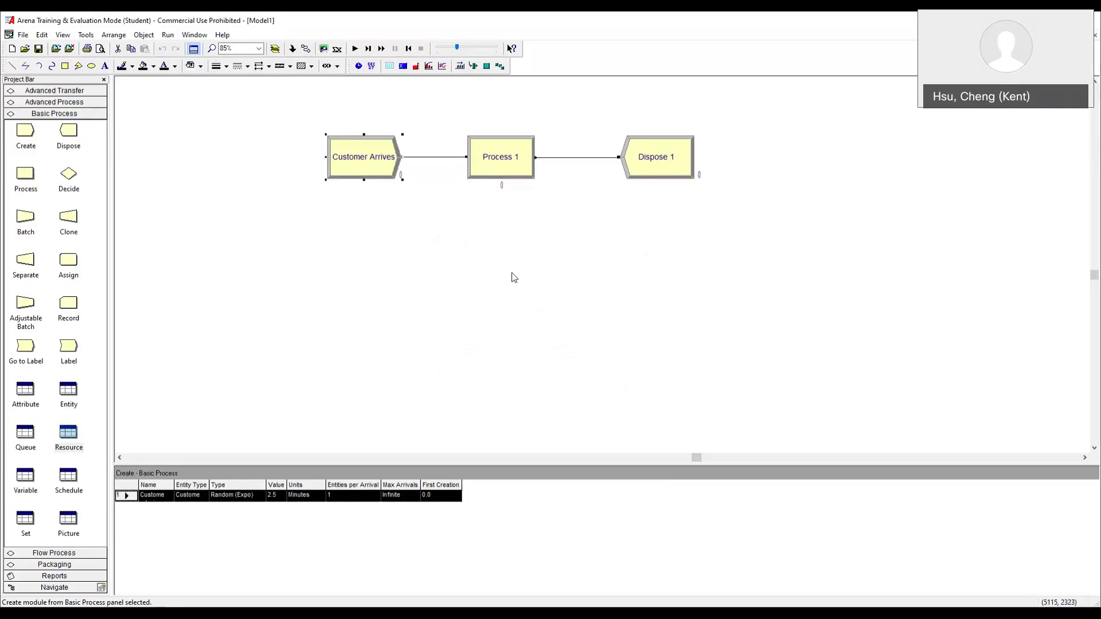
pyautogui.doubleClick(494, 160)
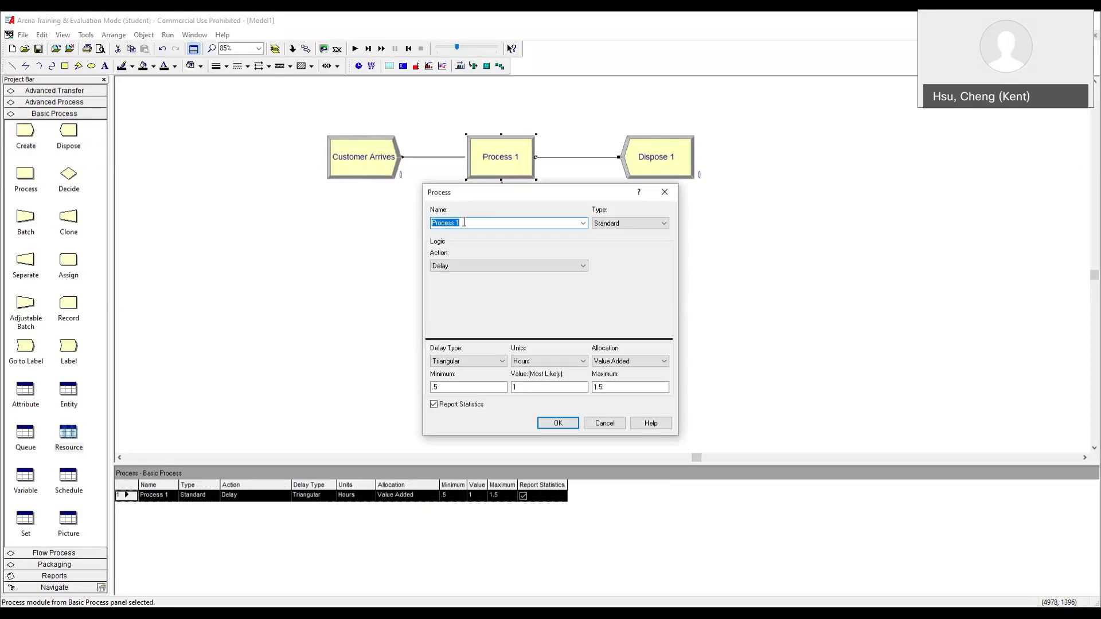
pyautogui.write('Check Out')
pyautogui.click(582, 266)
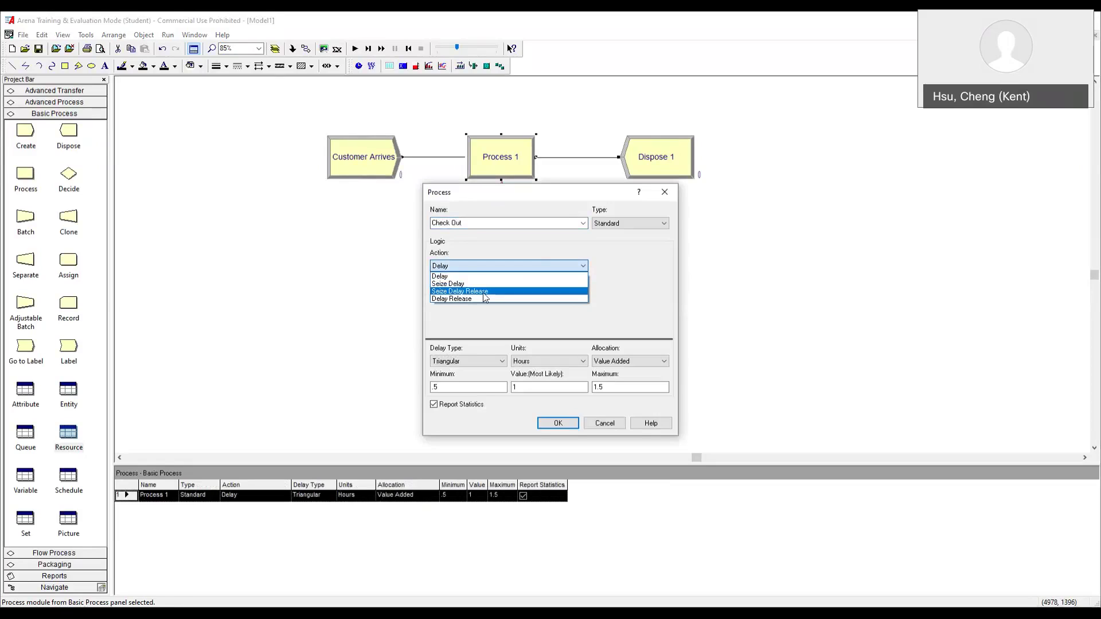
pyautogui.click(485, 292)
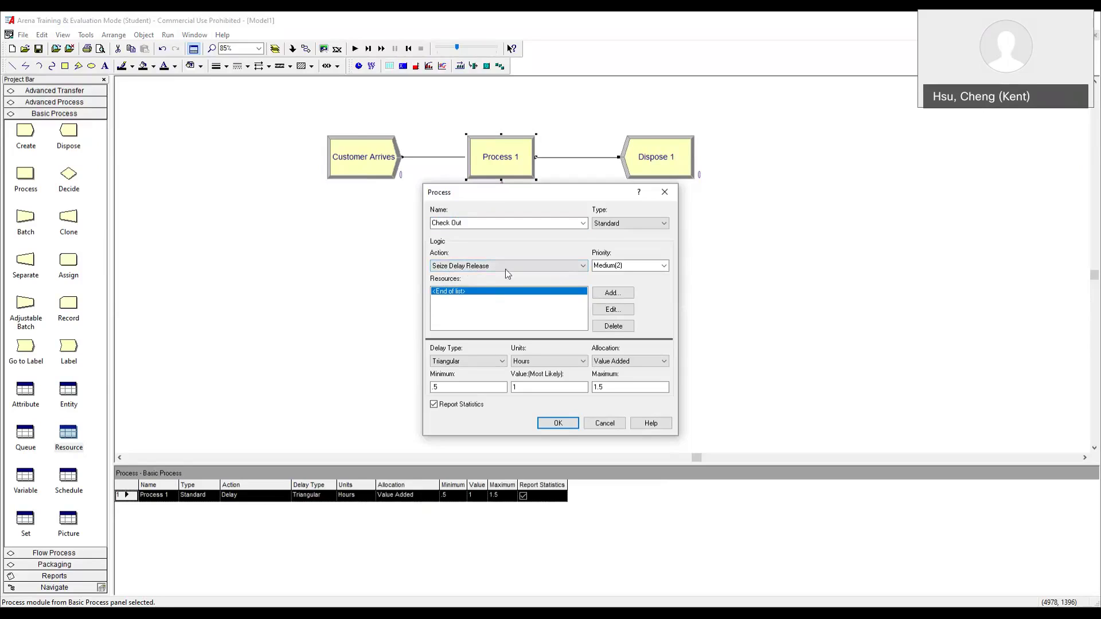
# - Add the Cashier resource with quantity 1 to the Check Out process
pyautogui.click(608, 295)
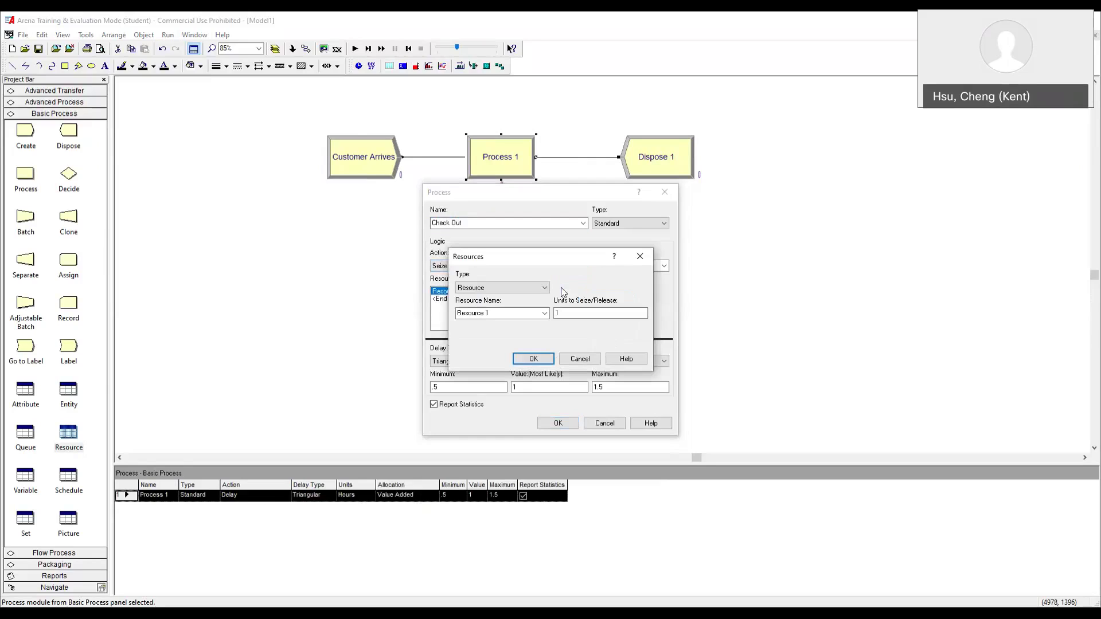
pyautogui.click(545, 314)
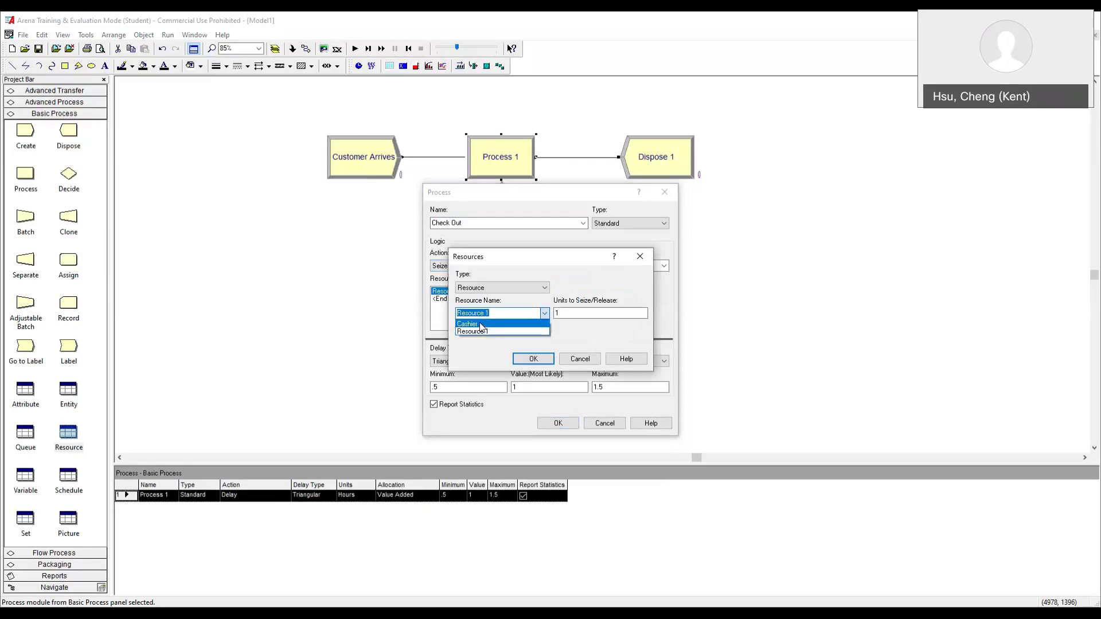
pyautogui.click(481, 324)
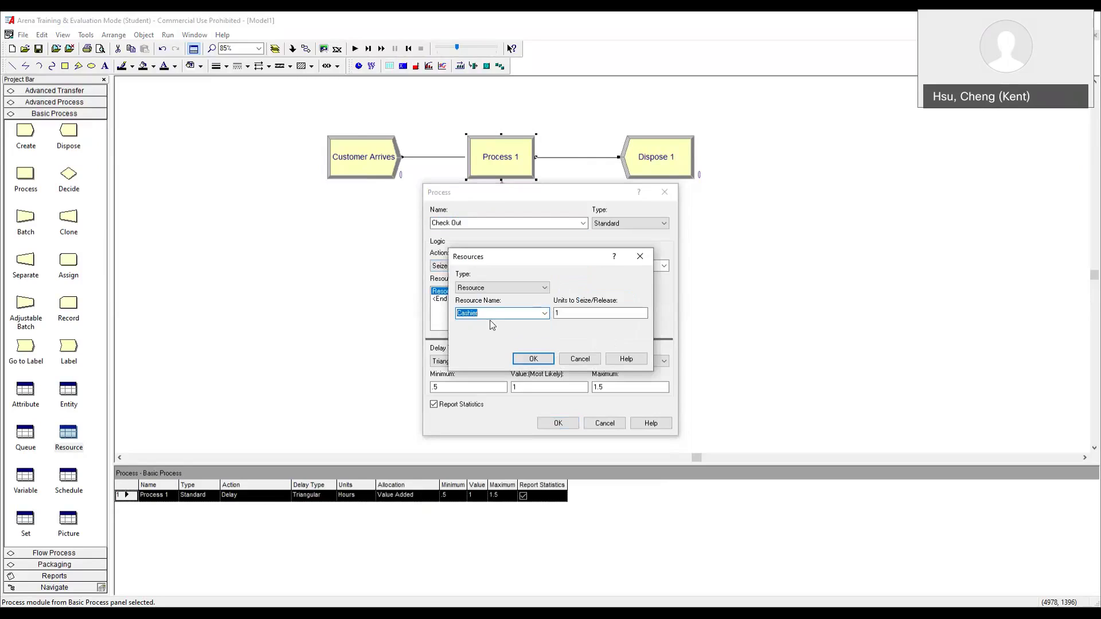
pyautogui.click(504, 314)
pyautogui.click(533, 359)
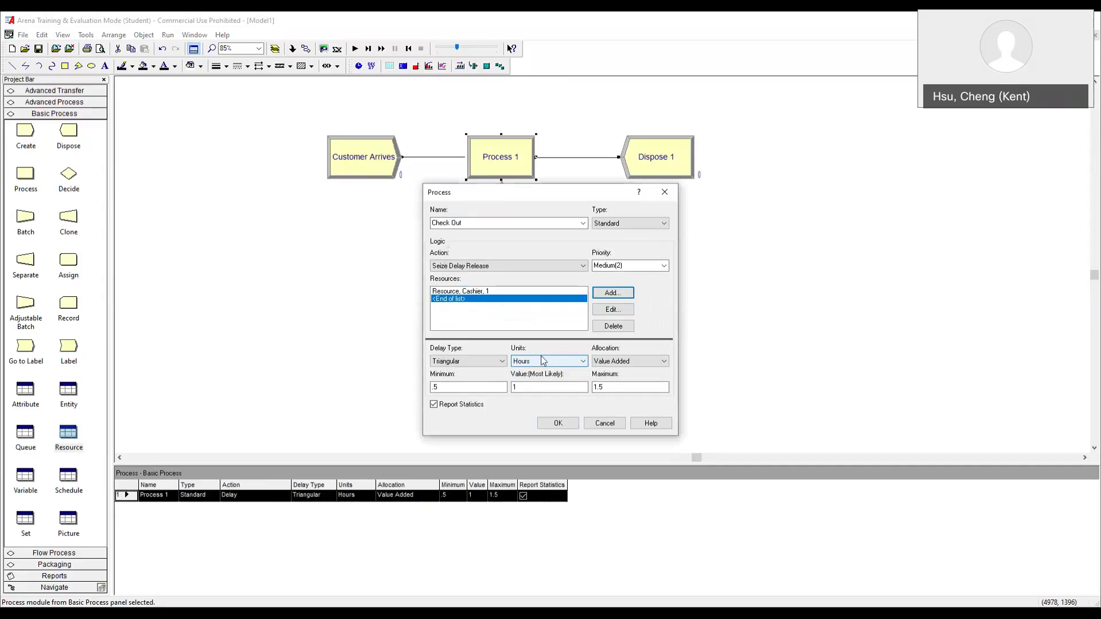
# - Give Check Out a Triangular delay with minimum 1, most likely 5, maximum 15
pyautogui.click(502, 361)
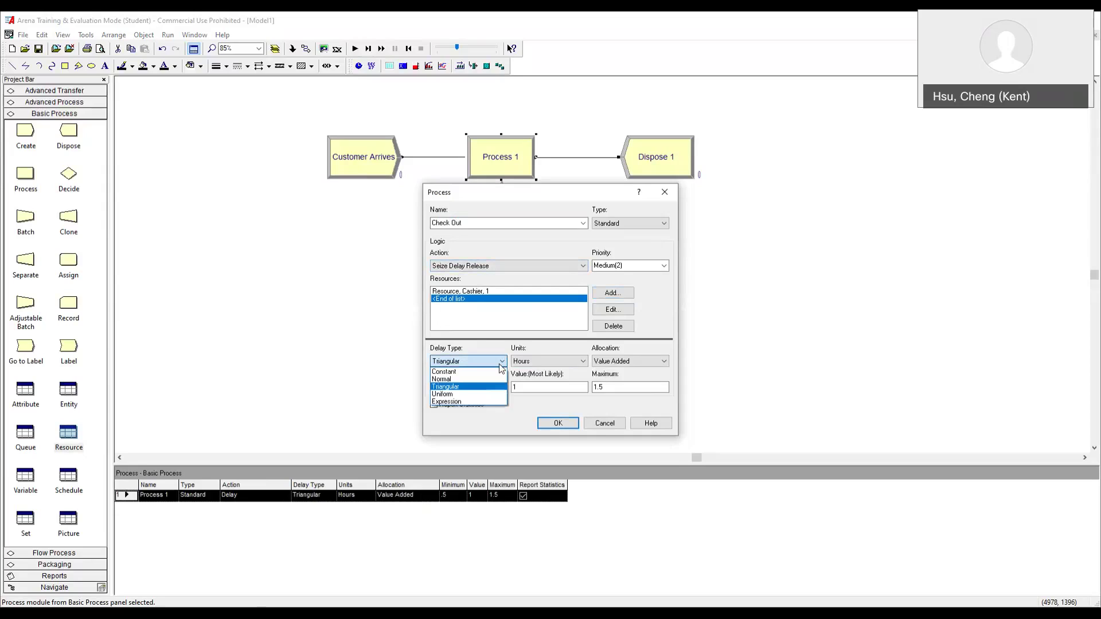
pyautogui.click(470, 401)
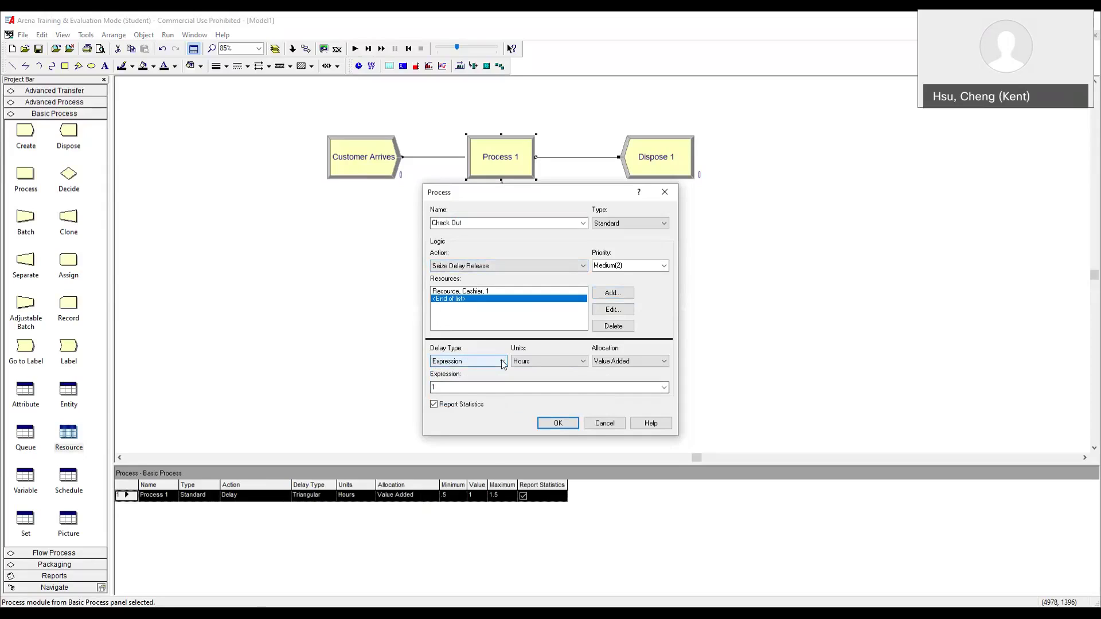
pyautogui.click(497, 362)
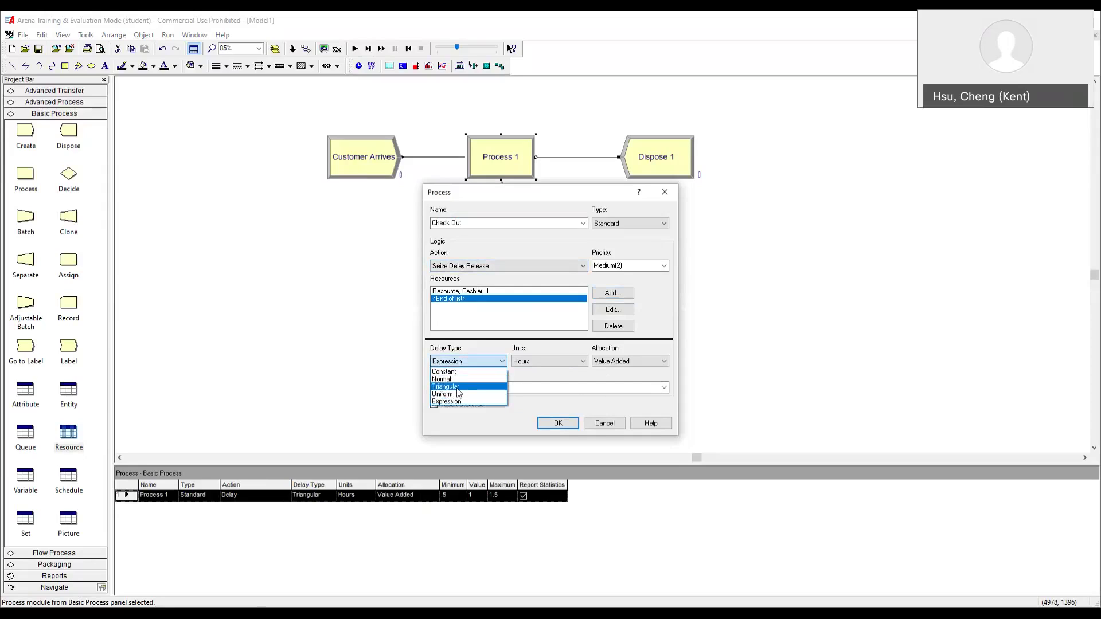
pyautogui.click(458, 387)
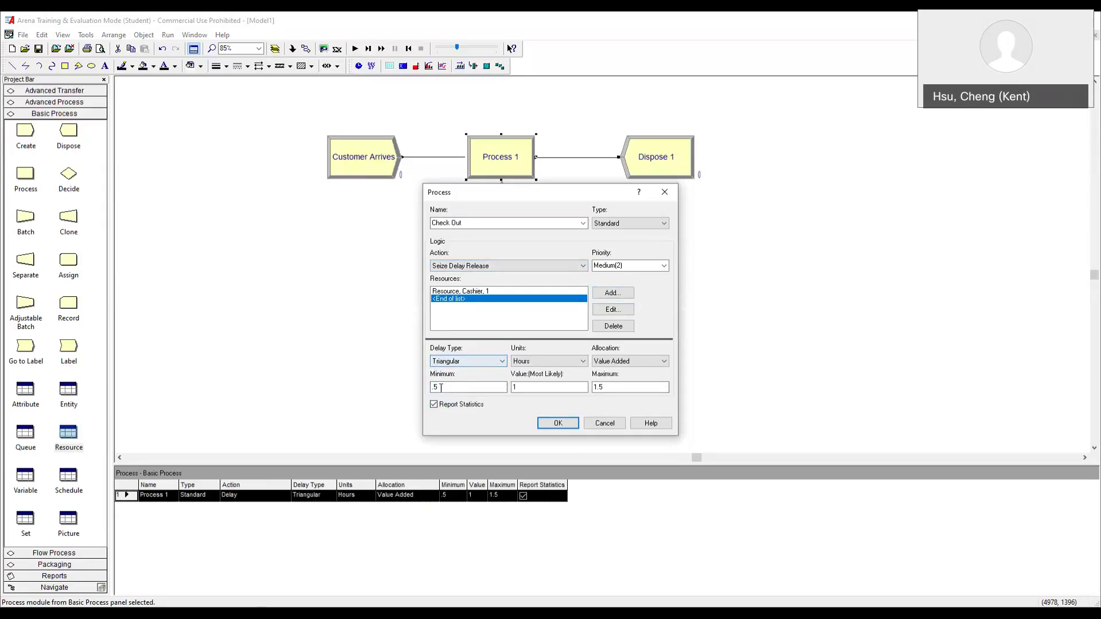
pyautogui.moveTo(451, 387); pyautogui.dragTo(429, 391)
pyautogui.write('1')
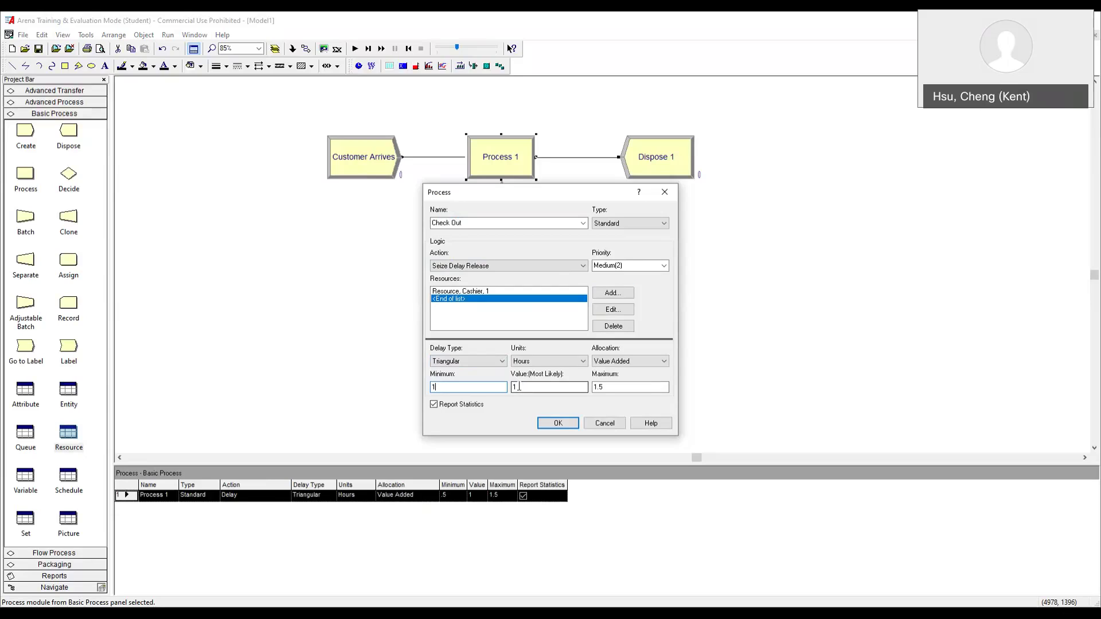
pyautogui.moveTo(518, 387); pyautogui.dragTo(505, 387)
pyautogui.click(606, 388)
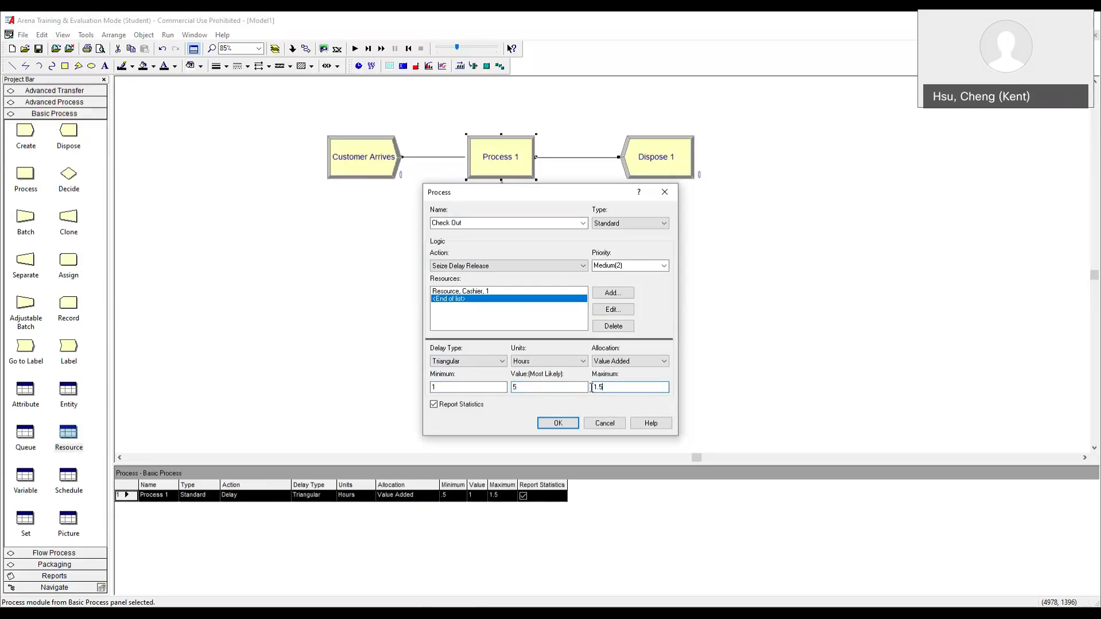
pyautogui.doubleClick(605, 387)
pyautogui.write('1')
# - Set the delay units to Minutes and keep allocation as Value Added
pyautogui.click(580, 361)
pyautogui.click(567, 383)
pyautogui.click(659, 362)
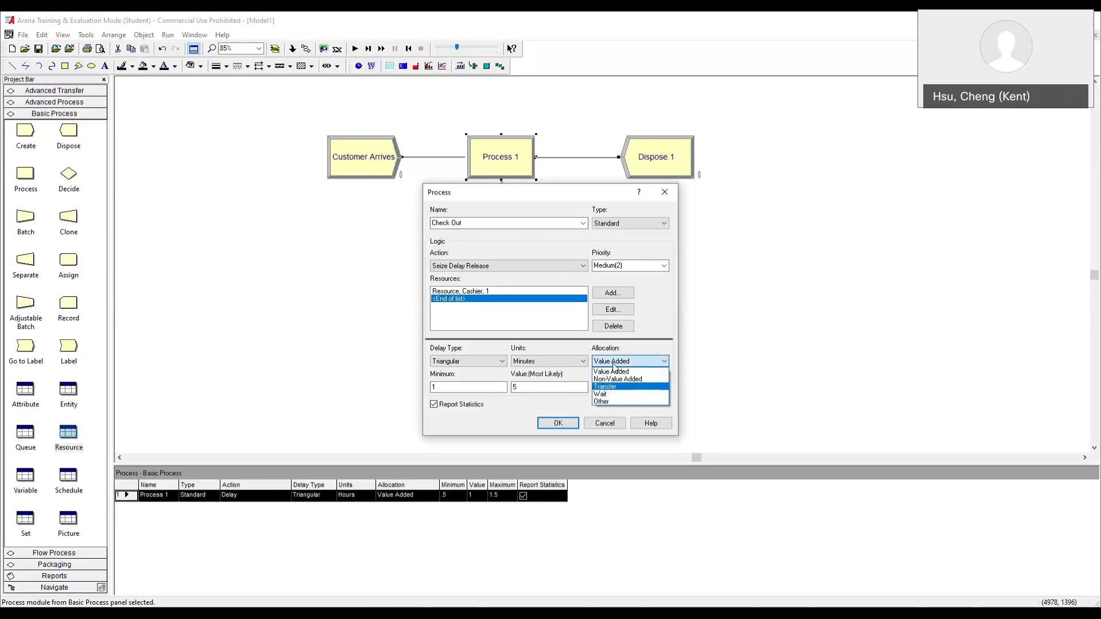
pyautogui.click(614, 371)
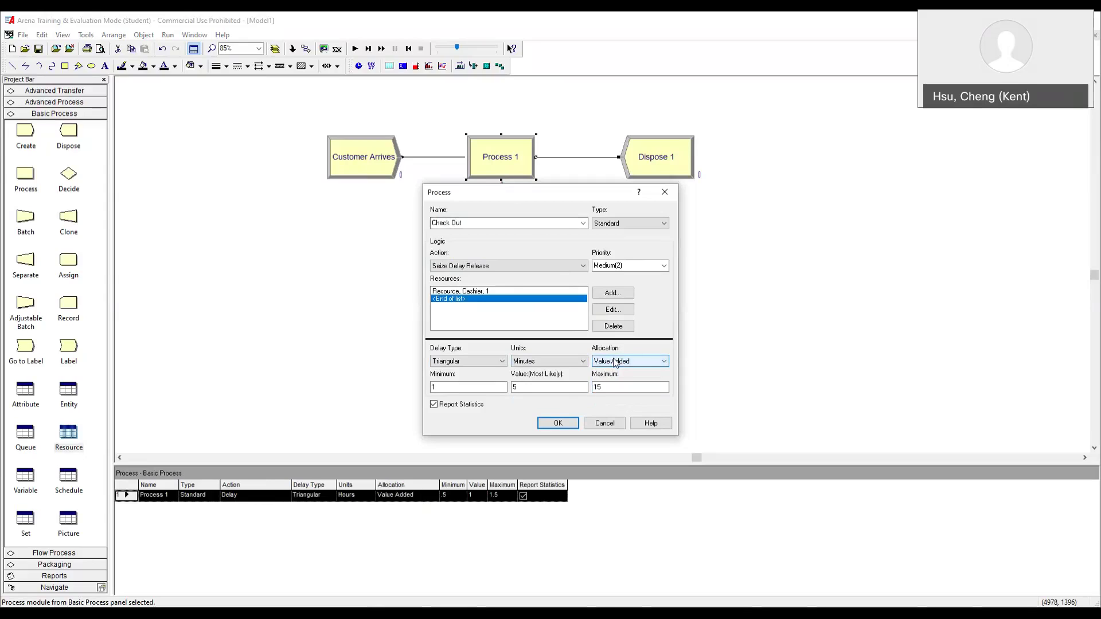
pyautogui.click(565, 427)
# - Apply the Check Out settings and rename Dispose 1 to 'Customer Exits'
pyautogui.click(558, 424)
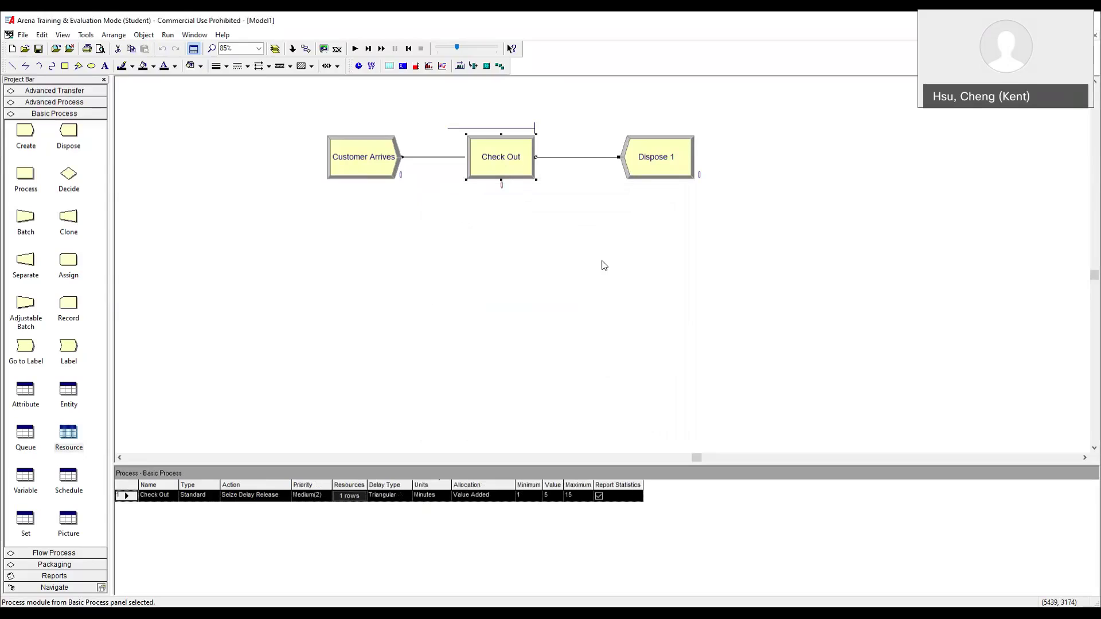
pyautogui.click(663, 160)
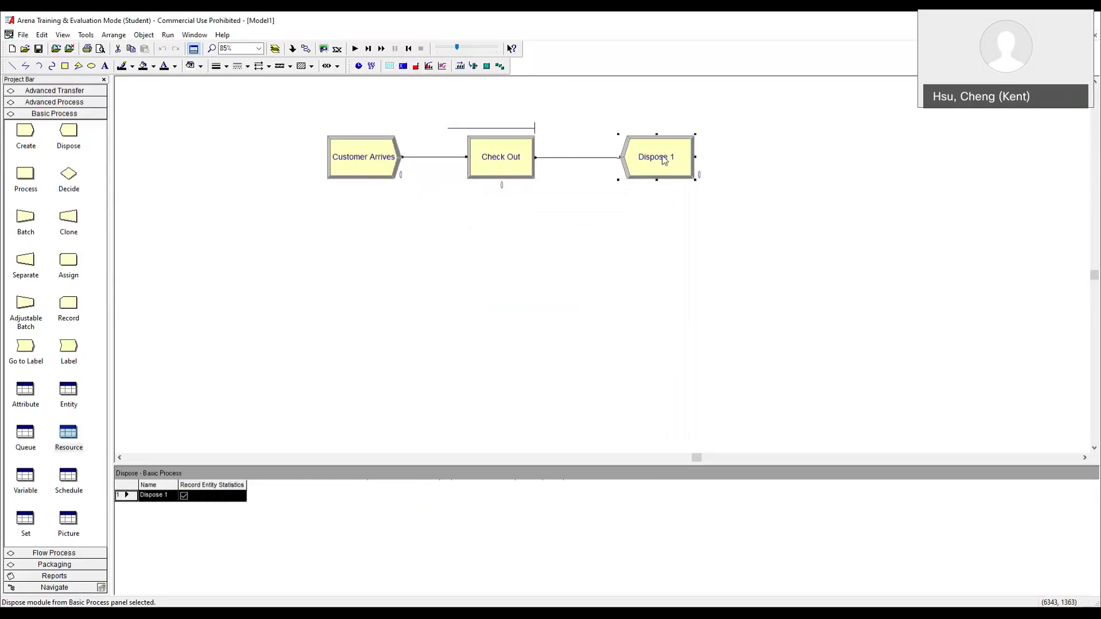
pyautogui.doubleClick(663, 160)
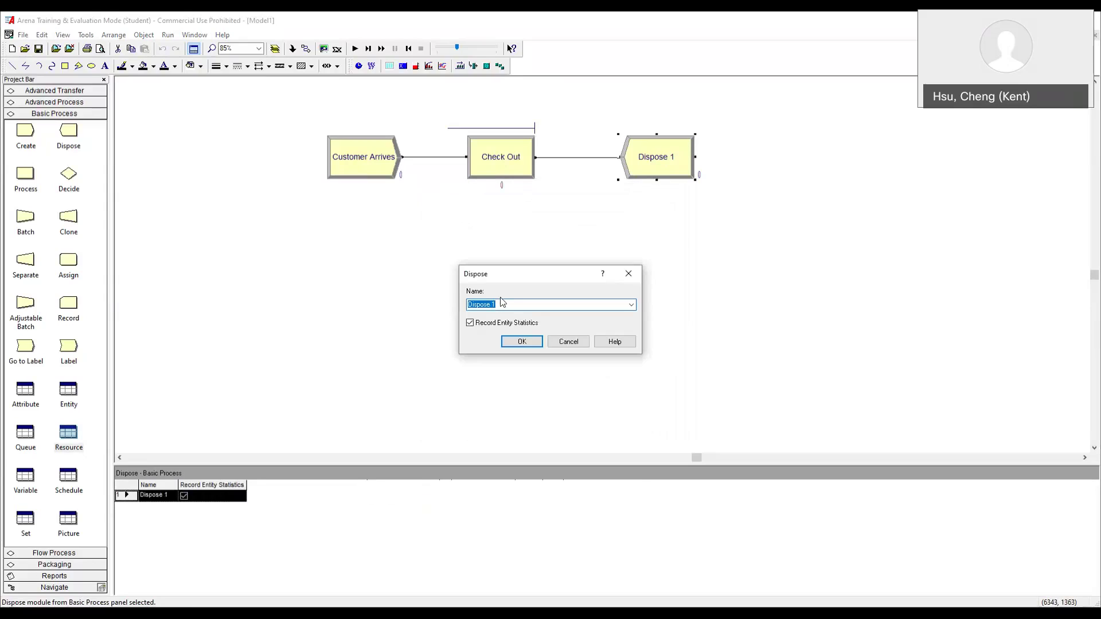
pyautogui.write('Customer Exits')
pyautogui.click(522, 342)
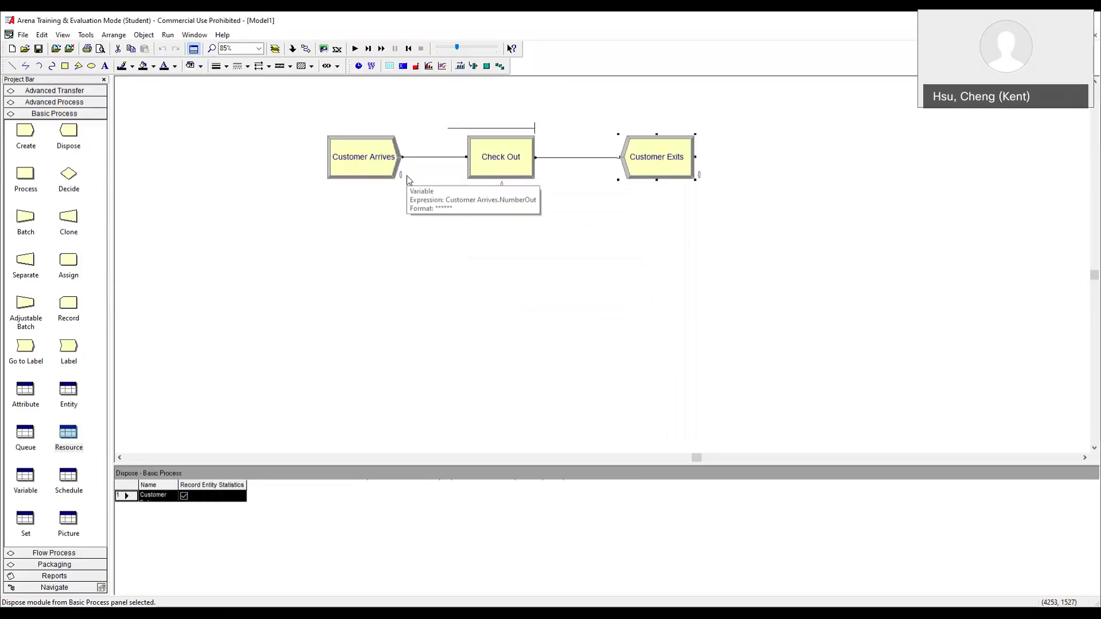
# - Set Run Setup to 1 replication of 1000 minutes, with warm-up and base time units in minutes
pyautogui.click(167, 35)
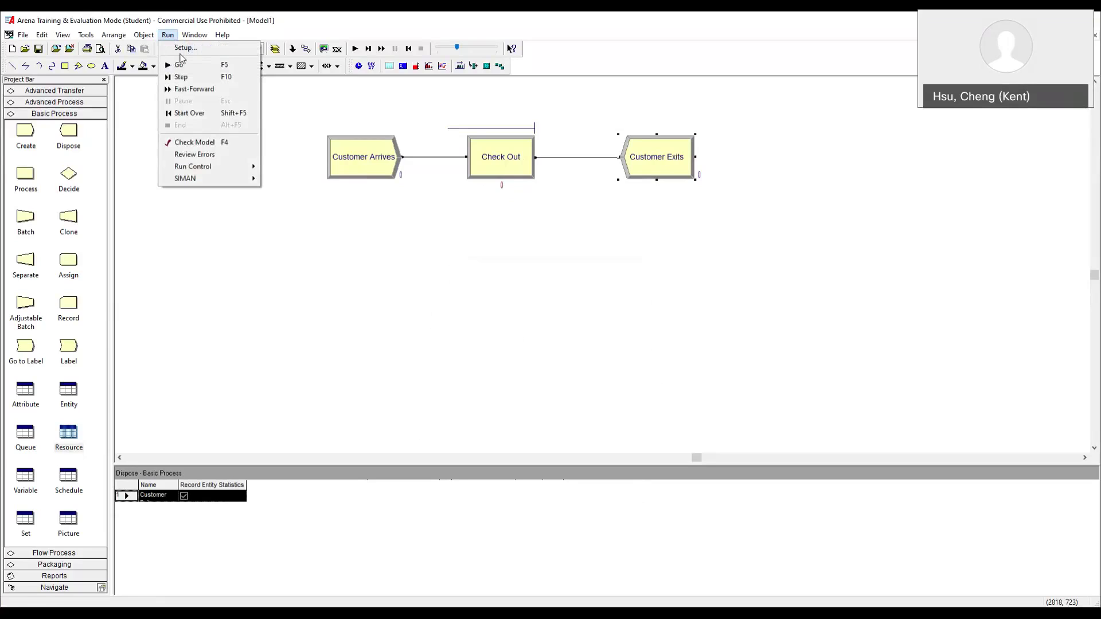
pyautogui.click(181, 50)
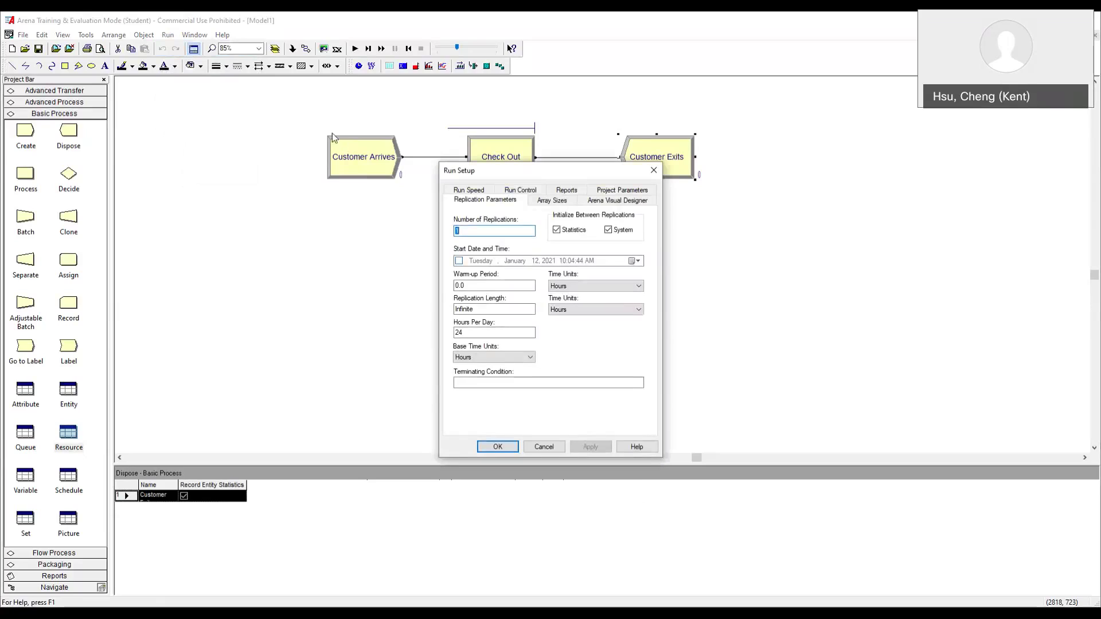
pyautogui.click(474, 232)
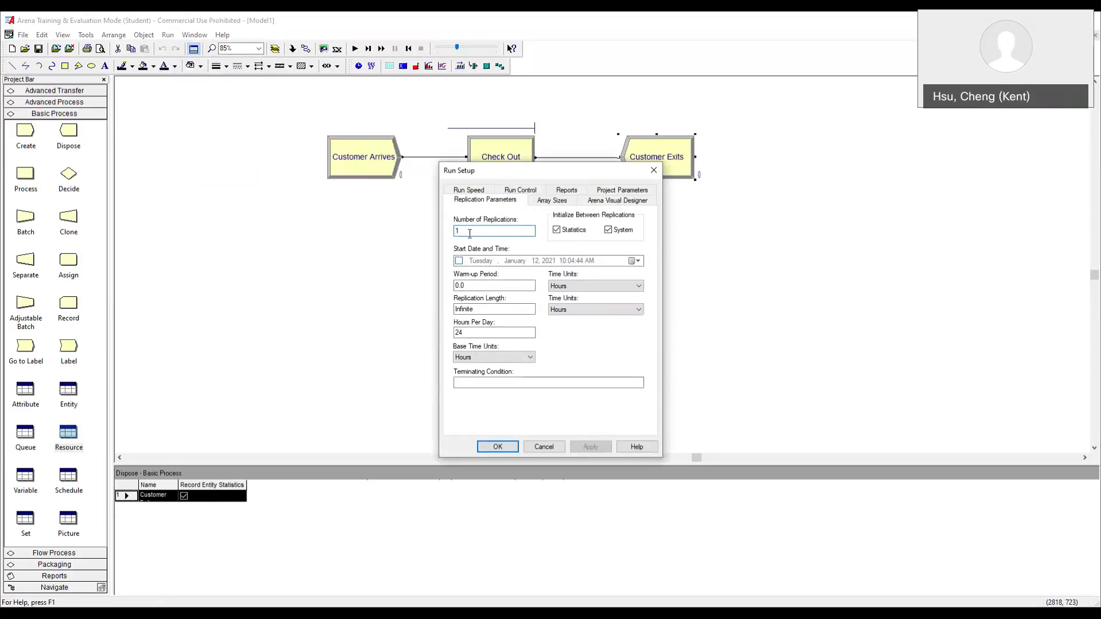
pyautogui.press('Tab')
pyautogui.press('Tab')
pyautogui.press('Tab')
pyautogui.write('1000')
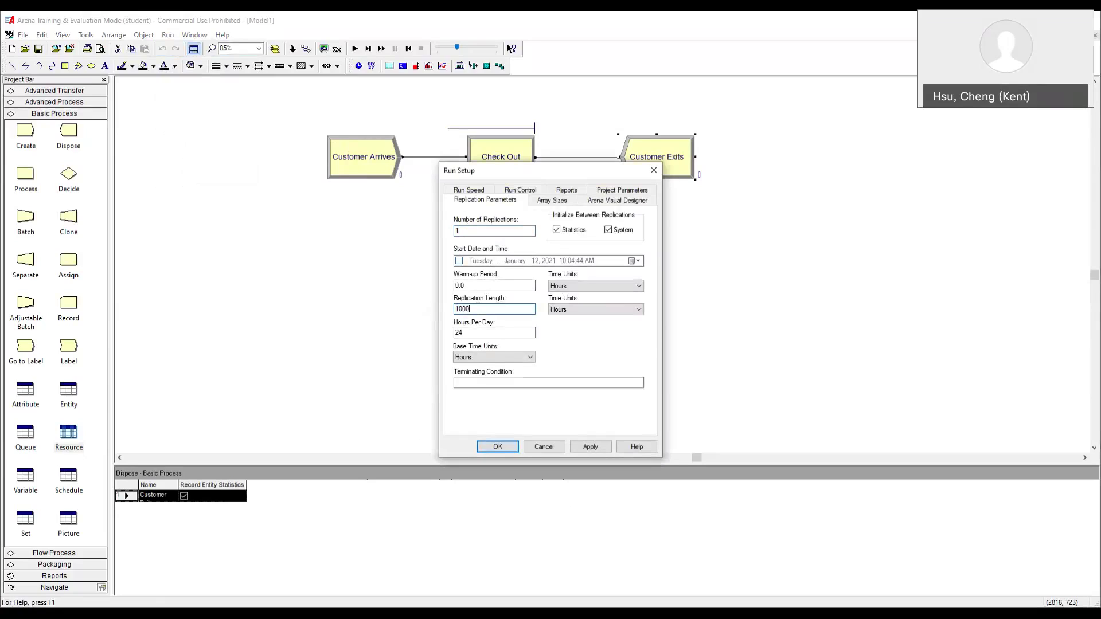
pyautogui.click(637, 310)
pyautogui.click(567, 335)
pyautogui.click(639, 286)
pyautogui.click(567, 313)
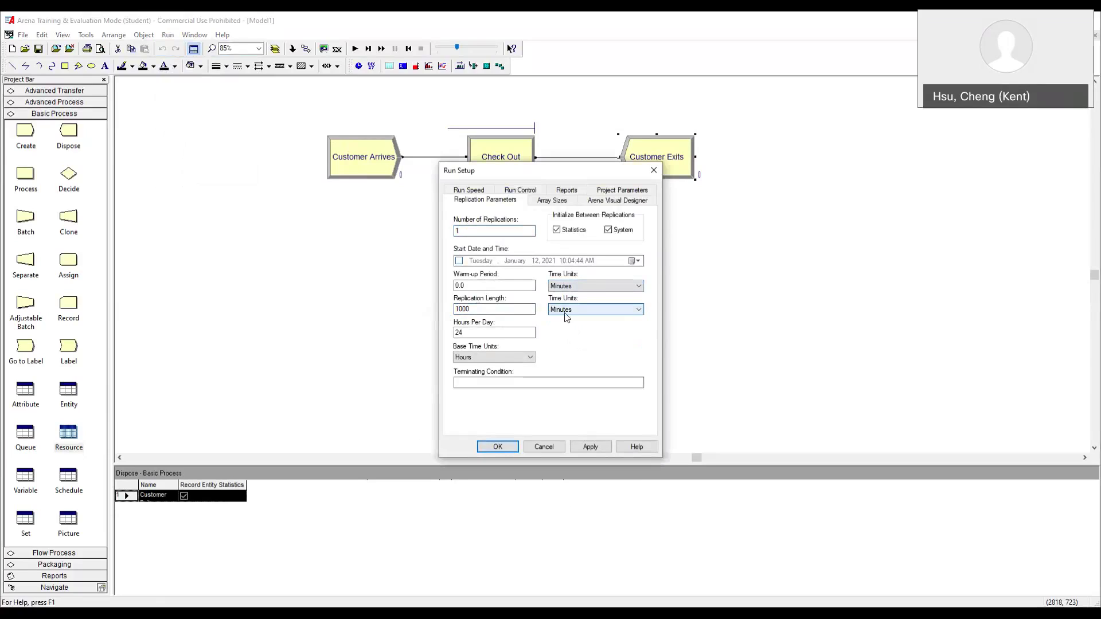
pyautogui.click(532, 357)
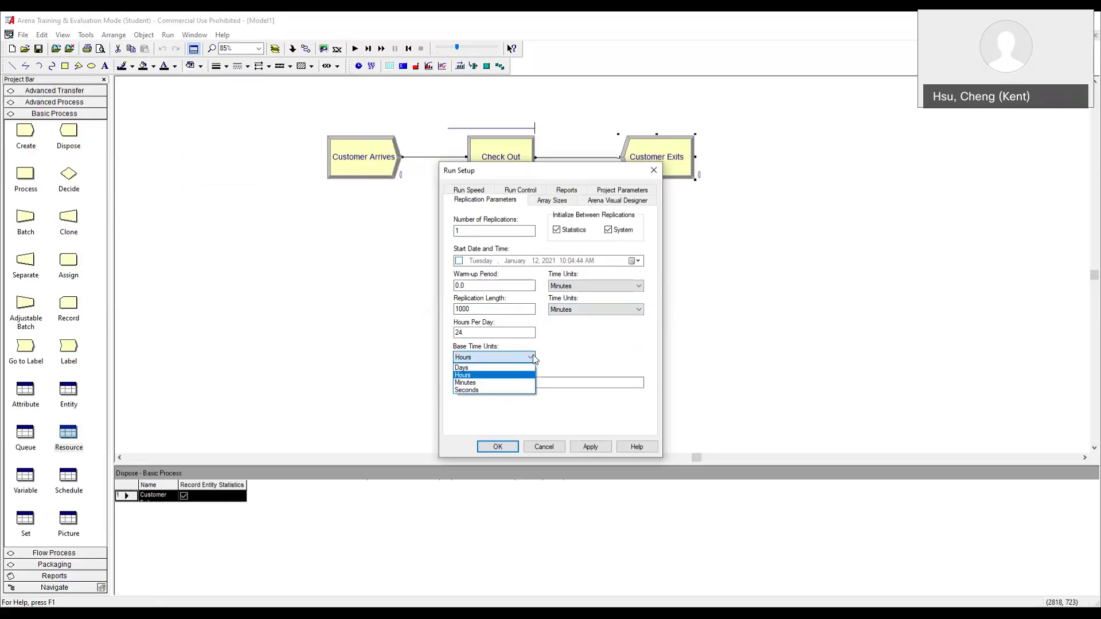
pyautogui.click(474, 382)
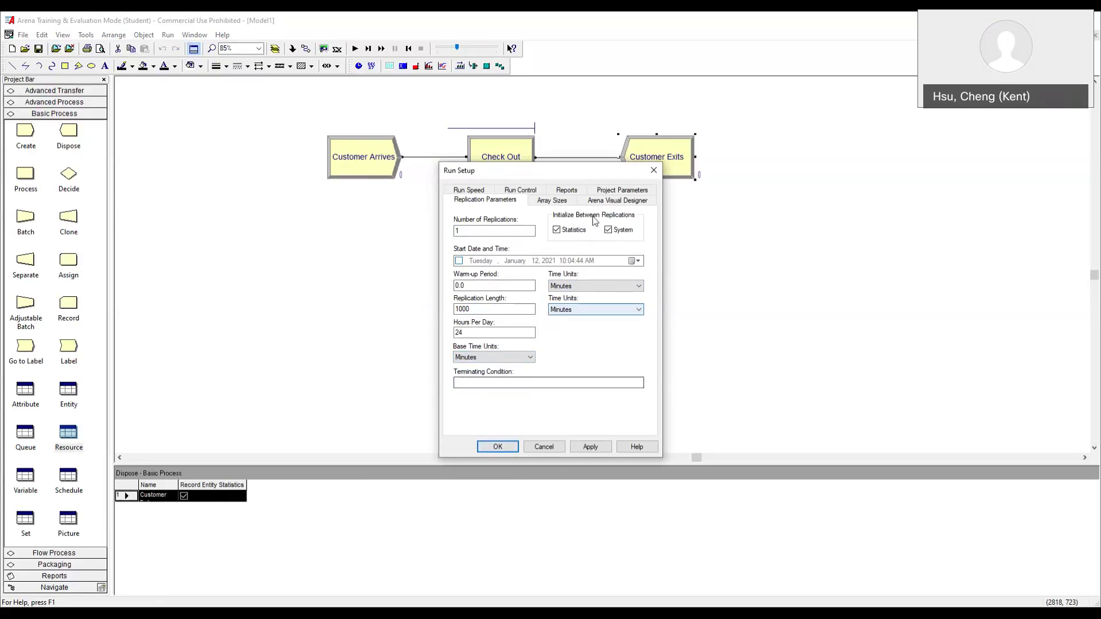
pyautogui.click(500, 450)
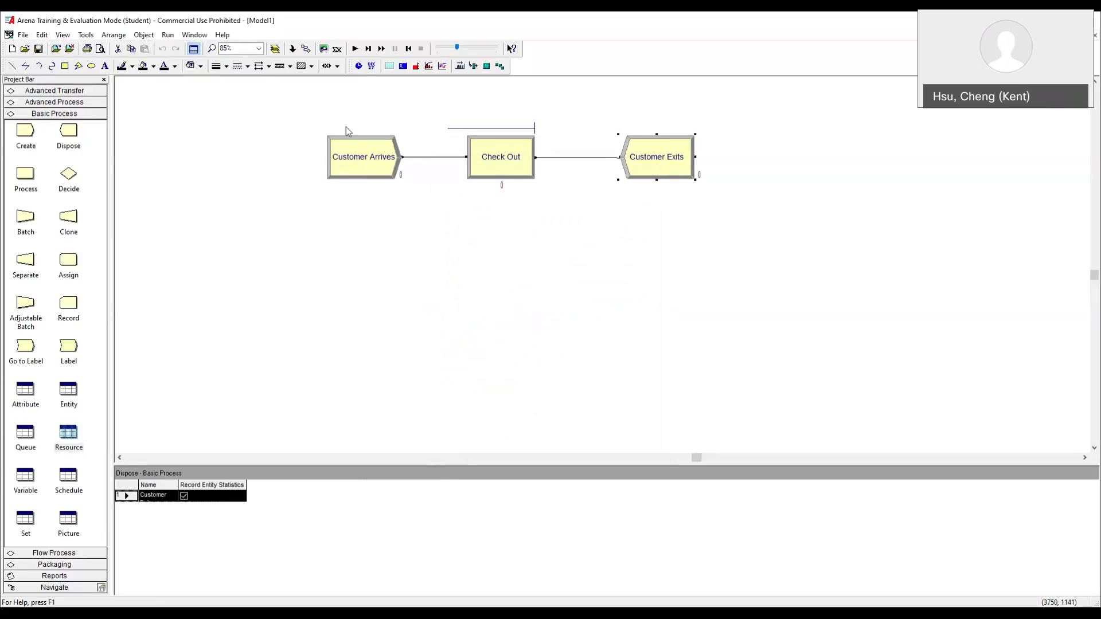
# - Run the bank model, fast-forward it to 1000 minutes, and accept viewing the results report
pyautogui.press('less')
pyautogui.press('less')
pyautogui.press('less')
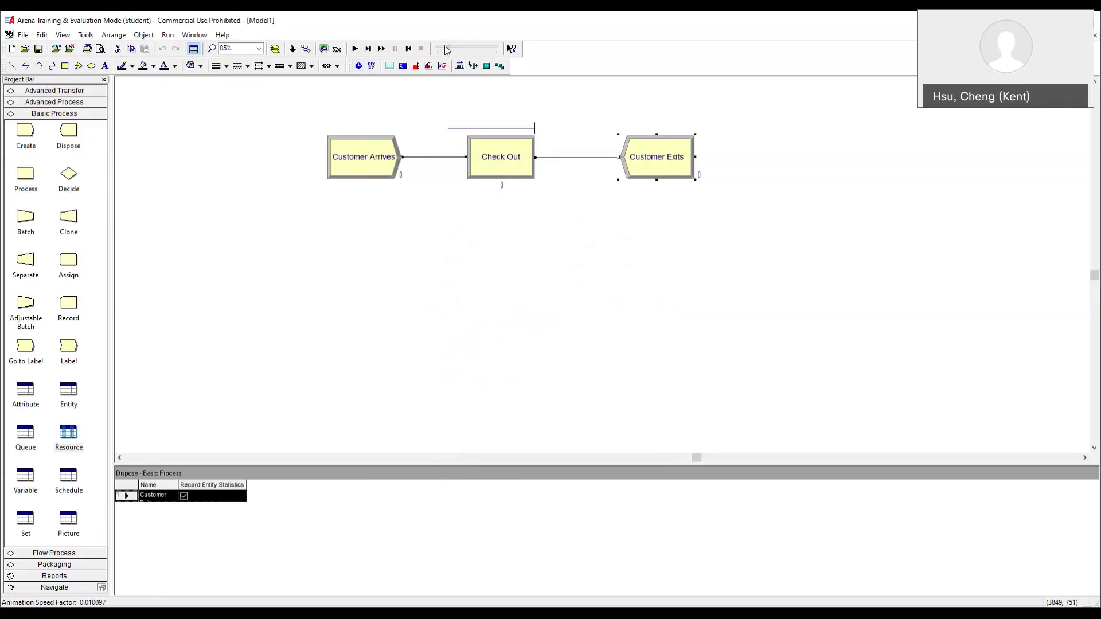
pyautogui.click(355, 49)
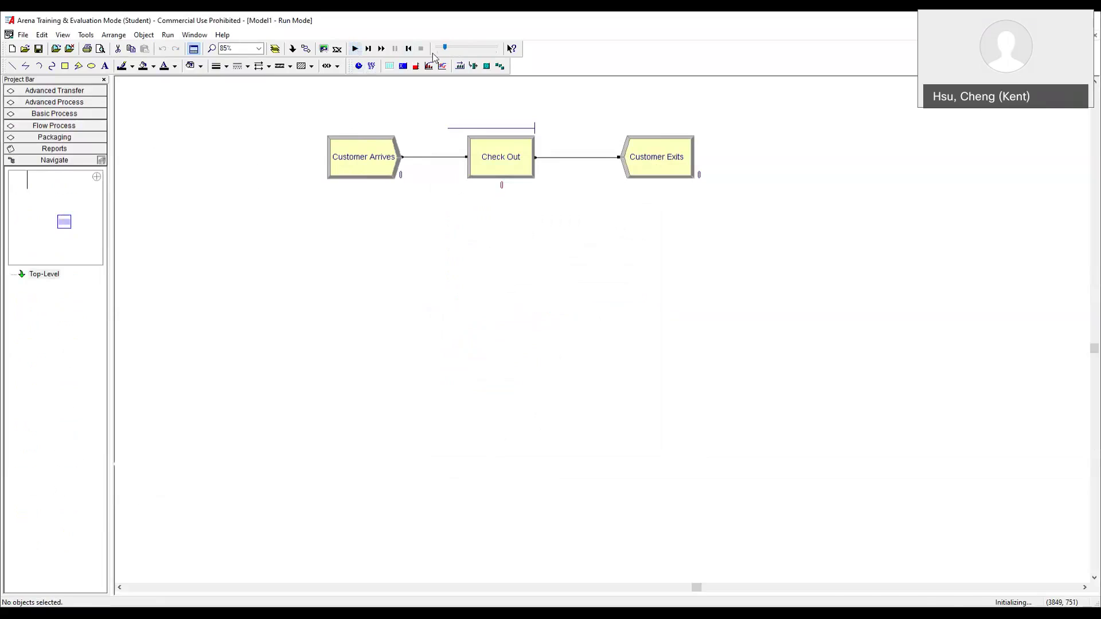
pyautogui.moveTo(446, 49); pyautogui.dragTo(455, 48)
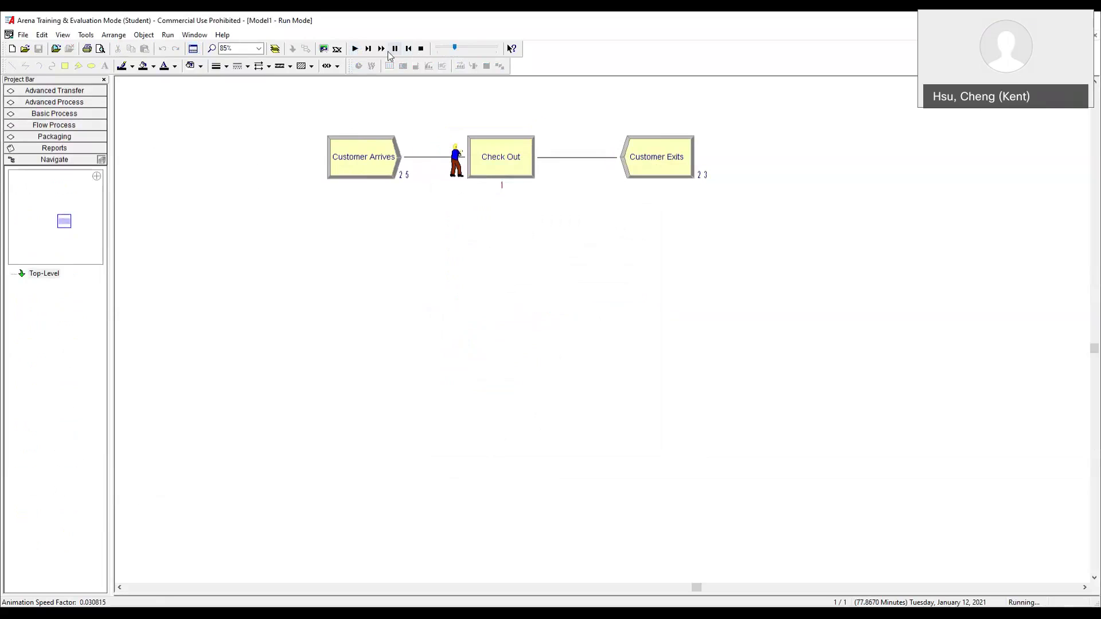
pyautogui.click(381, 48)
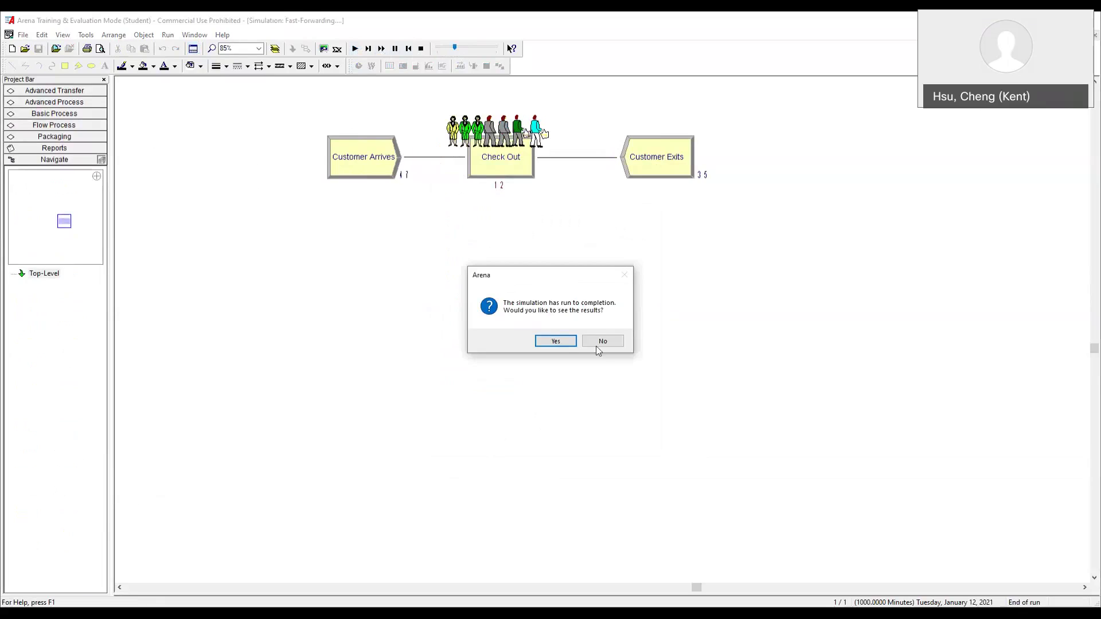
pyautogui.click(556, 341)
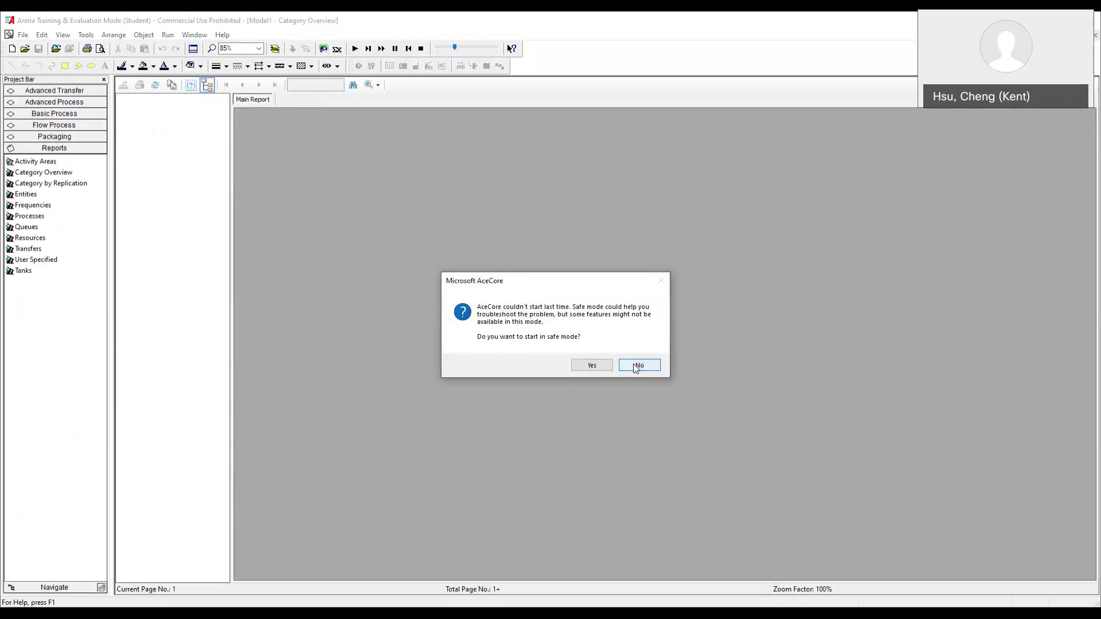
# - Expand the report's Entity, Queue and Resource categories, then close it and end the run
pyautogui.click(637, 366)
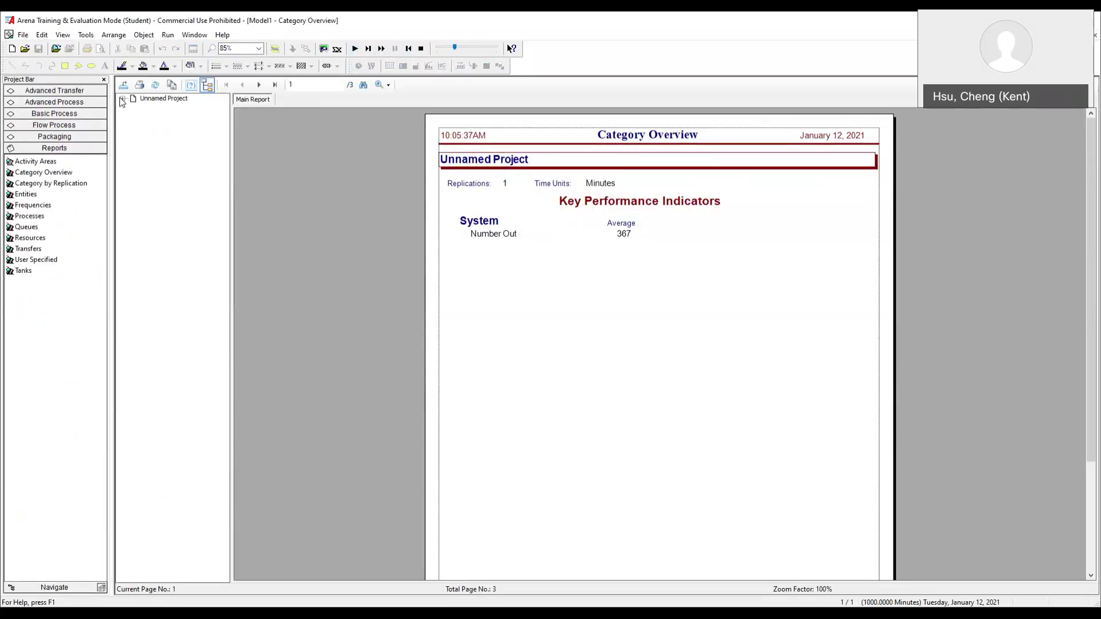
pyautogui.click(122, 99)
pyautogui.click(133, 107)
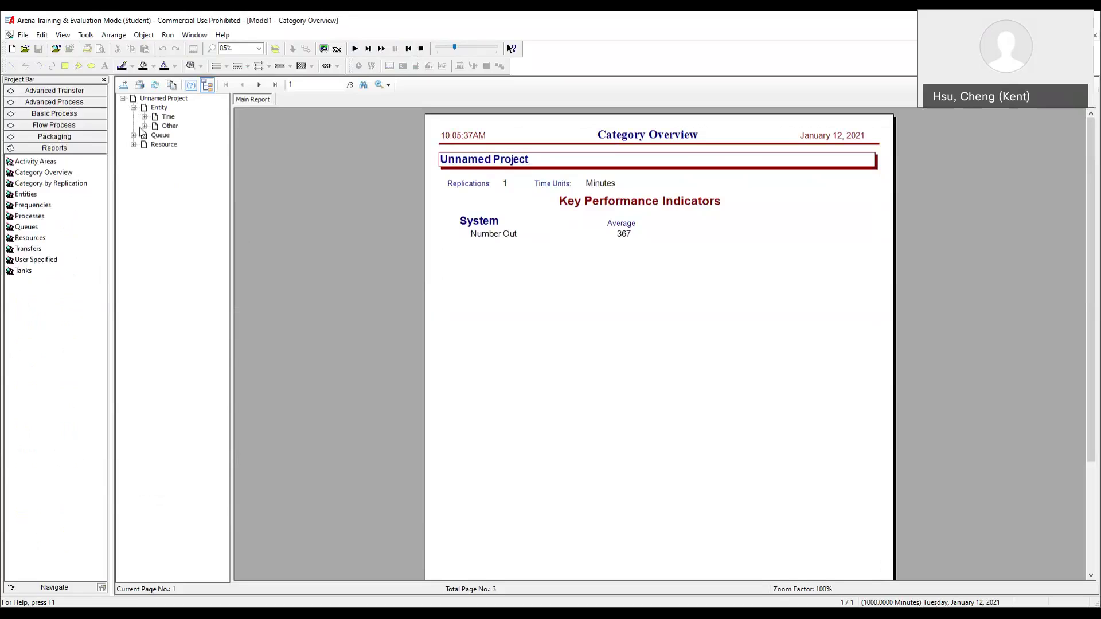
pyautogui.click(133, 135)
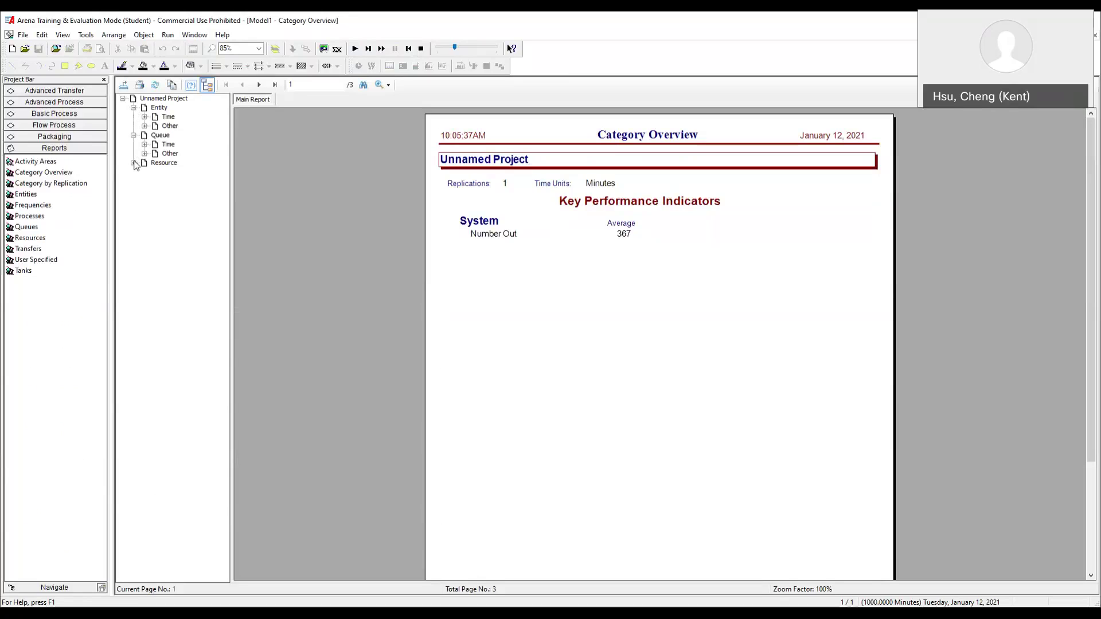
pyautogui.click(133, 163)
pyautogui.click(1096, 38)
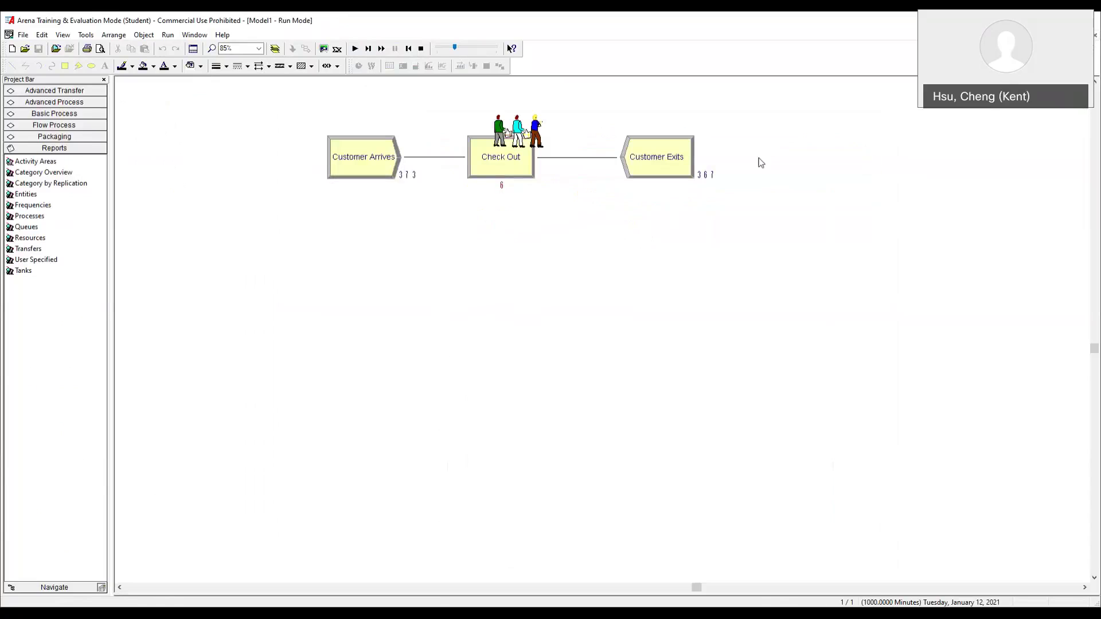
pyautogui.click(421, 50)
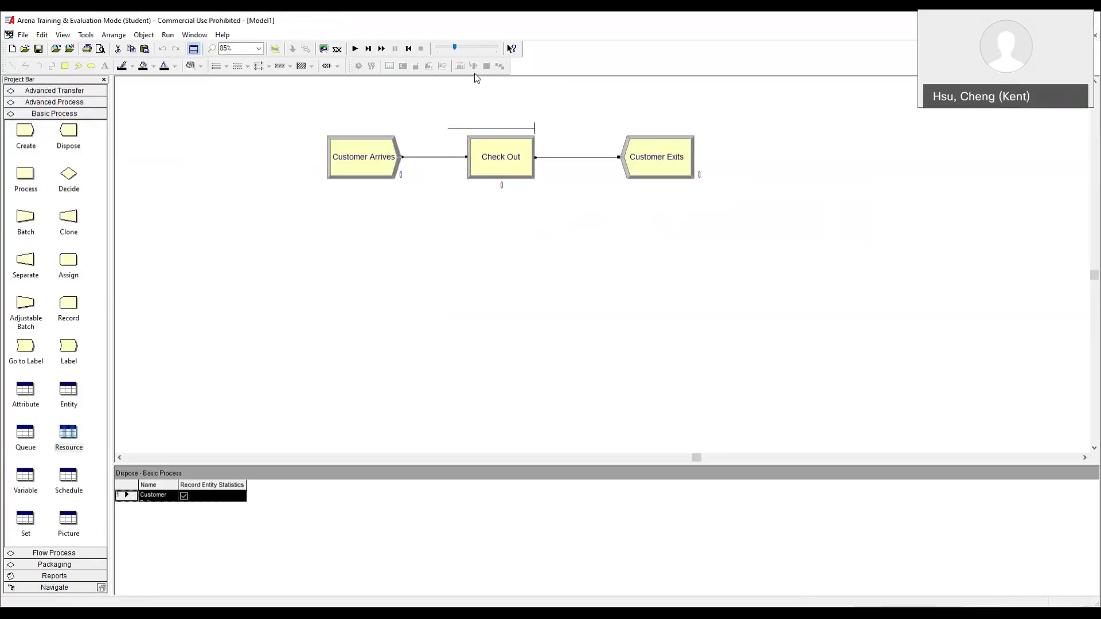
# - Add a plot whose first data series is named 'Average Customer Wait Time'
pyautogui.click(508, 157)
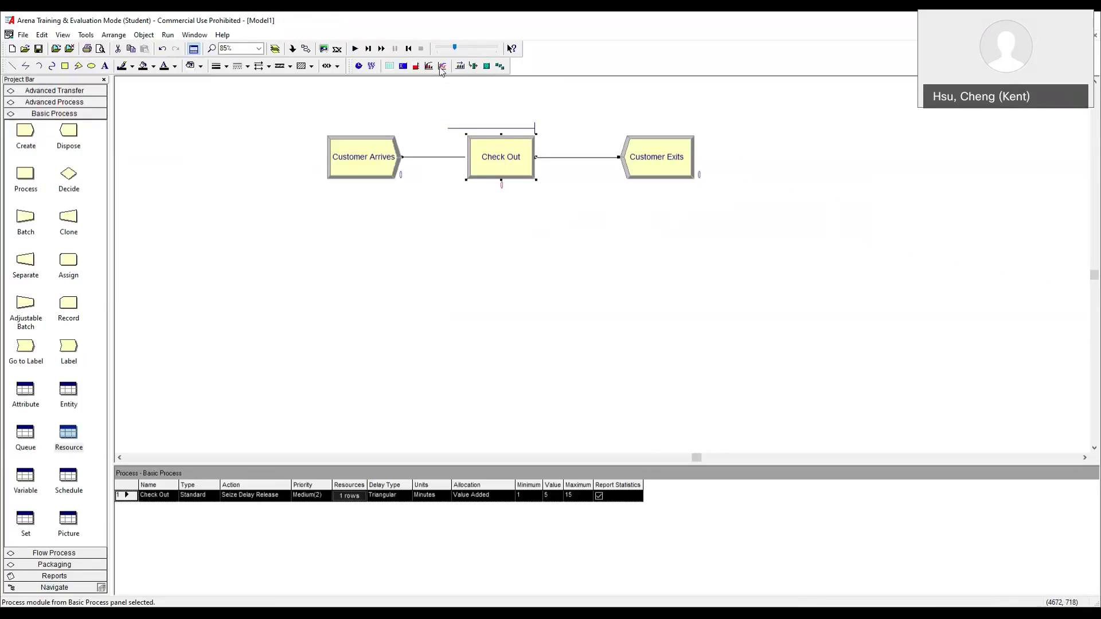
pyautogui.click(442, 66)
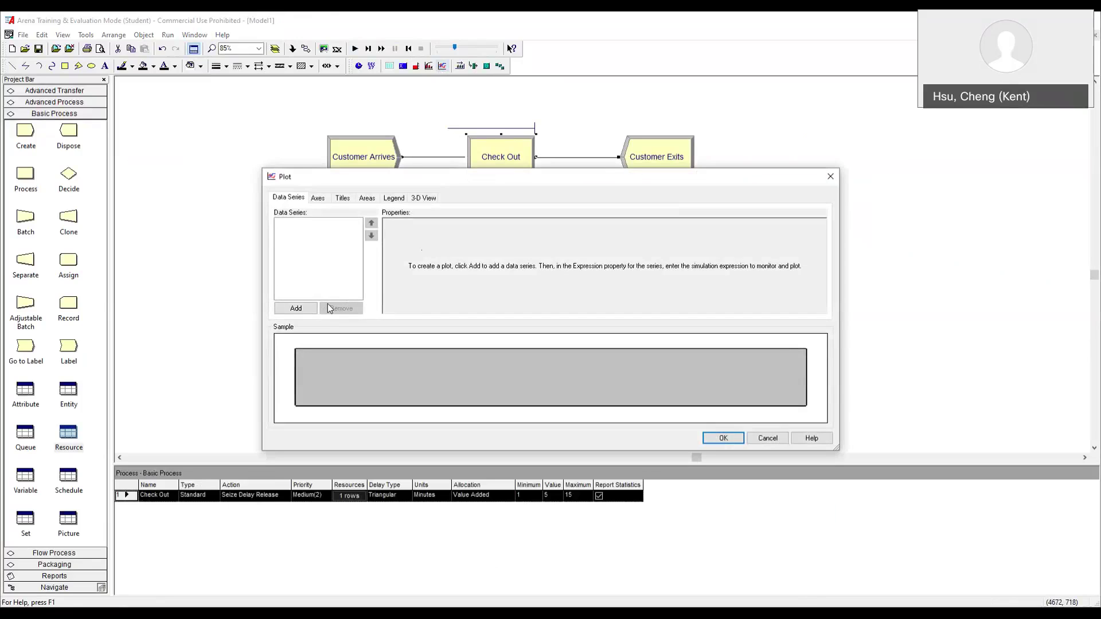
pyautogui.click(299, 310)
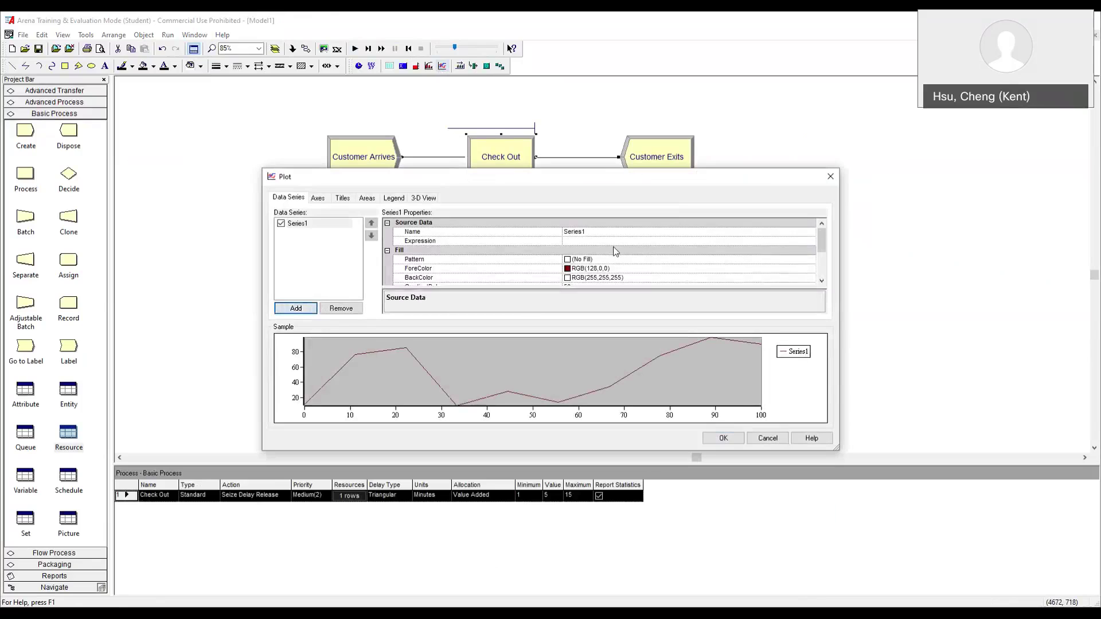
pyautogui.click(590, 232)
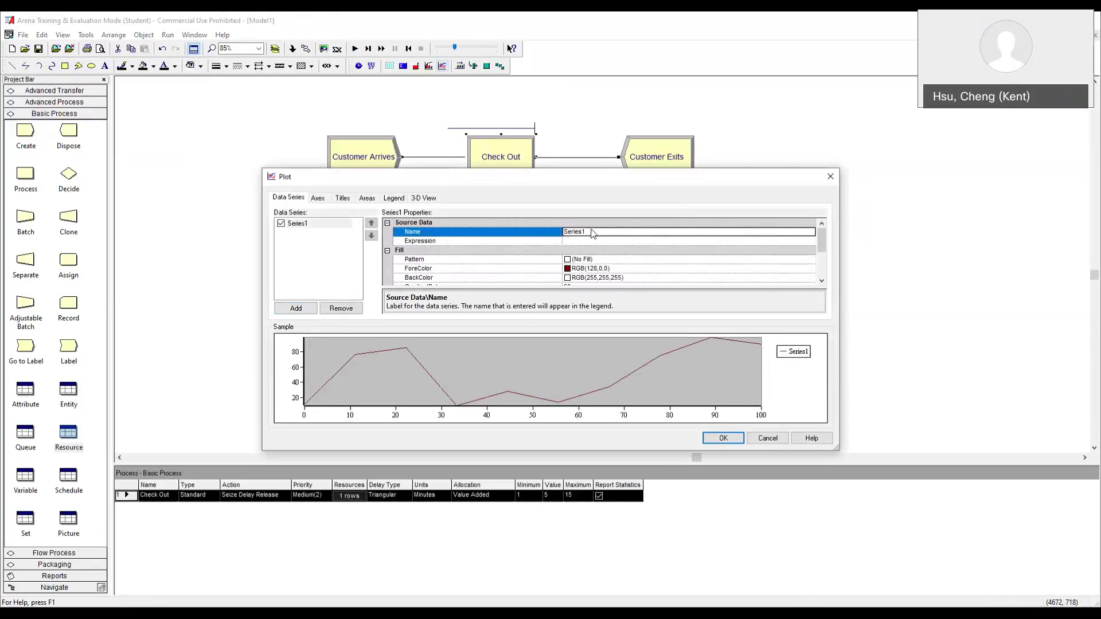
pyautogui.click(589, 231)
pyautogui.moveTo(590, 229); pyautogui.dragTo(551, 233)
pyautogui.write('Aver')
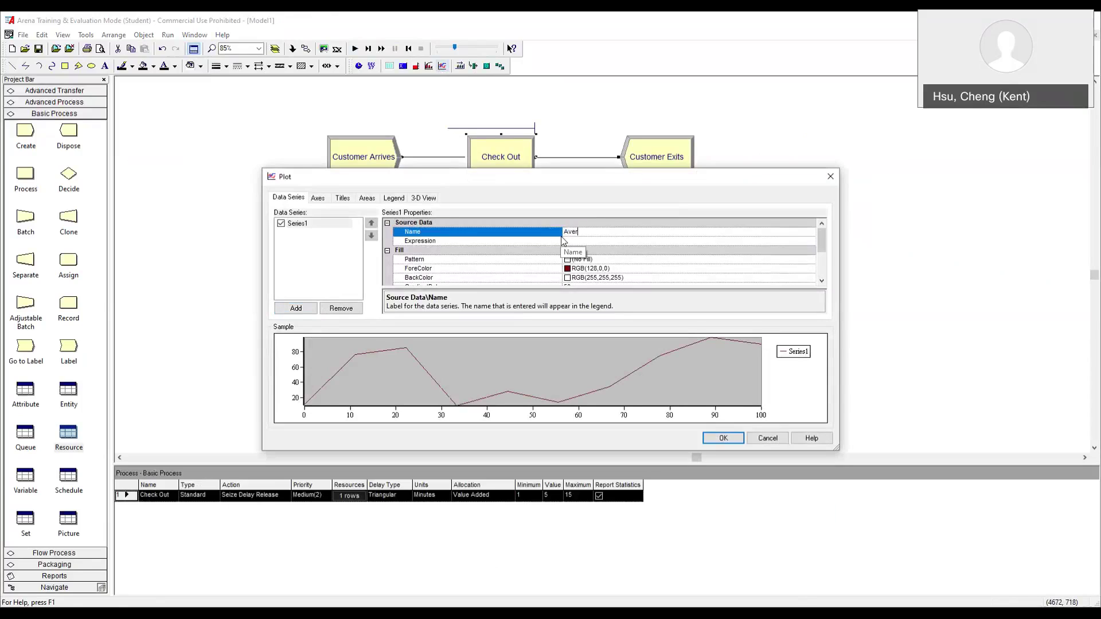
pyautogui.write('age Customer Wait Time')
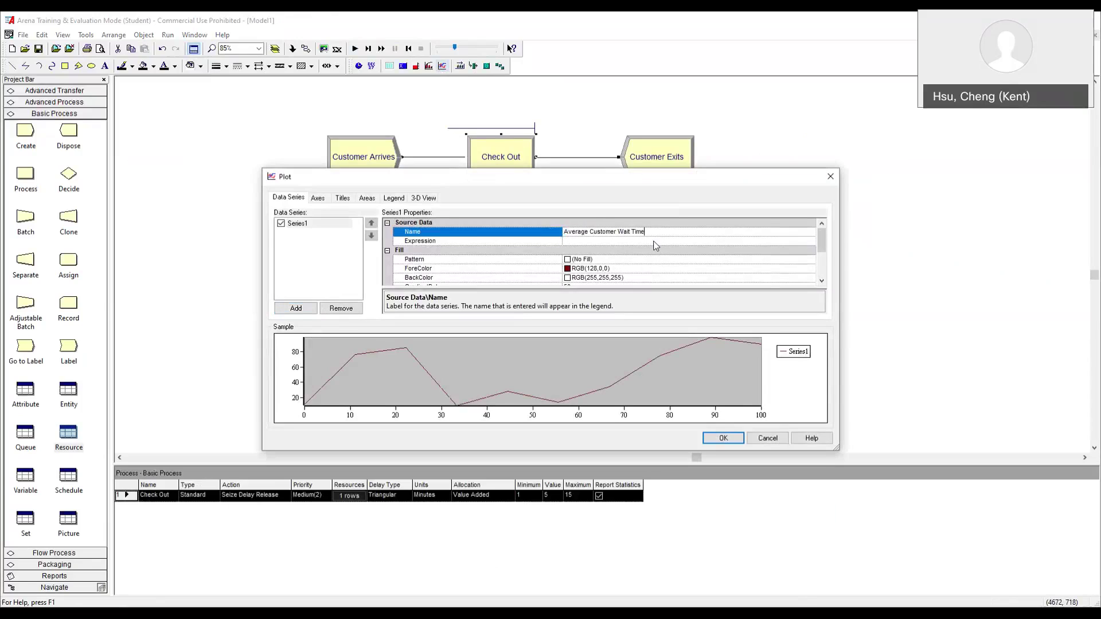
pyautogui.click(815, 241)
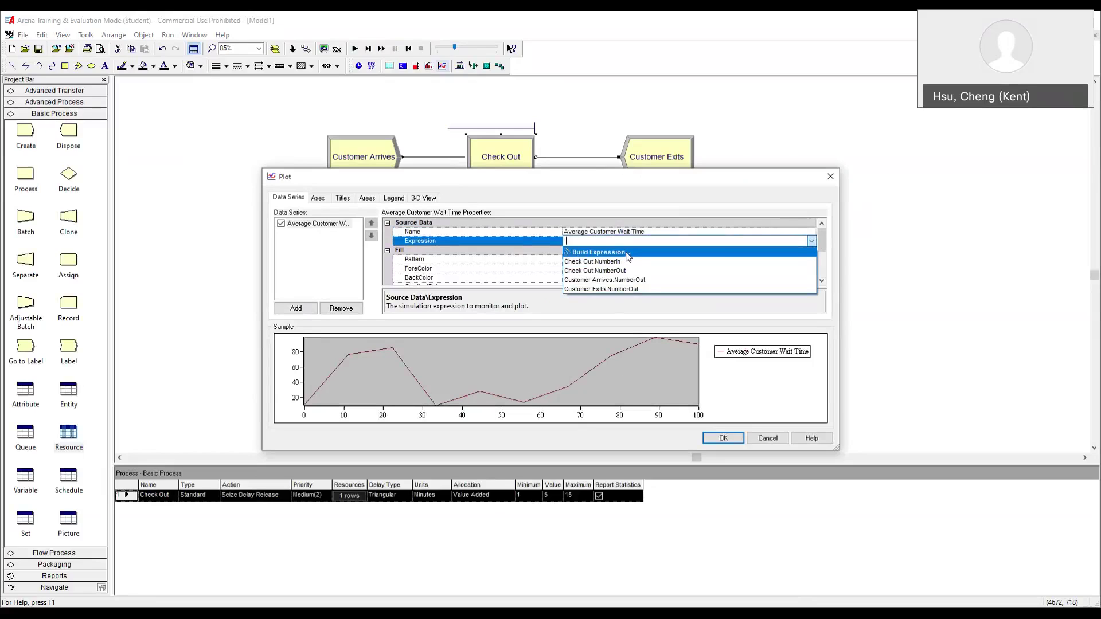
# - Build the series expression TAVG(Customer.WaitTime) from Entity > Times > Average Wait Time for Customer
pyautogui.click(628, 256)
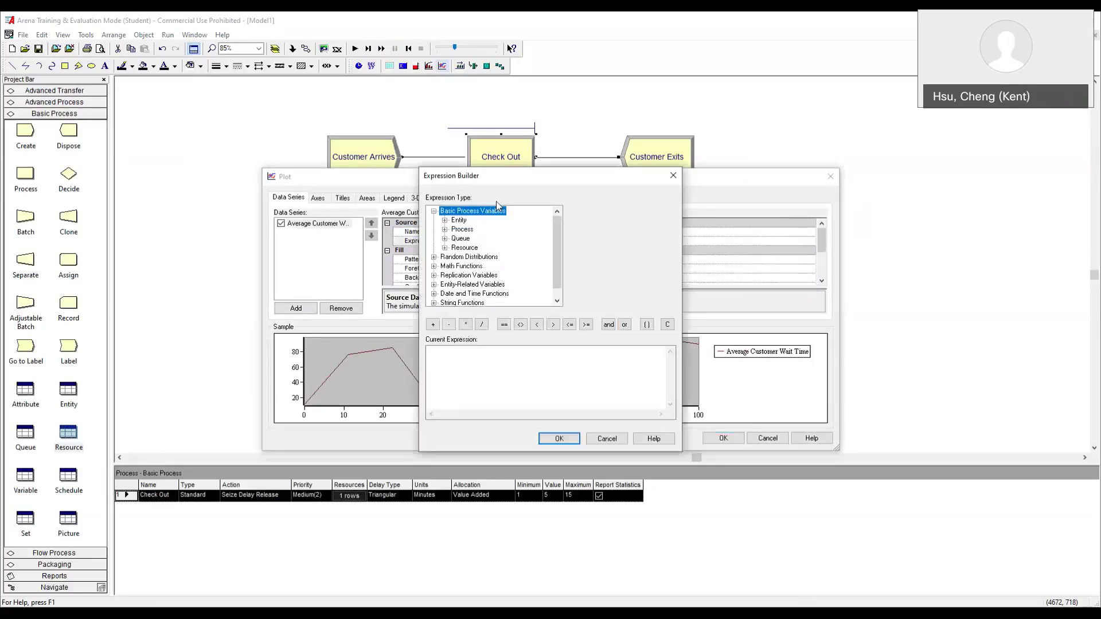
pyautogui.doubleClick(459, 221)
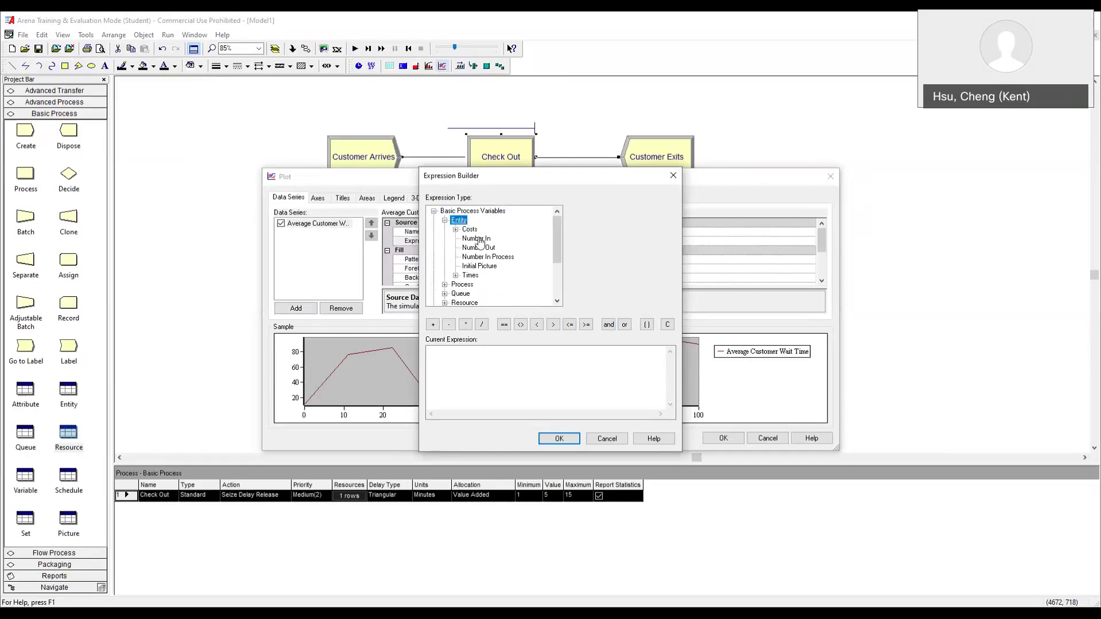
pyautogui.doubleClick(472, 276)
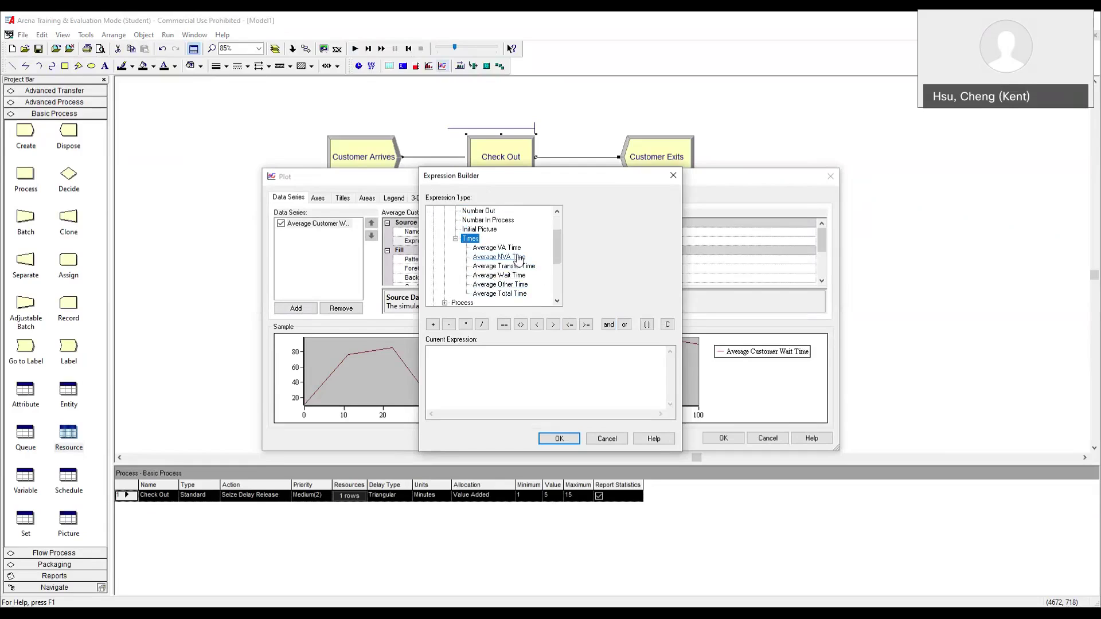
pyautogui.click(489, 275)
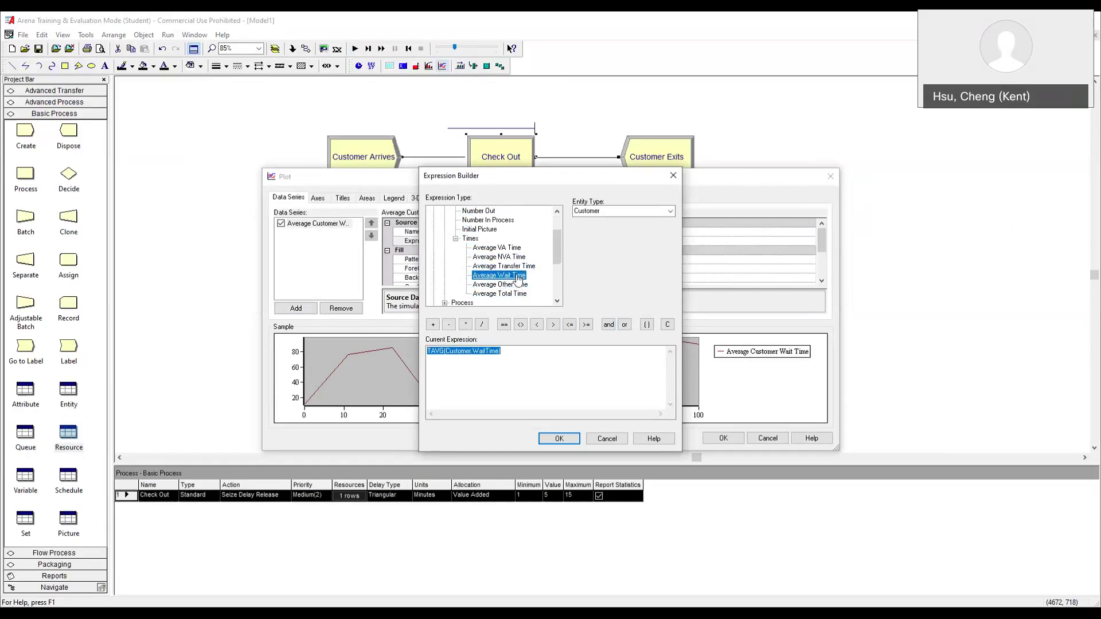
pyautogui.click(670, 212)
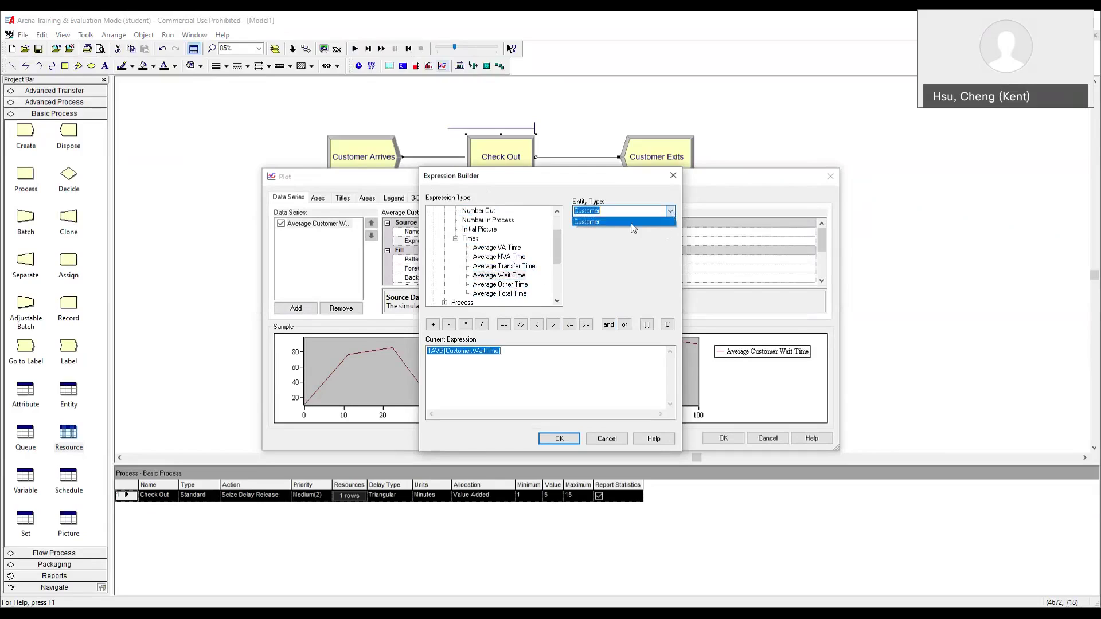
pyautogui.click(631, 226)
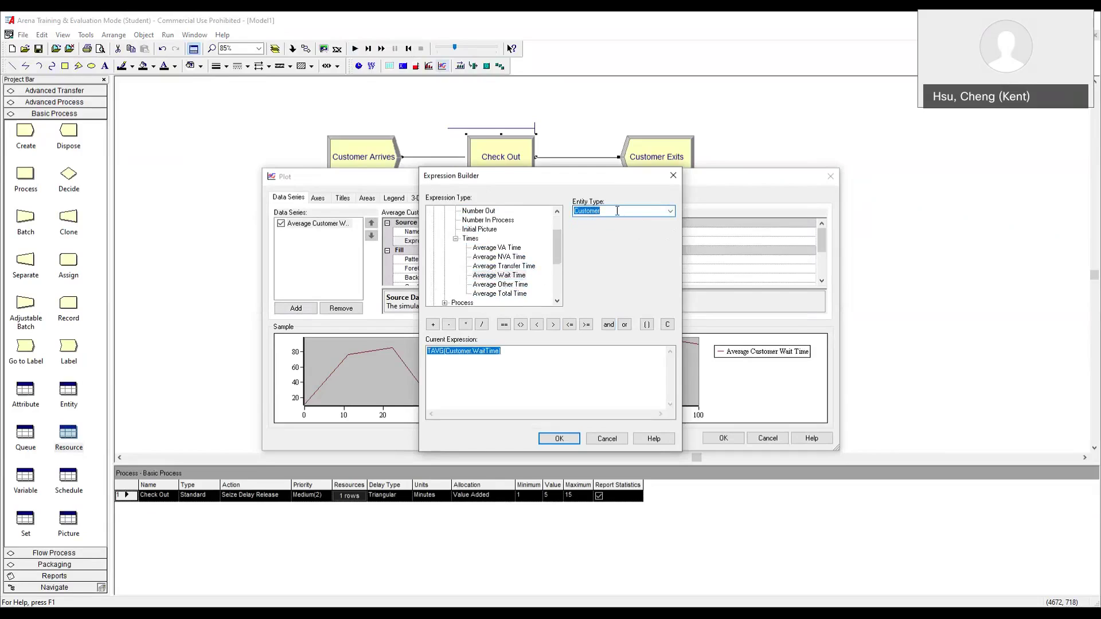
pyautogui.click(619, 211)
pyautogui.click(546, 393)
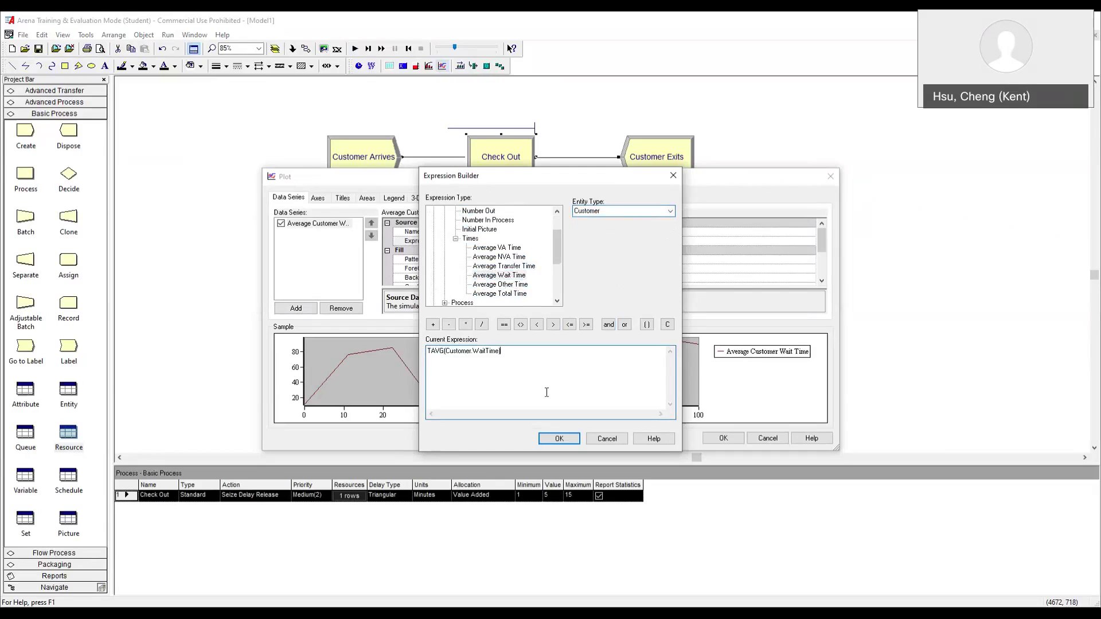
pyautogui.click(559, 439)
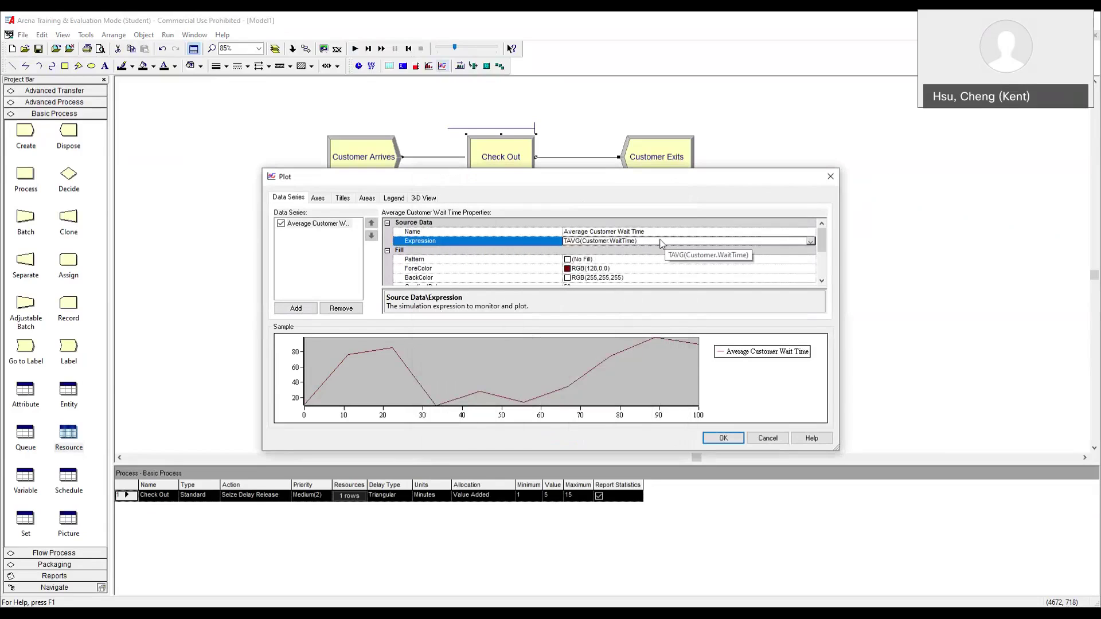
# - Add a second plot series named 'Average Customer Processing Time'
pyautogui.click(294, 311)
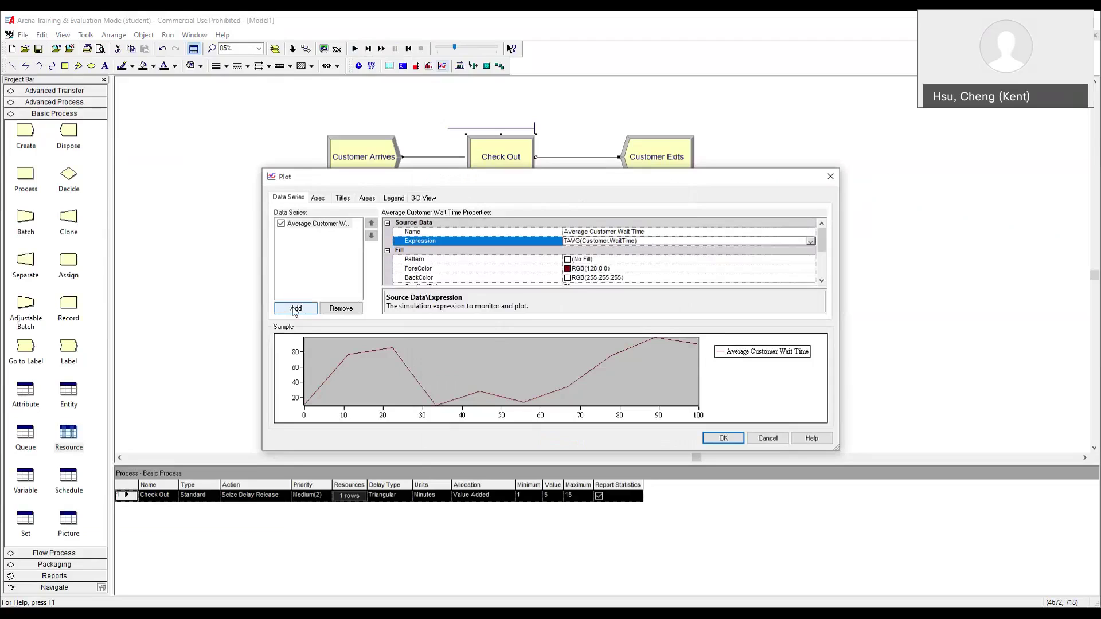
pyautogui.click(590, 230)
pyautogui.click(547, 233)
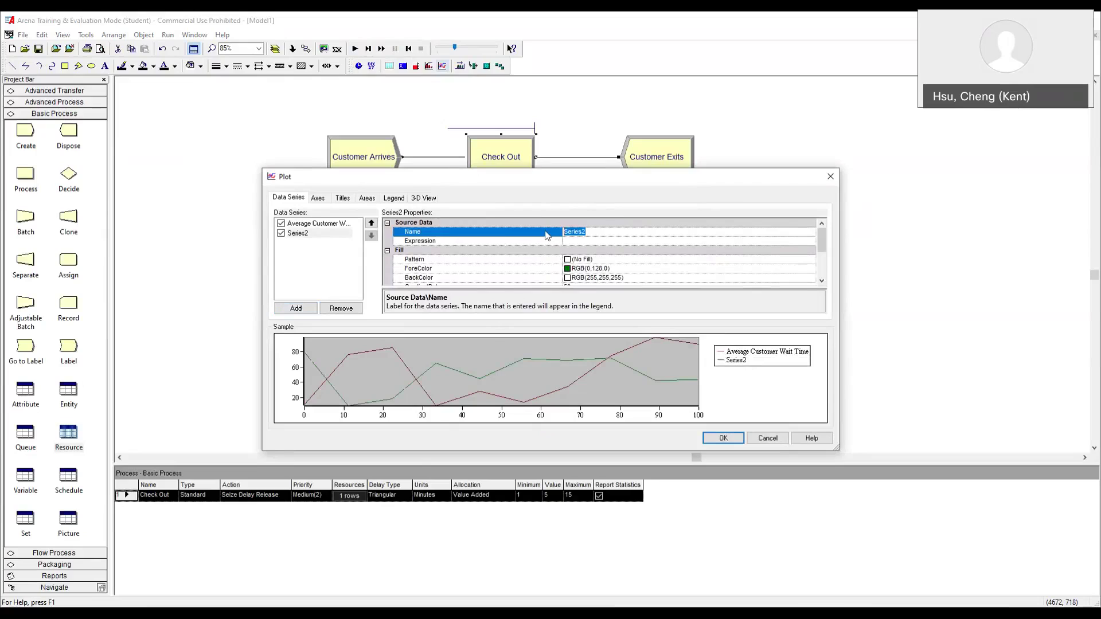
pyautogui.write('Average C')
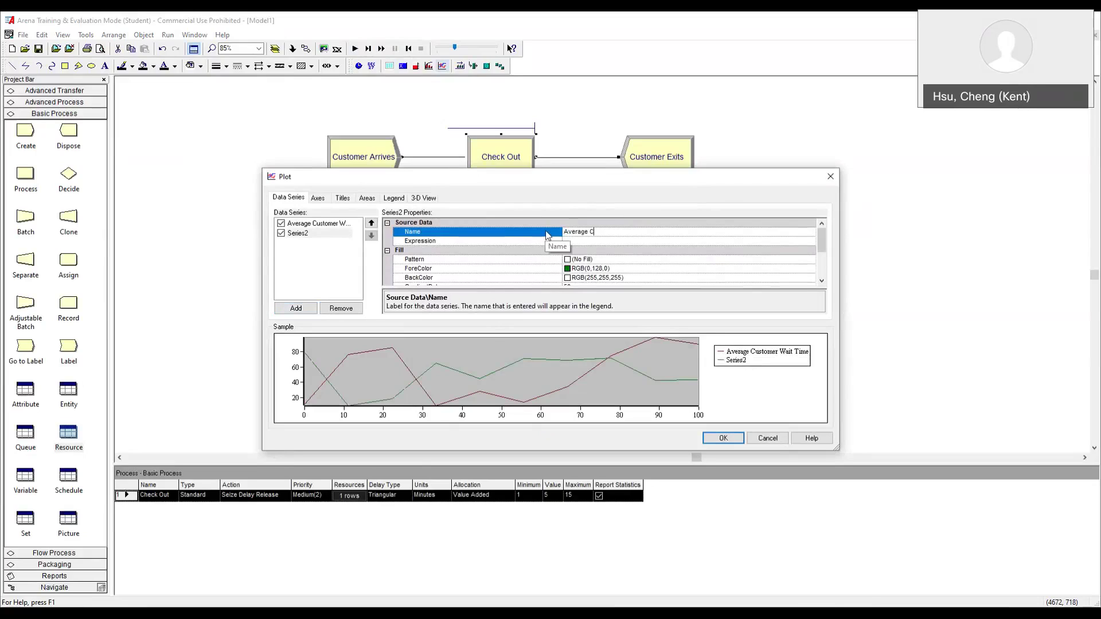
pyautogui.write('ustomer Processing ')
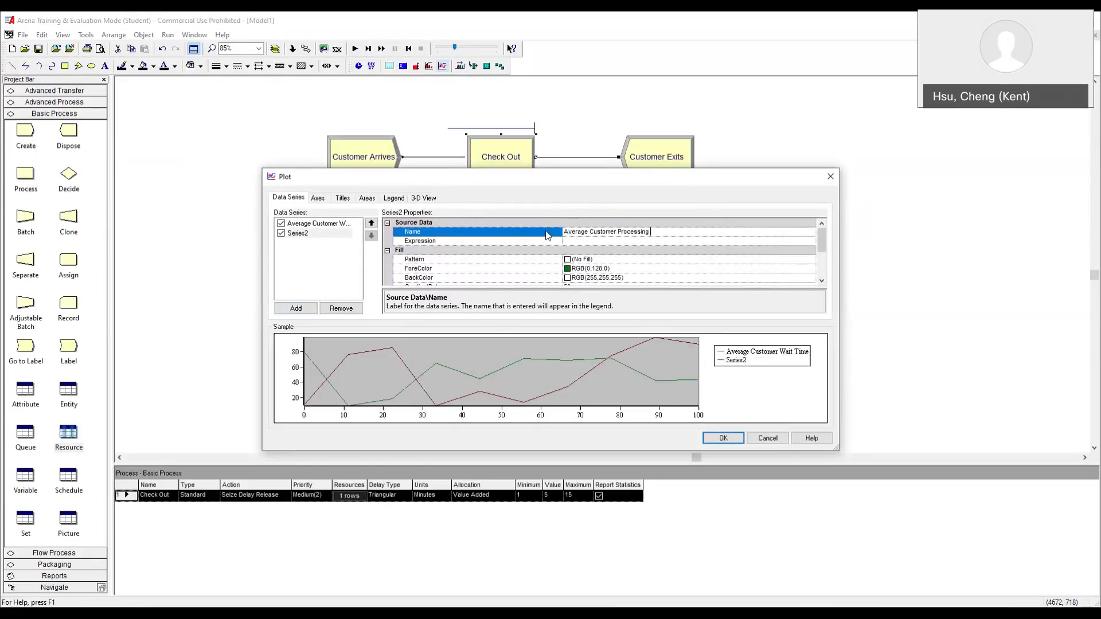
pyautogui.write('Time')
pyautogui.click(813, 242)
# - Set its expression to TAVG(Customer.VATime) via Entity > Times > Average VA Time
pyautogui.click(810, 241)
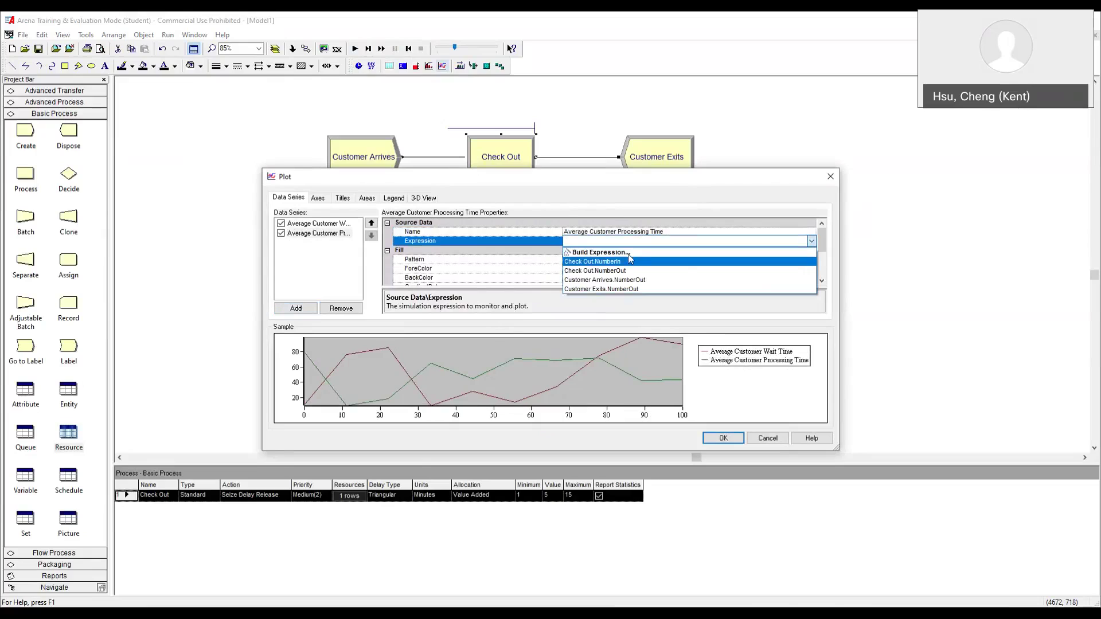
pyautogui.click(630, 258)
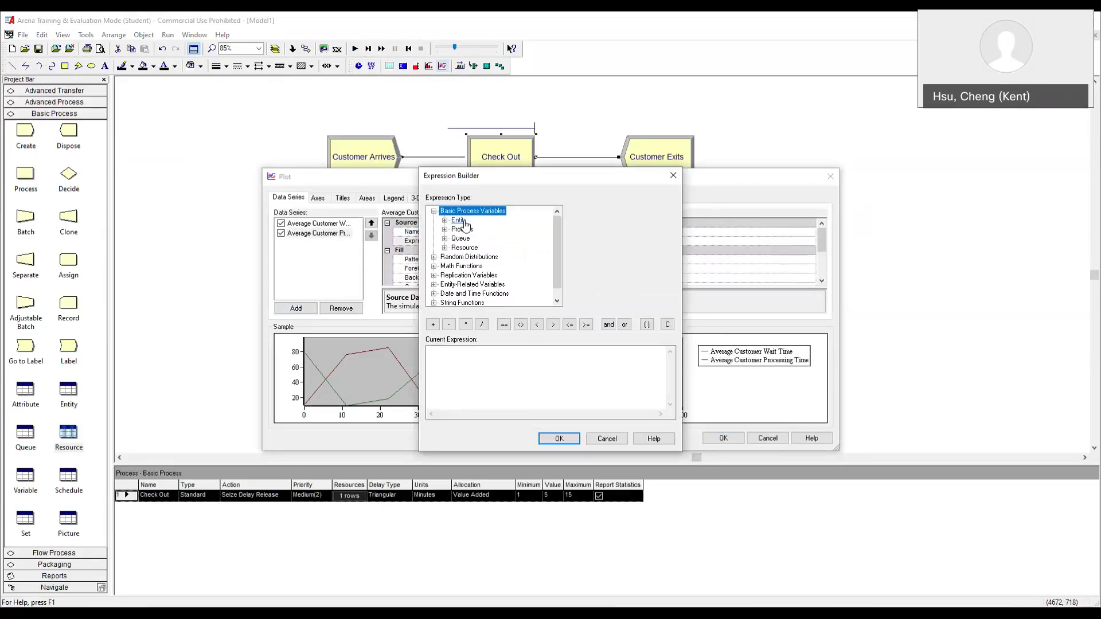
pyautogui.doubleClick(472, 211)
pyautogui.doubleClick(459, 220)
pyautogui.doubleClick(470, 276)
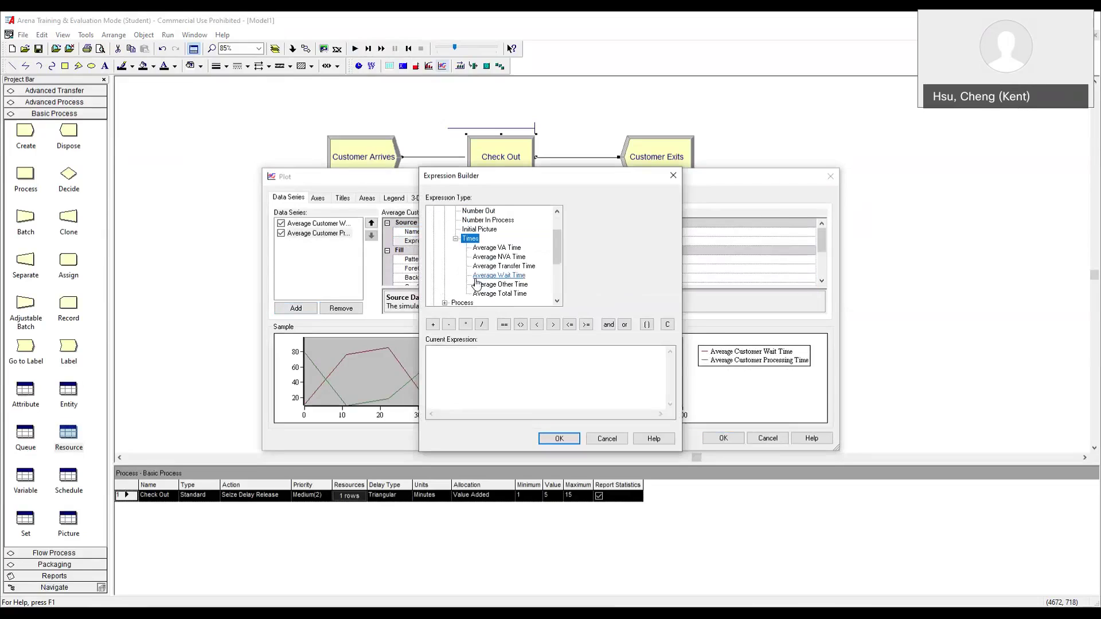
pyautogui.click(491, 249)
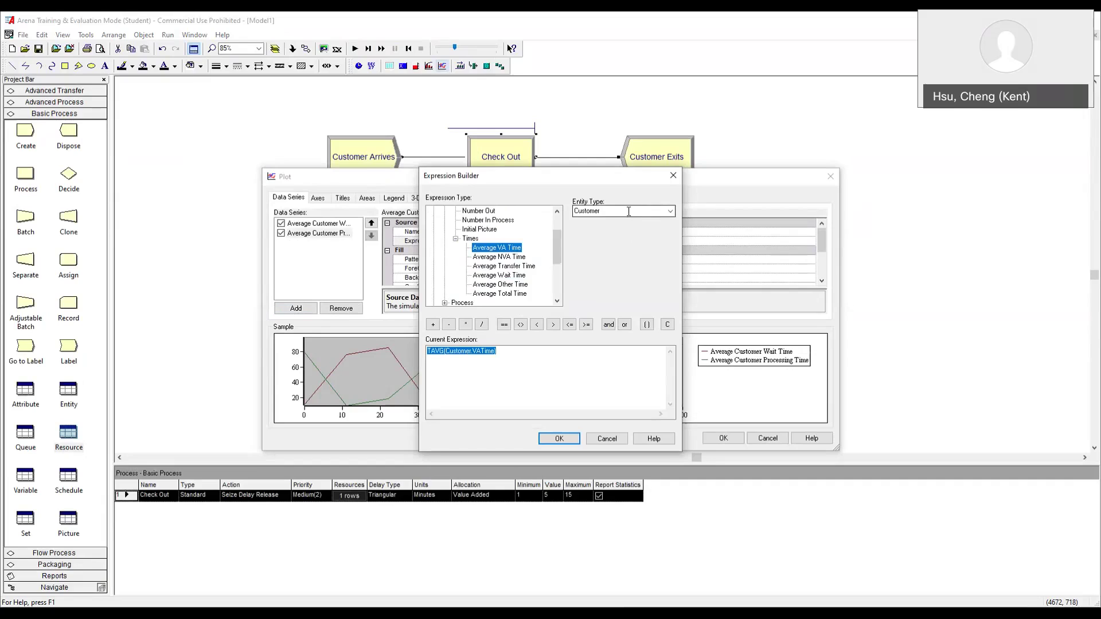
pyautogui.click(559, 438)
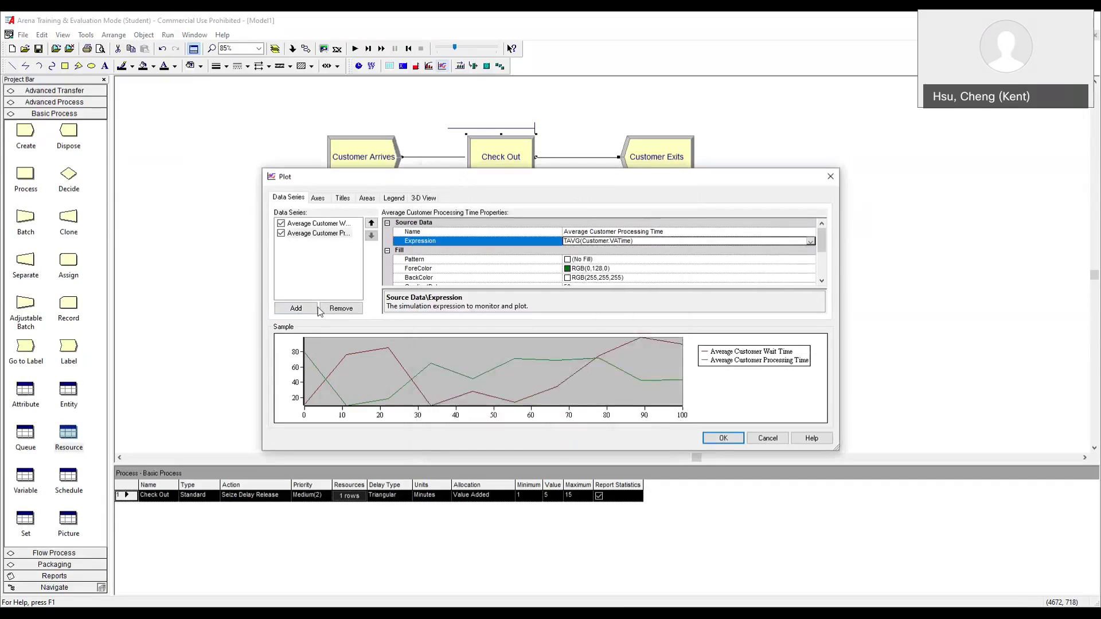
# - Add a third plot series named 'Average Customer Total Time'
pyautogui.click(303, 309)
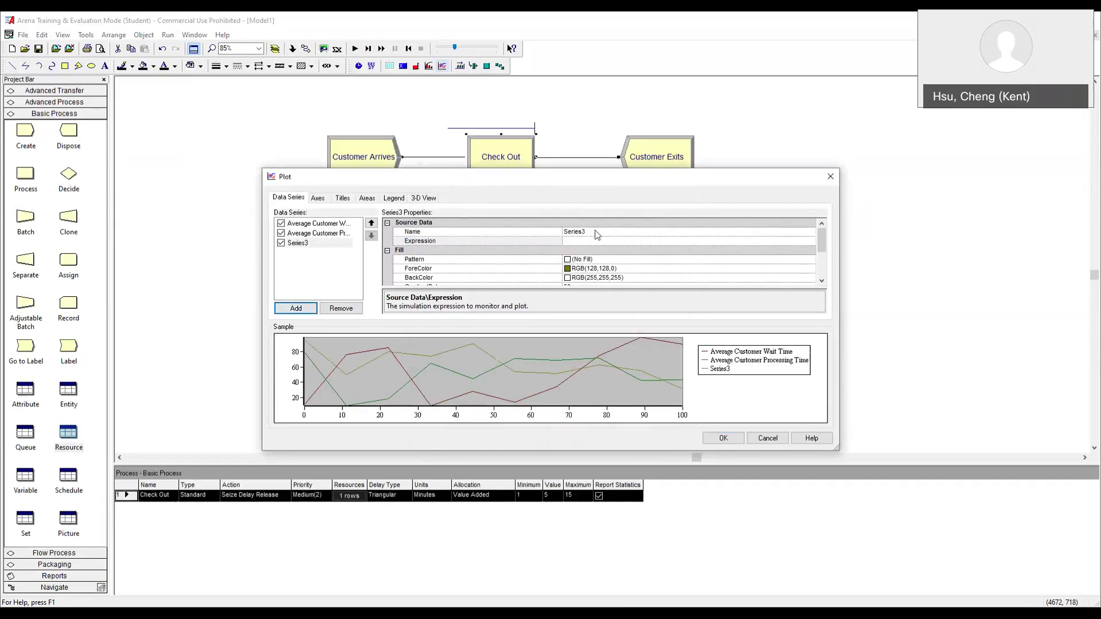
pyautogui.click(595, 232)
pyautogui.click(540, 232)
pyautogui.write('Avera')
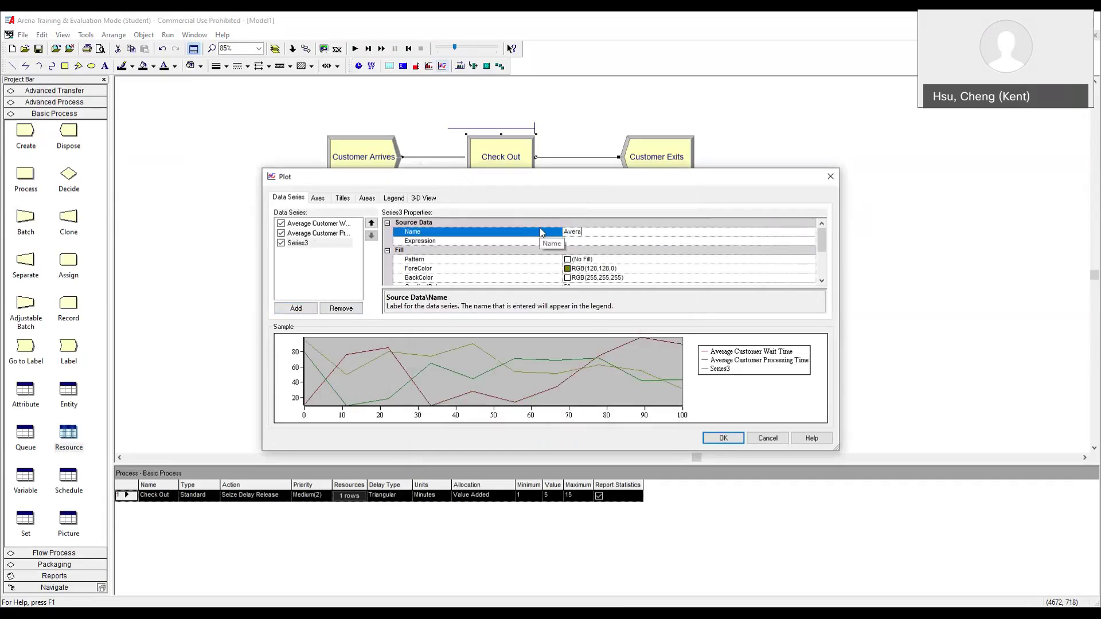
pyautogui.write('ge Customer Total Time')
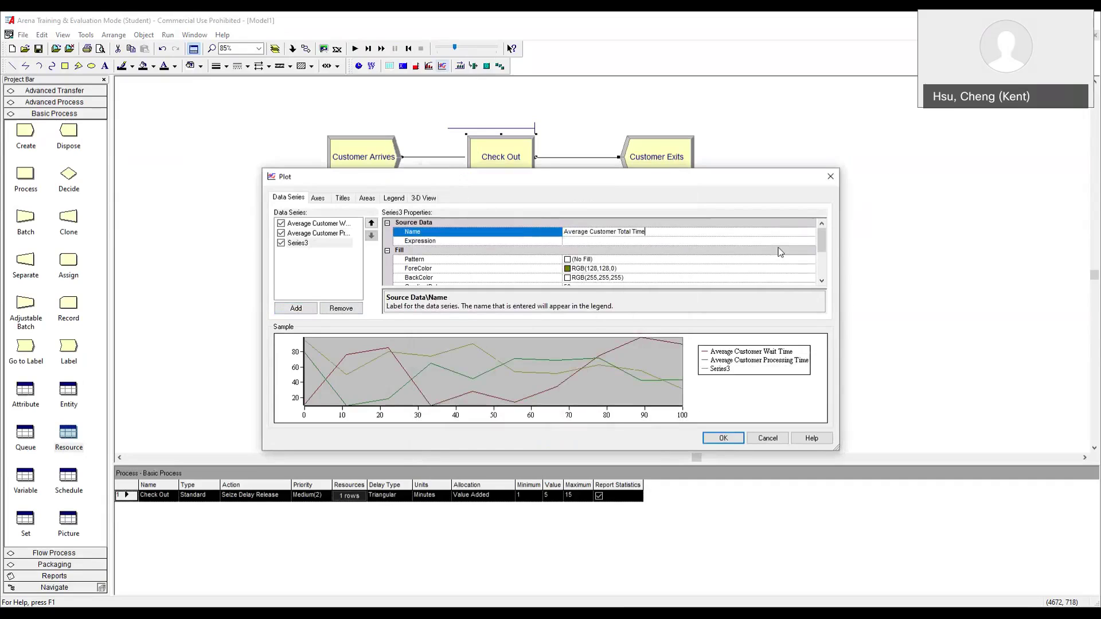
# - Set its expression to TAVG(Customer.TotalTime) via Entity > Times > Average Total Time
pyautogui.click(808, 242)
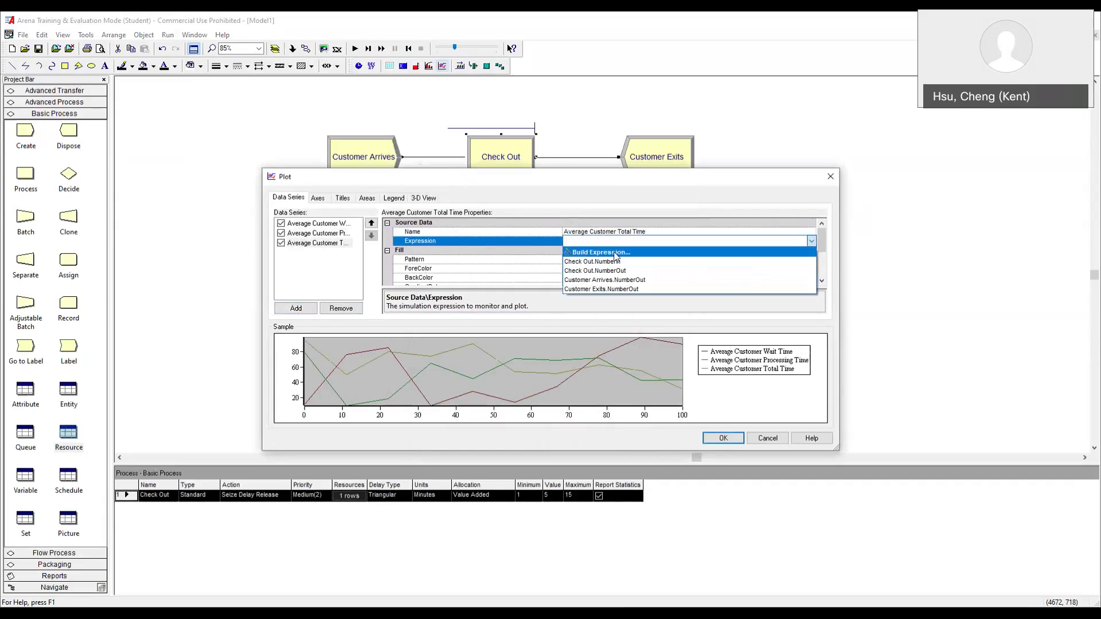
pyautogui.click(601, 252)
pyautogui.click(459, 220)
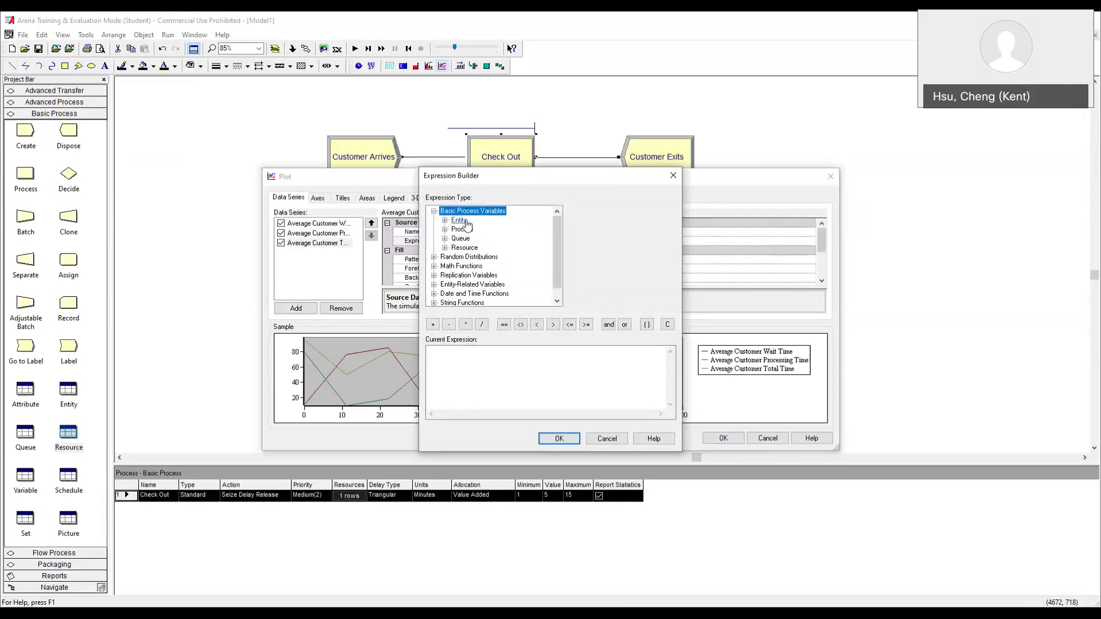
pyautogui.doubleClick(461, 222)
pyautogui.doubleClick(476, 275)
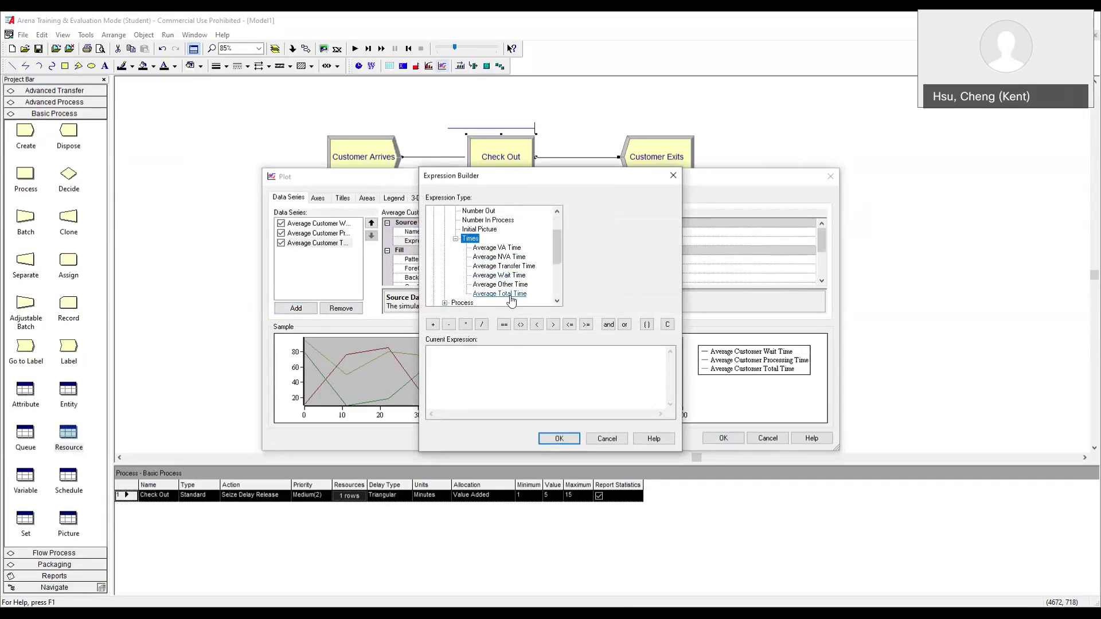
pyautogui.click(499, 294)
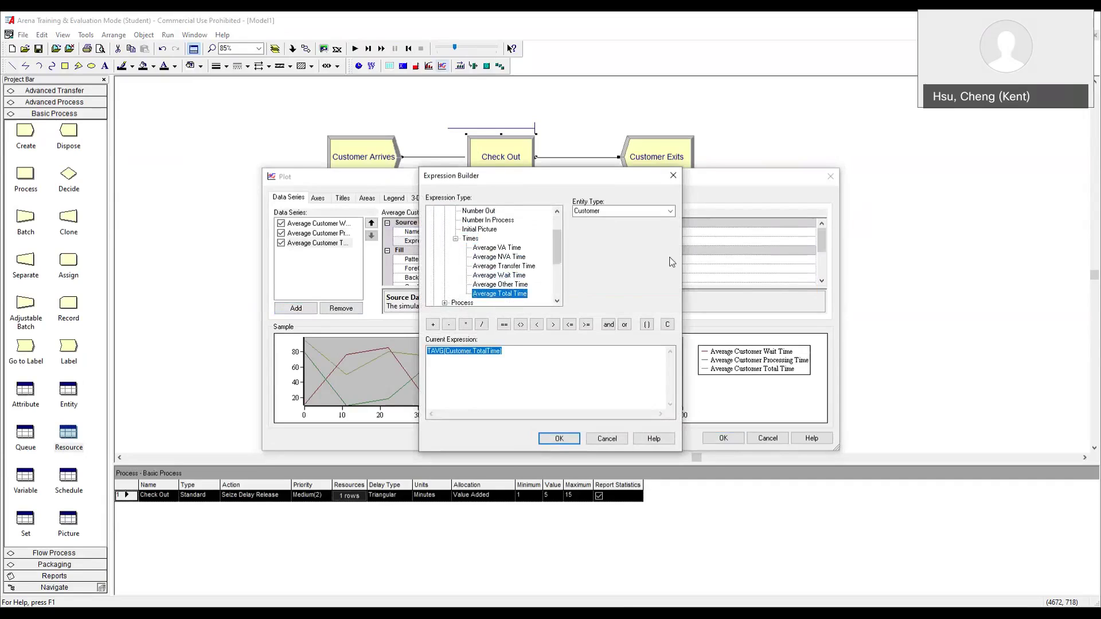
pyautogui.click(559, 439)
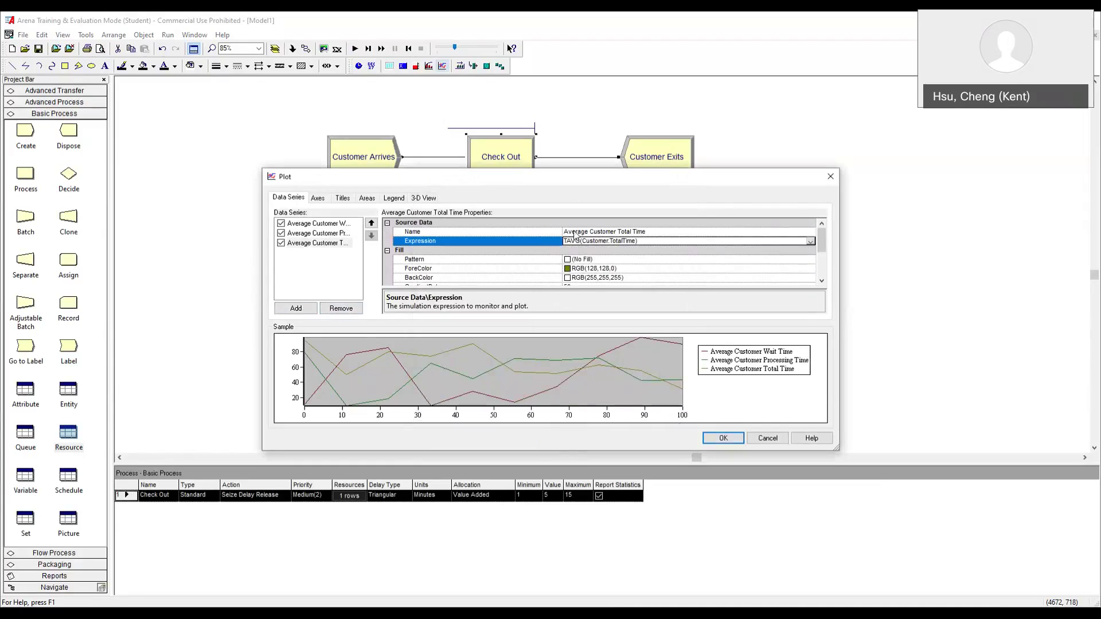
# - On the Axes tab, set the Time (X) axis maximum to 1000 and major increment to 100
pyautogui.click(319, 200)
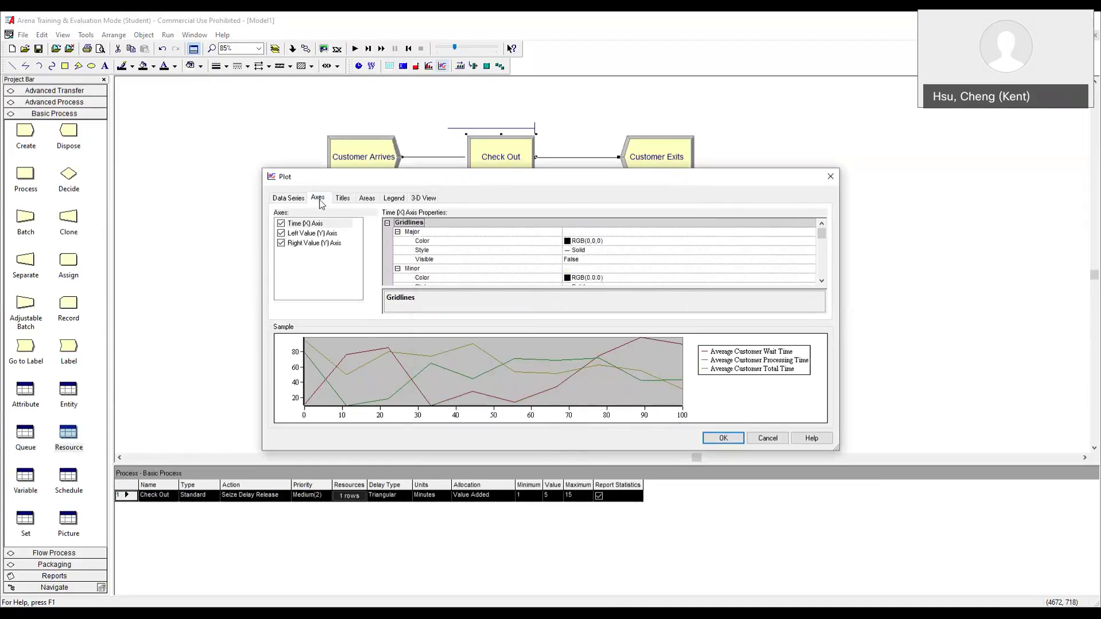
pyautogui.click(330, 227)
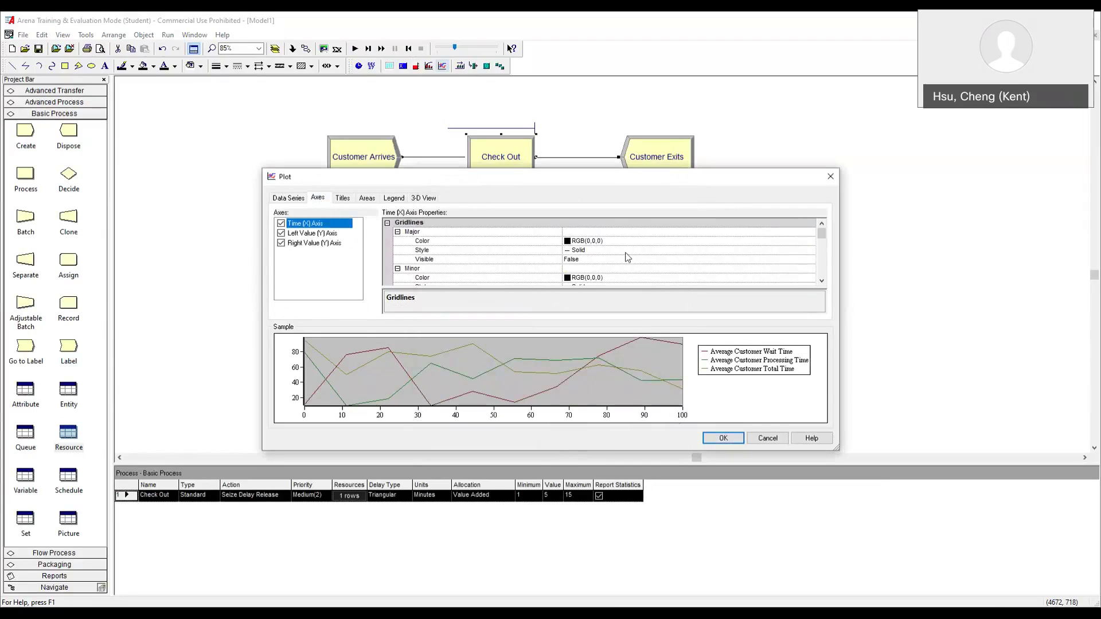
pyautogui.moveTo(823, 235); pyautogui.dragTo(831, 268)
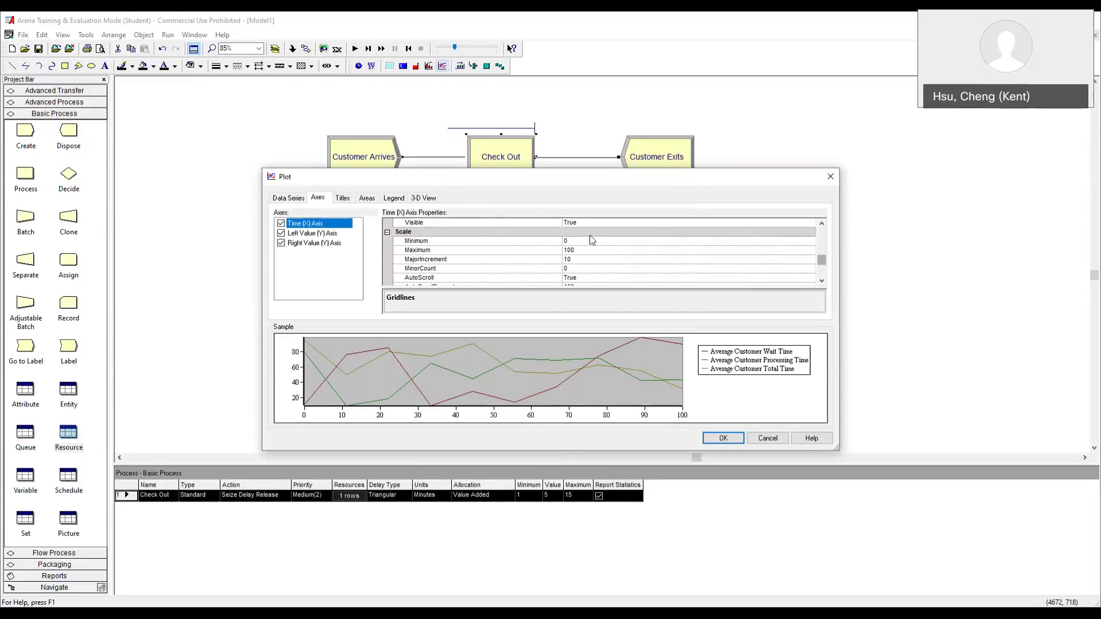
pyautogui.click(582, 251)
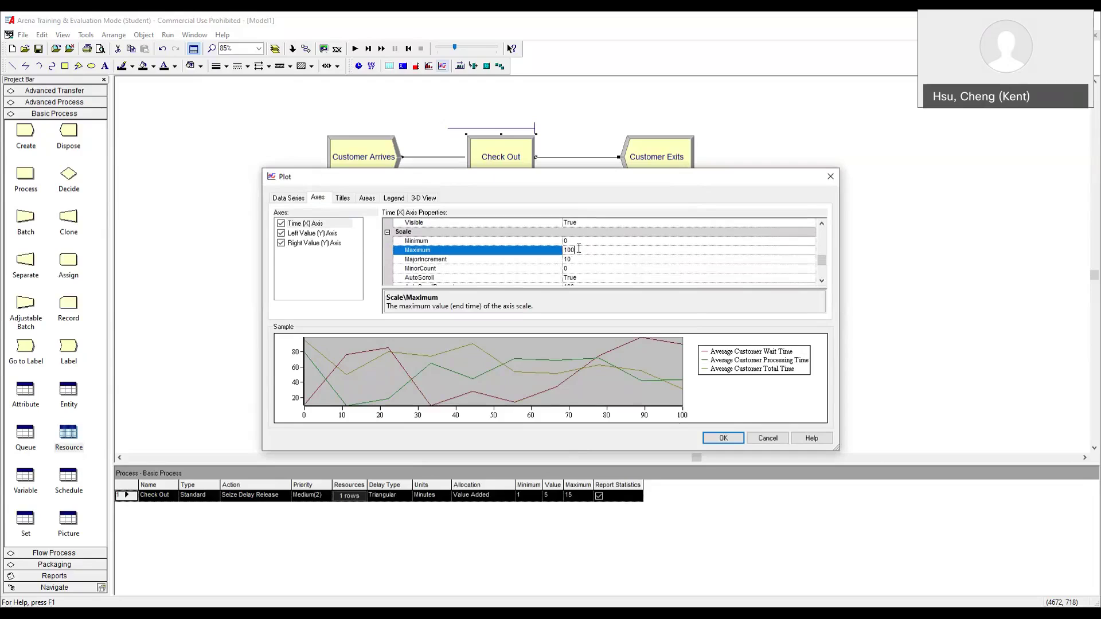
pyautogui.click(587, 249)
pyautogui.write('0')
pyautogui.click(578, 259)
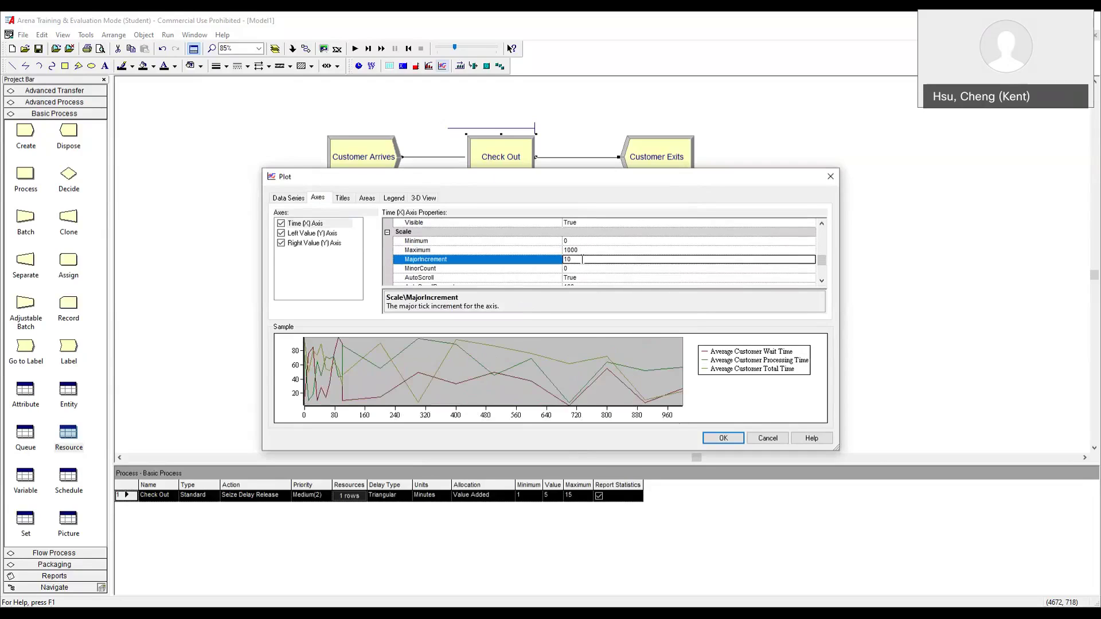
pyautogui.write('100')
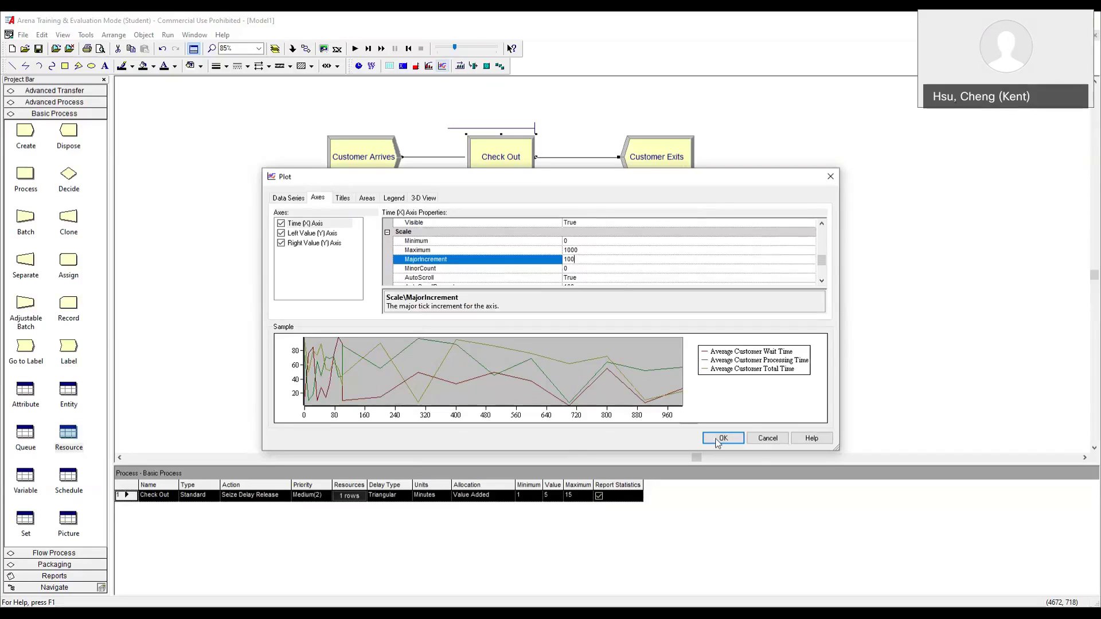
# - Accept the plot settings and draw the plot below and right of the flowchart
pyautogui.click(721, 439)
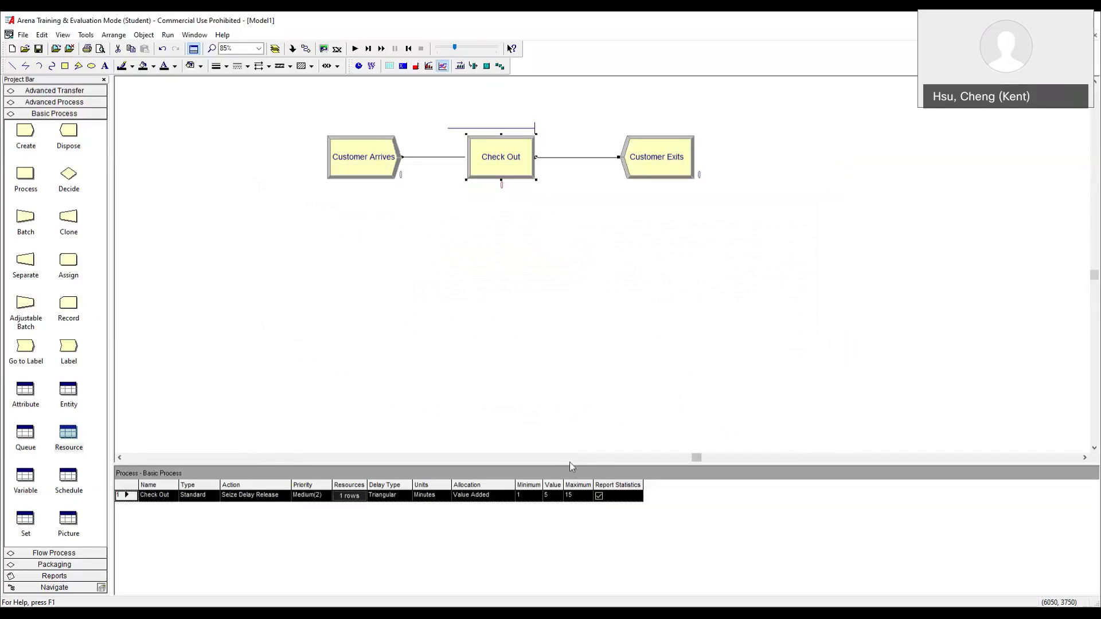
pyautogui.moveTo(572, 475); pyautogui.dragTo(589, 531)
pyautogui.moveTo(582, 245); pyautogui.dragTo(1072, 495)
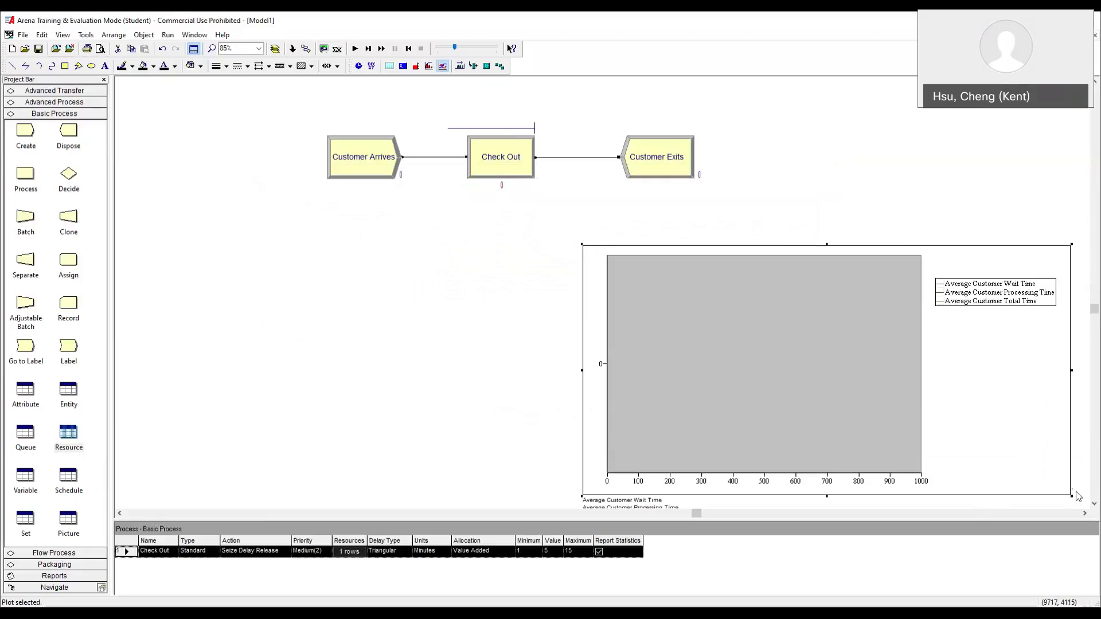
# - Fast-forward the run to completion, skip the results report, and end the simulation
pyautogui.click(381, 49)
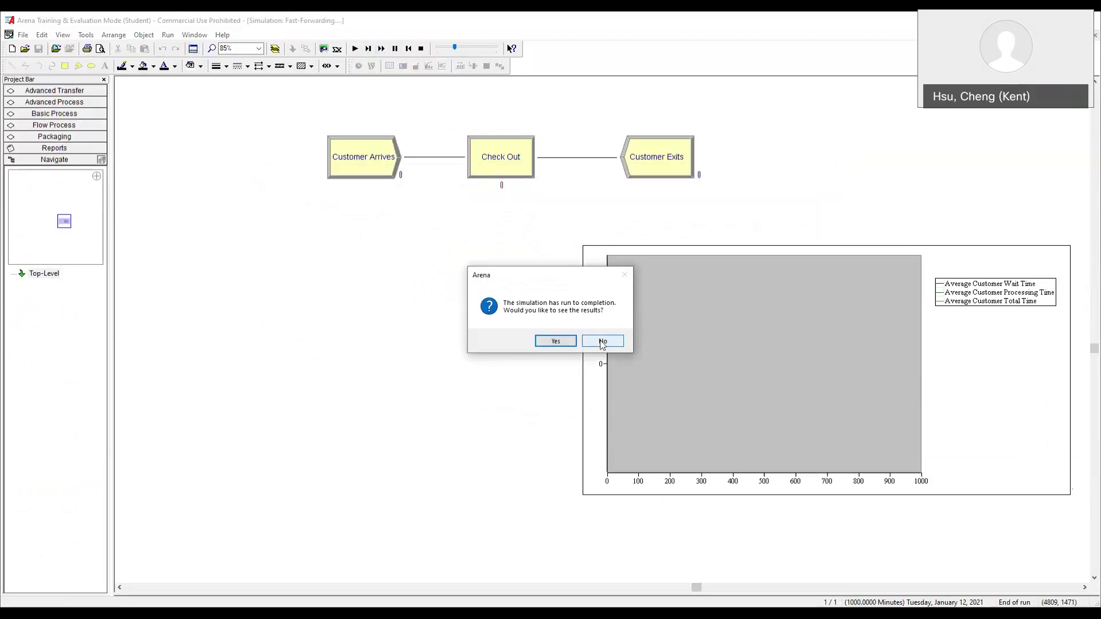
pyautogui.click(602, 343)
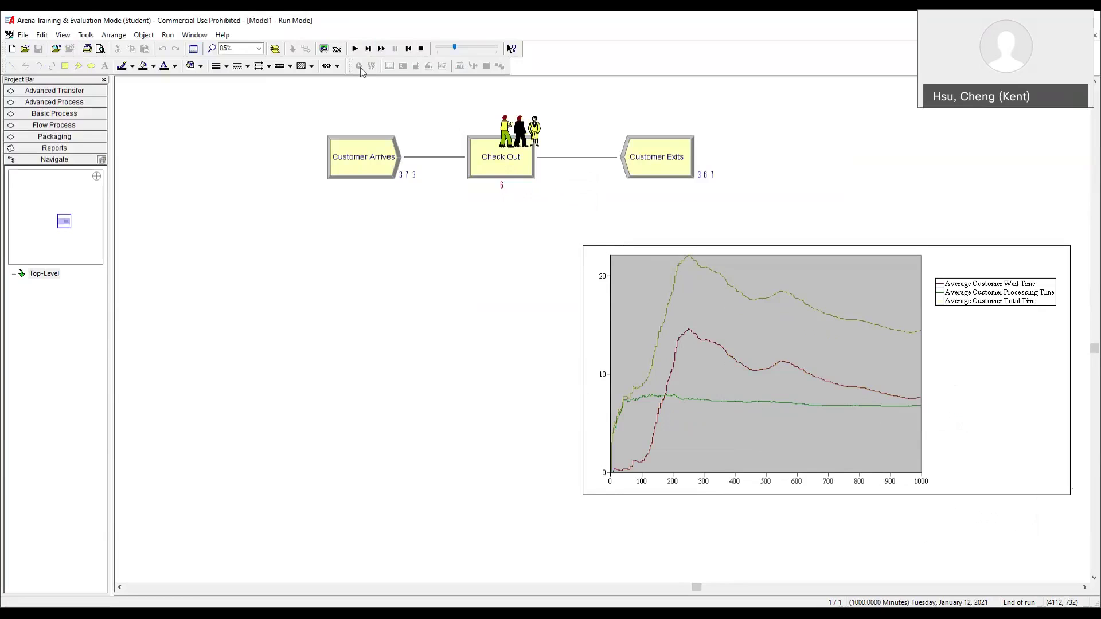
pyautogui.moveTo(547, 192); pyautogui.dragTo(454, 121)
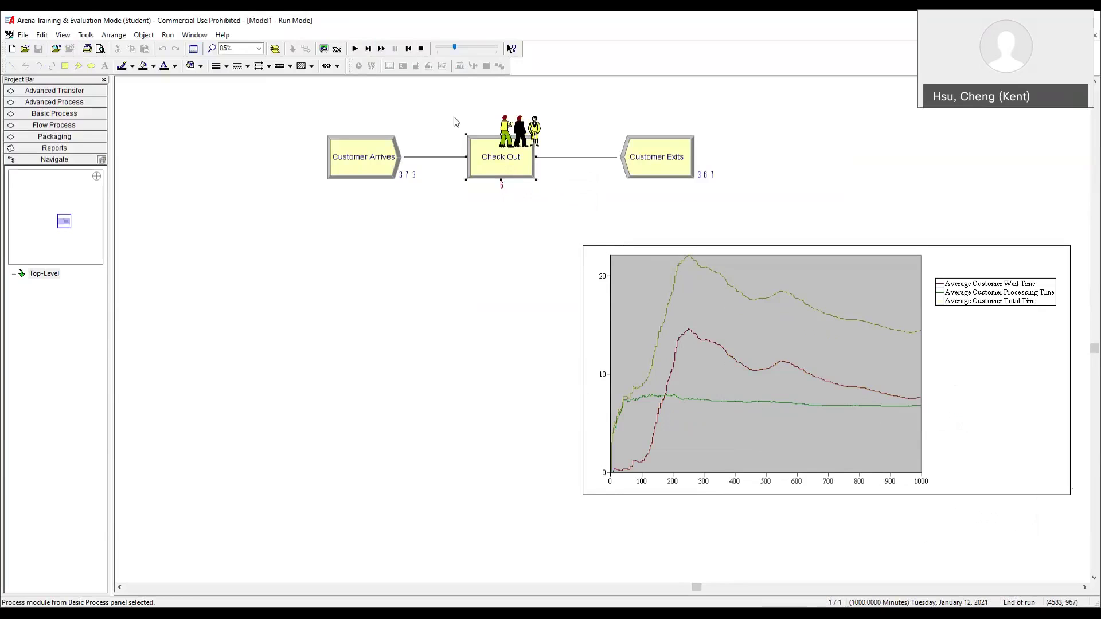
pyautogui.click(421, 48)
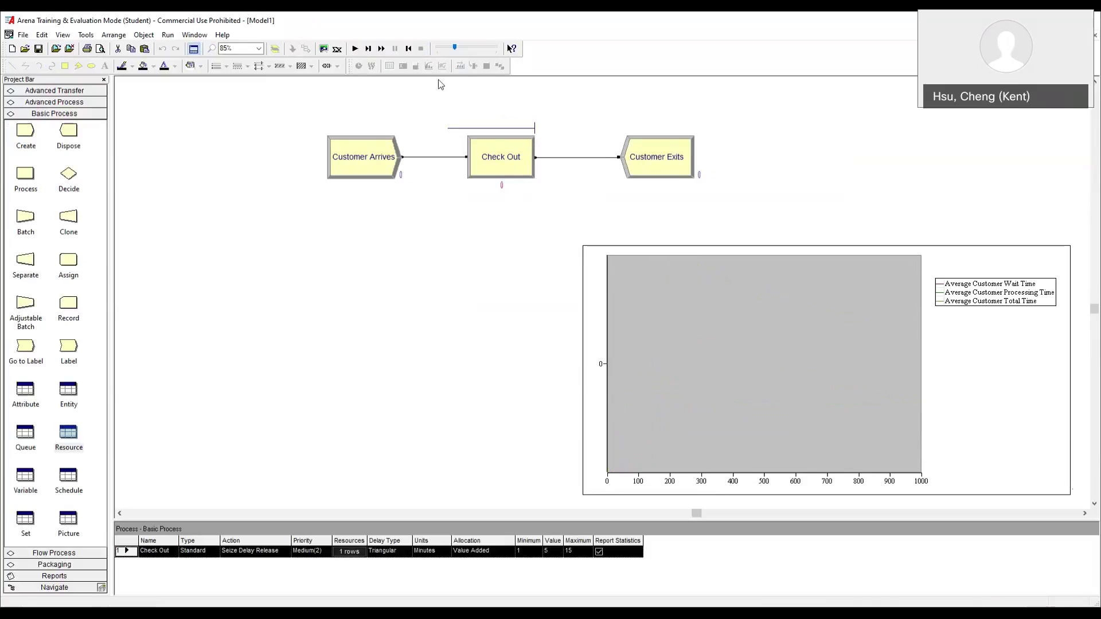
# - Add a histogram to the model and open the choices for its Expression
pyautogui.click(482, 150)
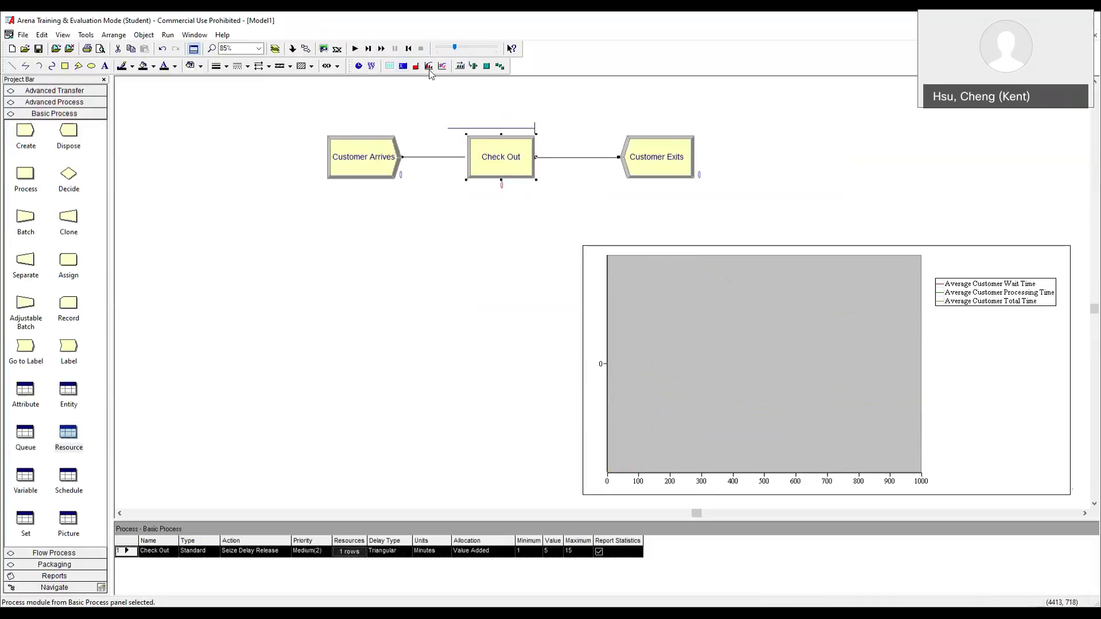
pyautogui.click(429, 66)
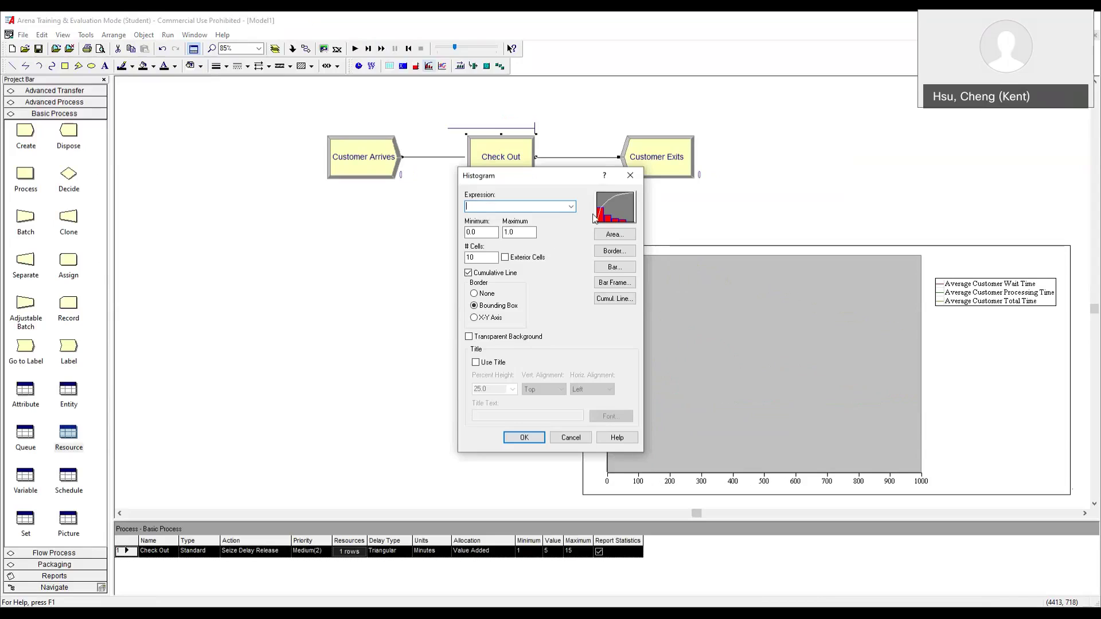
pyautogui.click(571, 207)
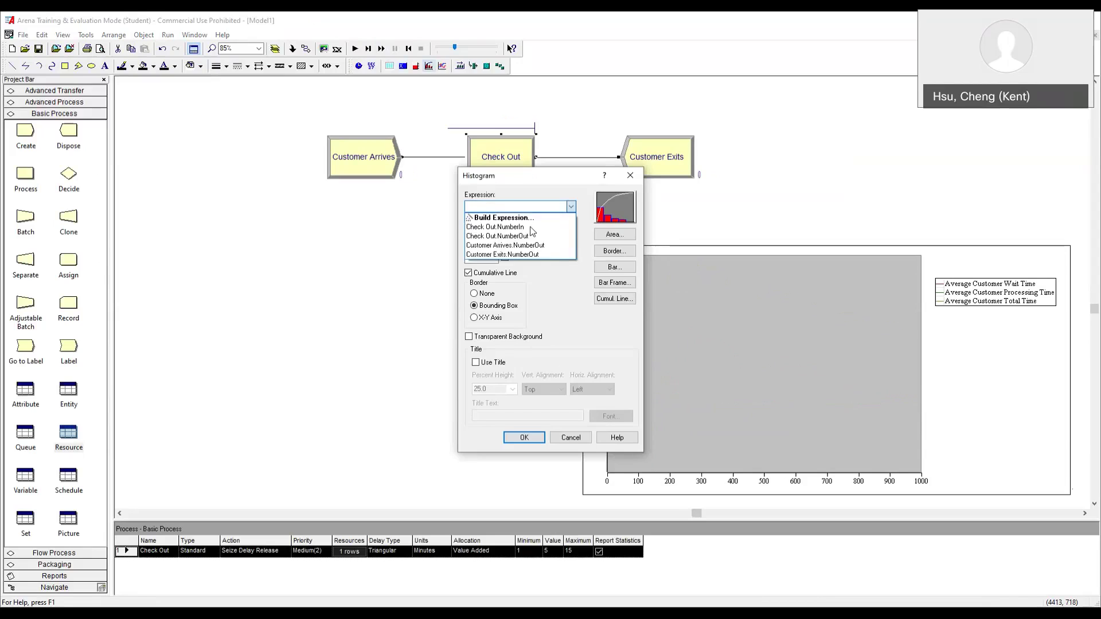
# - Set the histogram expression to NQ(Check Out.Queue), the current Check Out queue length
pyautogui.click(512, 220)
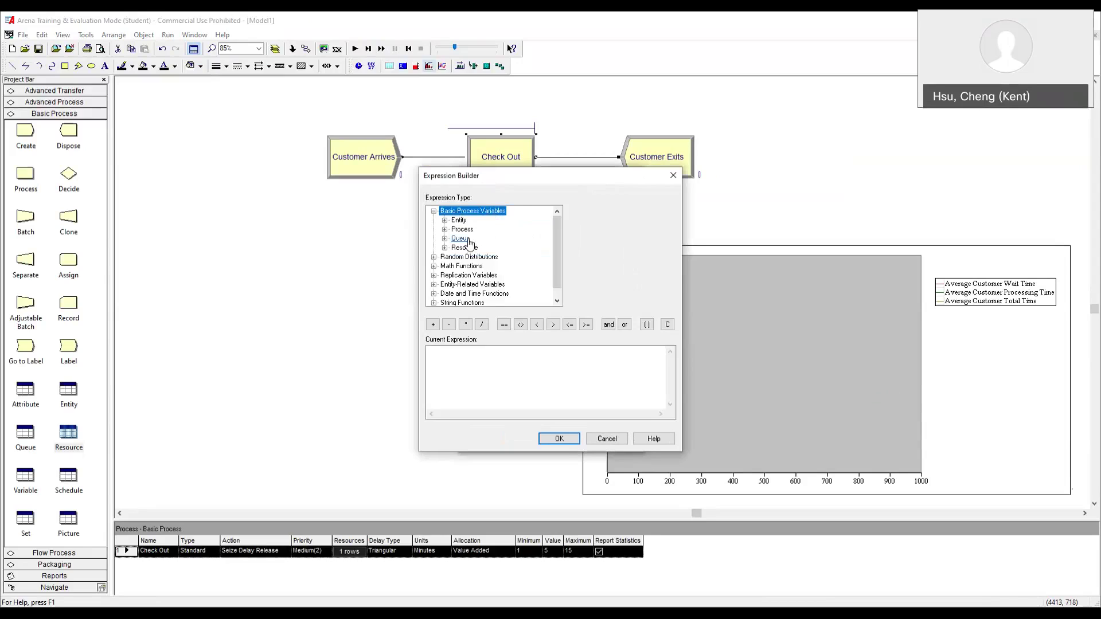
pyautogui.doubleClick(468, 239)
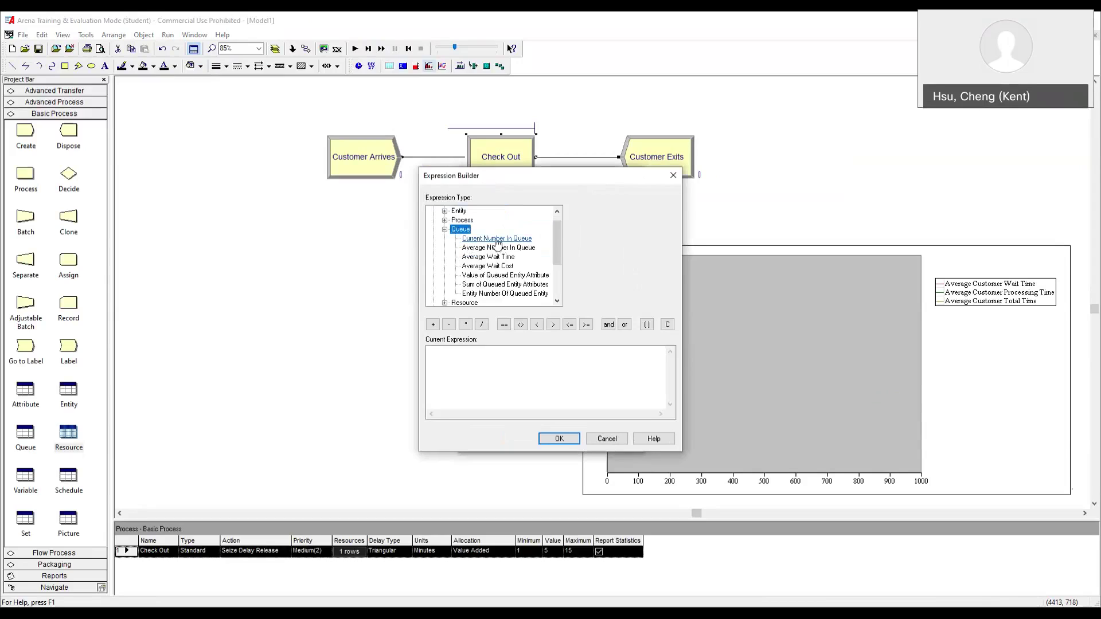
pyautogui.click(496, 240)
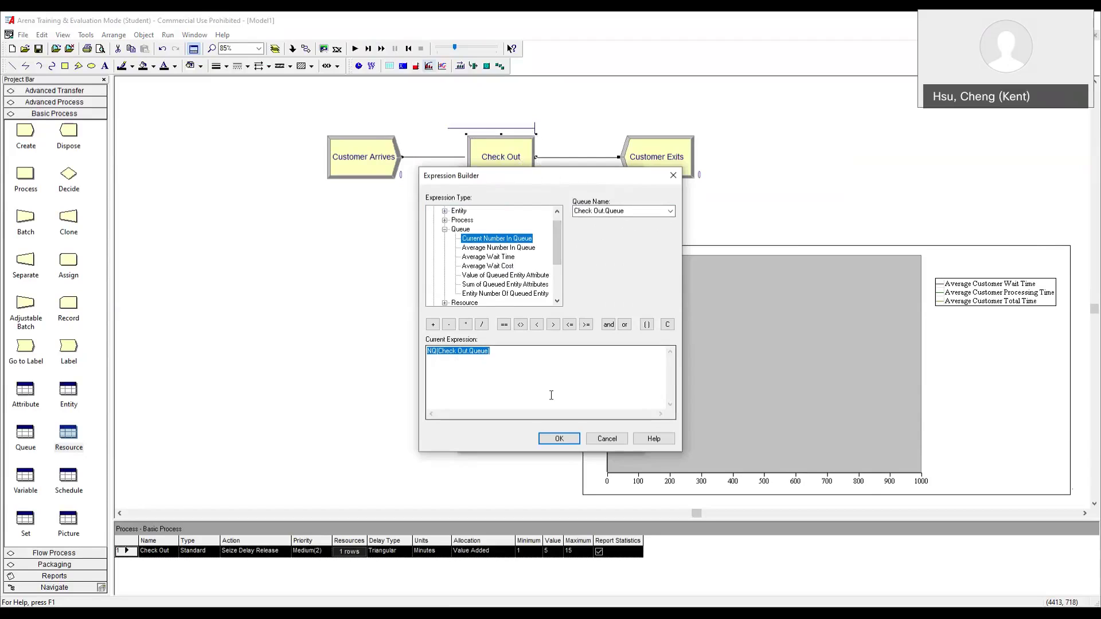
pyautogui.click(559, 439)
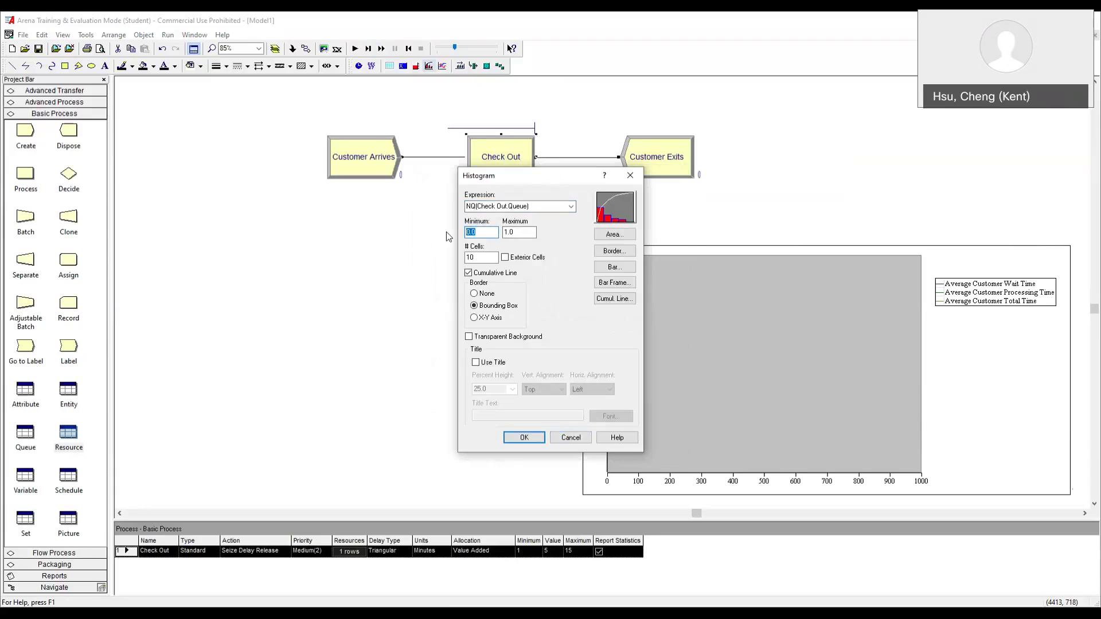
# - Set the histogram maximum to 10 and title it 'Pr. Distribution Bumbers in Q'
pyautogui.write('0')
pyautogui.click(516, 232)
pyautogui.press('BackSpace')
pyautogui.press('BackSpace')
pyautogui.click(476, 362)
pyautogui.click(488, 415)
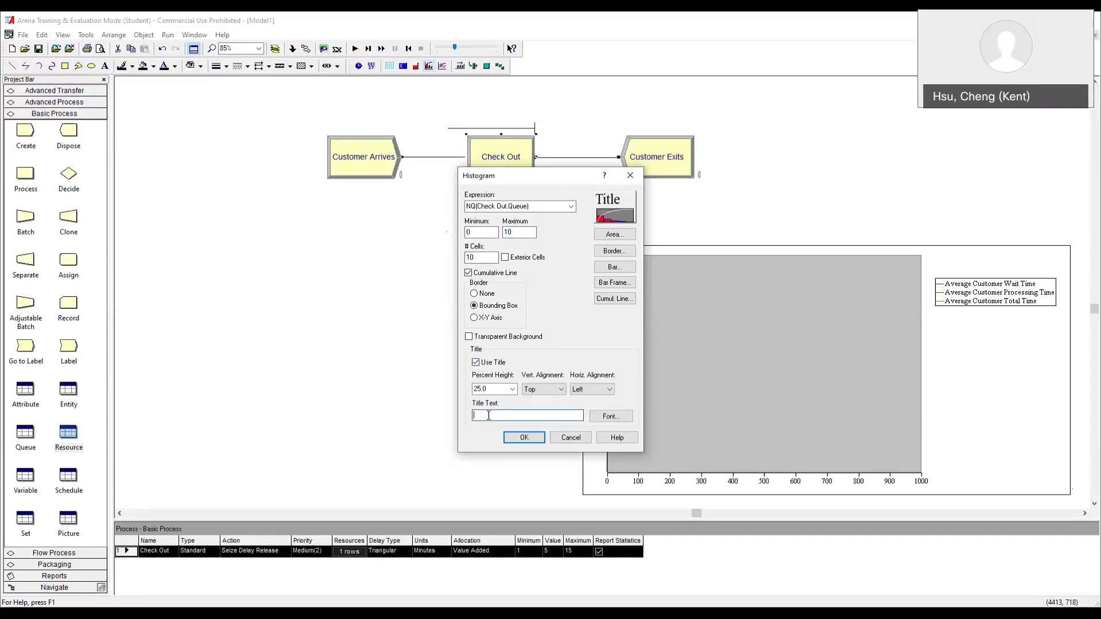
pyautogui.write('Pr')
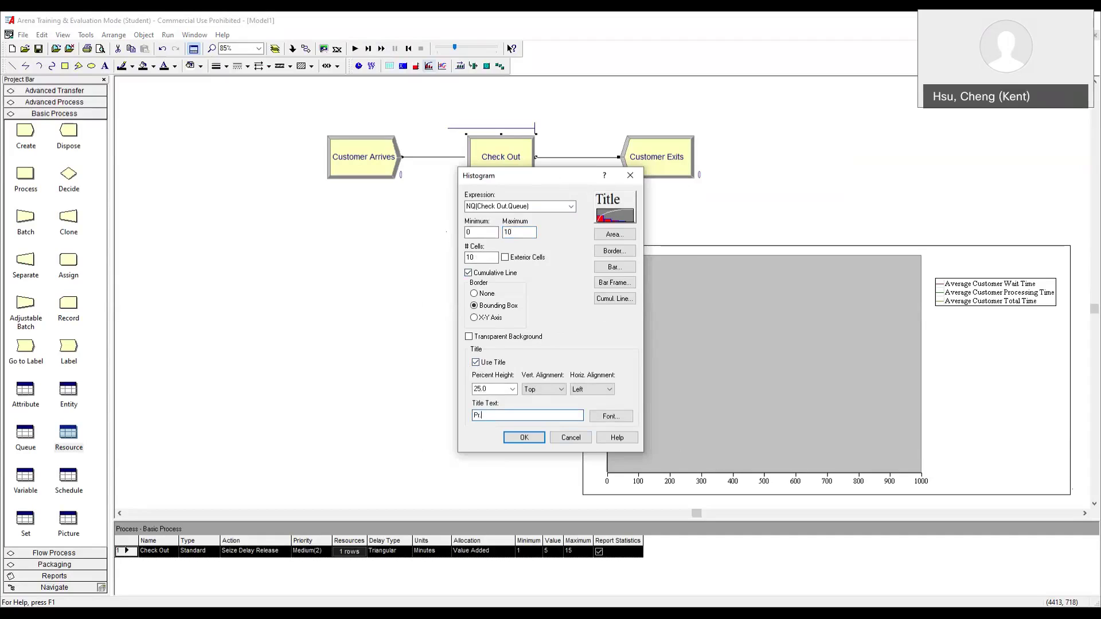
pyautogui.write('. Distribu')
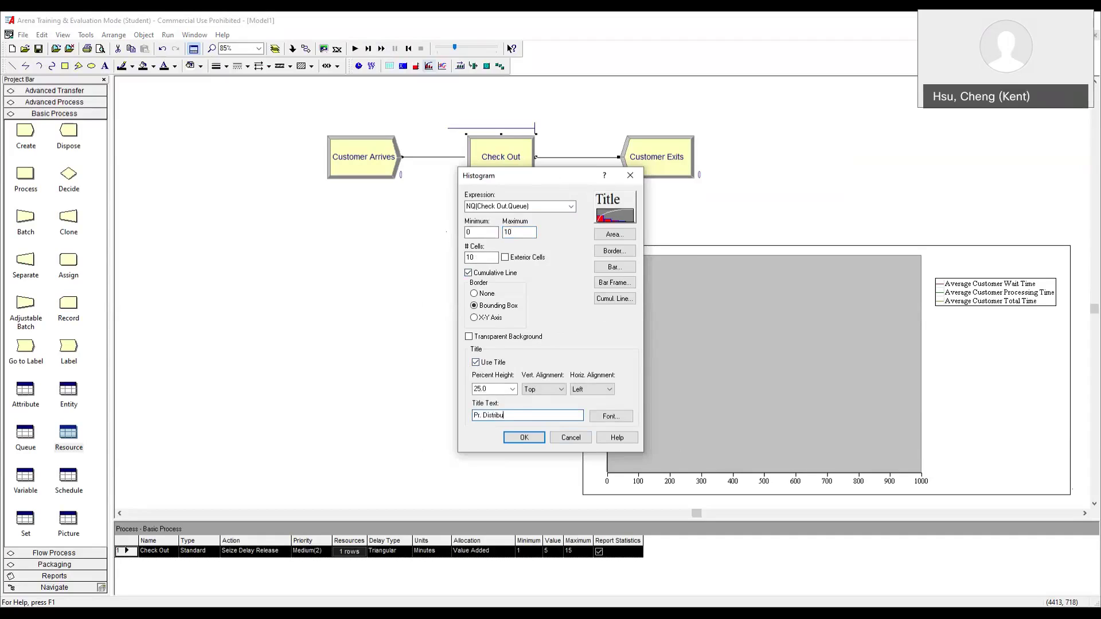
pyautogui.write('tion Bu')
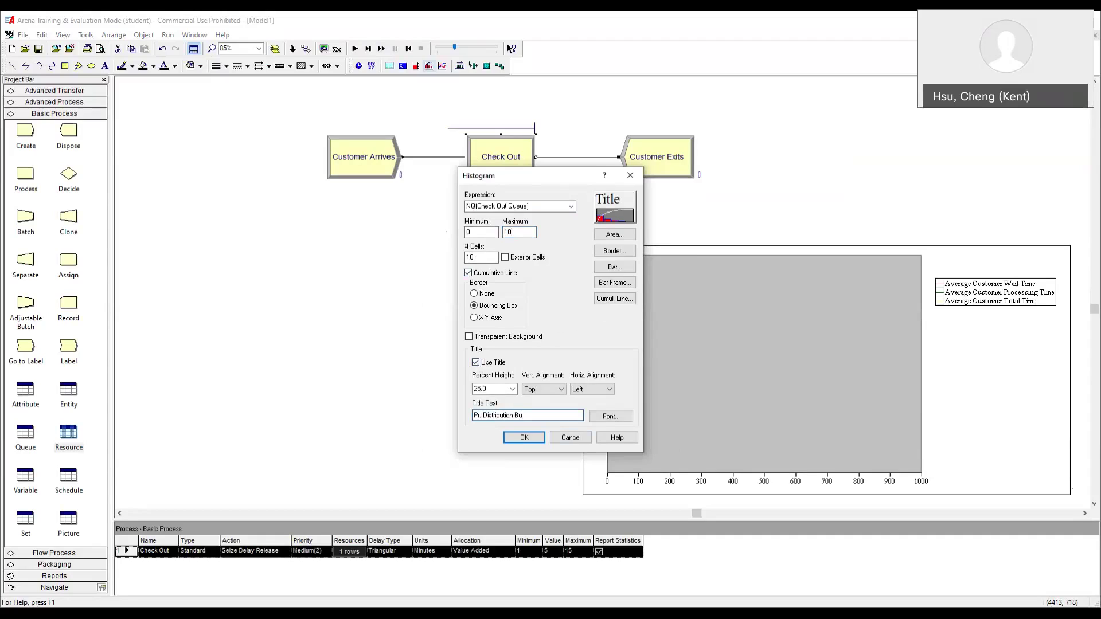
pyautogui.write('mbers in Q')
pyautogui.click(524, 439)
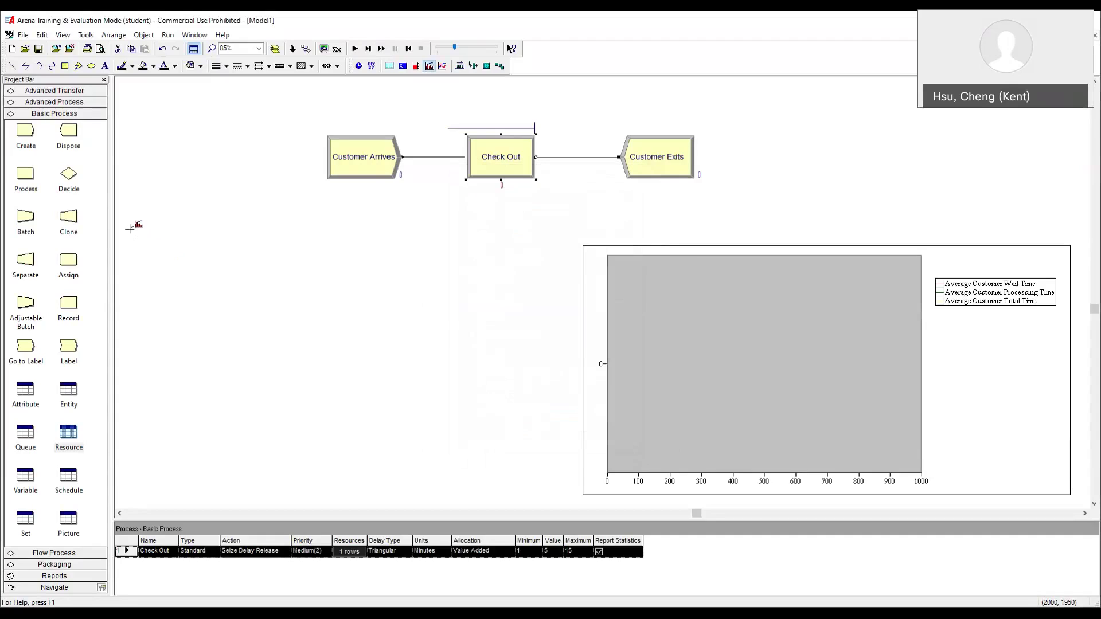
# - Place the histogram below the flowchart and fast-forward the run, declining the results report
pyautogui.moveTo(132, 227); pyautogui.dragTo(577, 496)
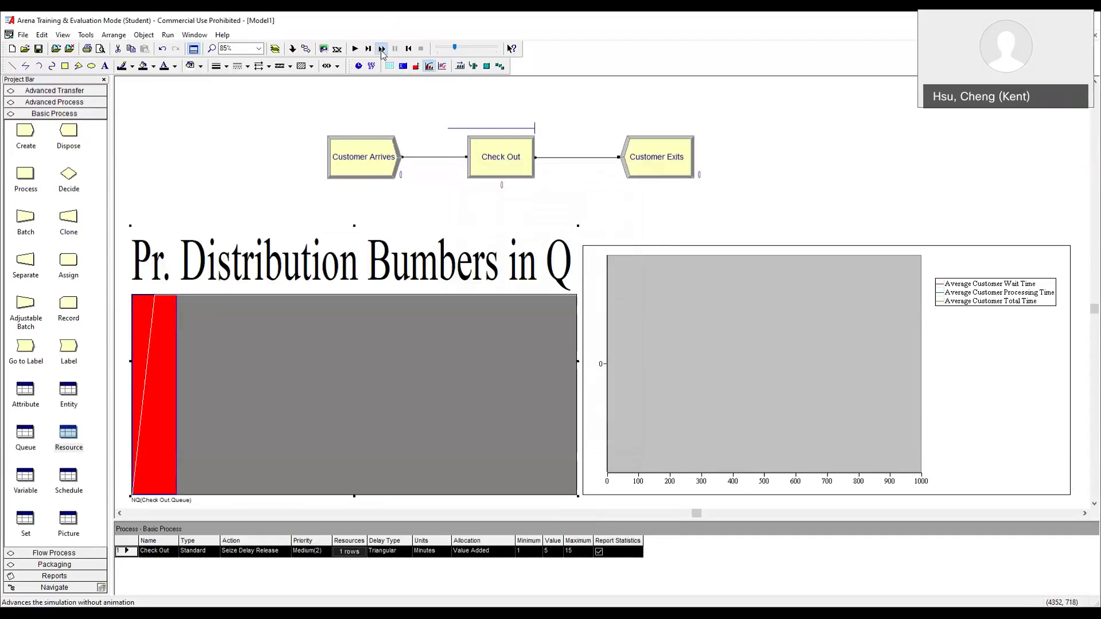
pyautogui.click(382, 49)
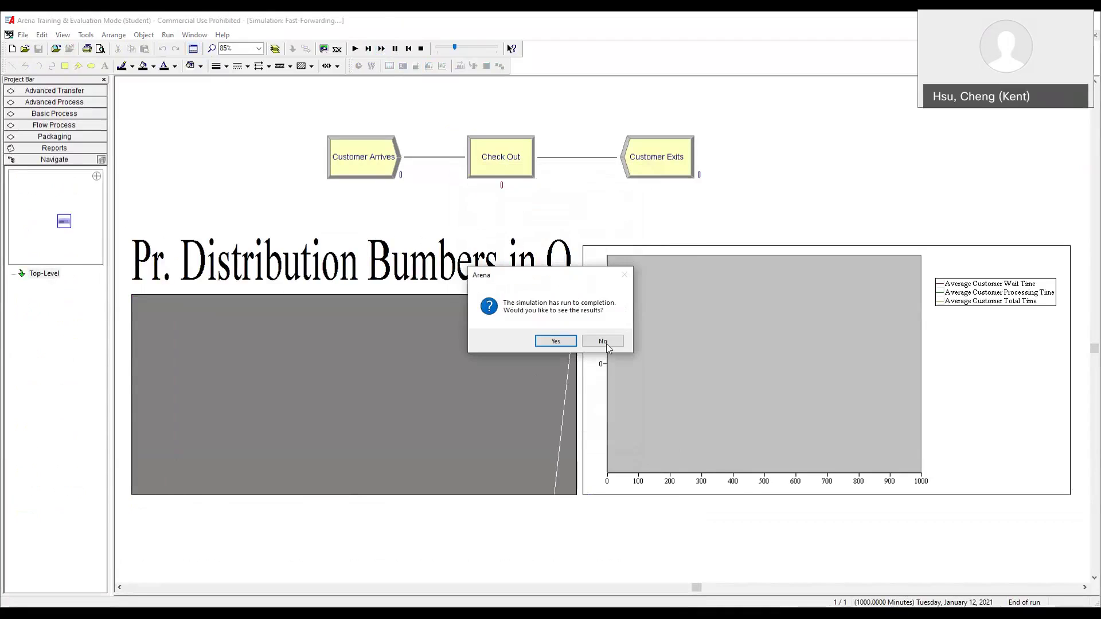
pyautogui.click(605, 344)
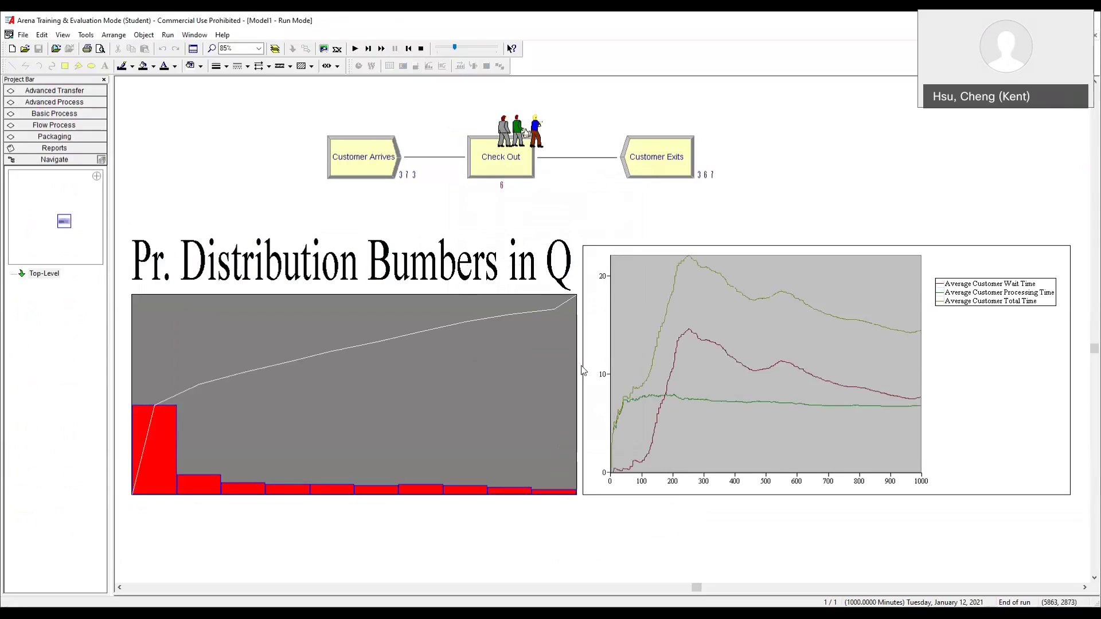
pyautogui.moveTo(150, 420)
# - End the run, shift Customer Exits right, and drop a Decide module between Check Out and Customer Exits
pyautogui.click(421, 50)
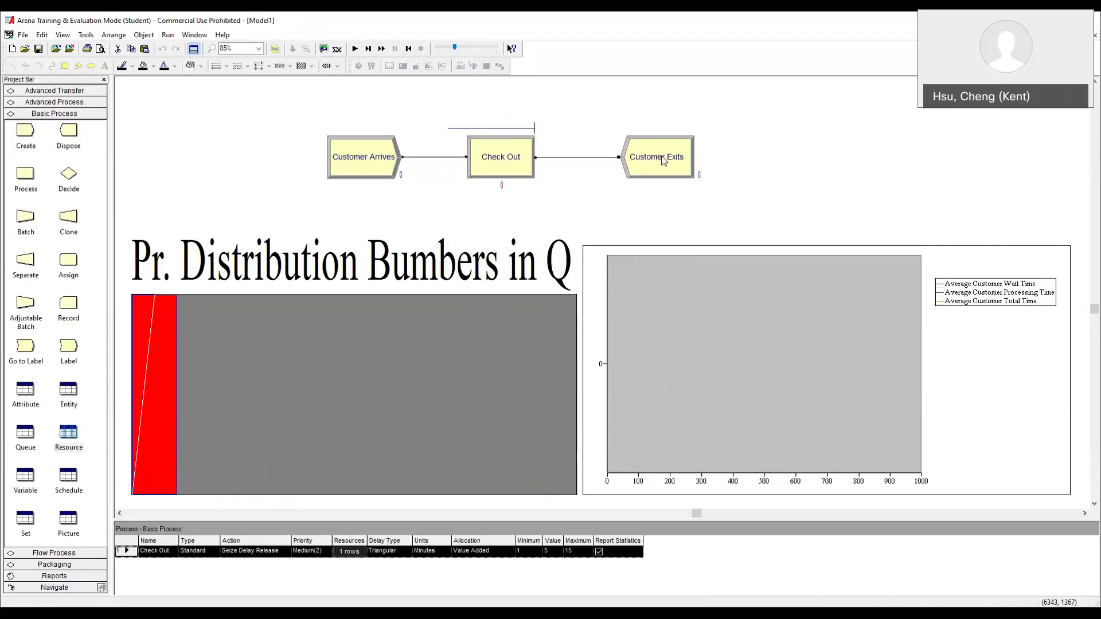
pyautogui.moveTo(663, 160); pyautogui.dragTo(991, 156)
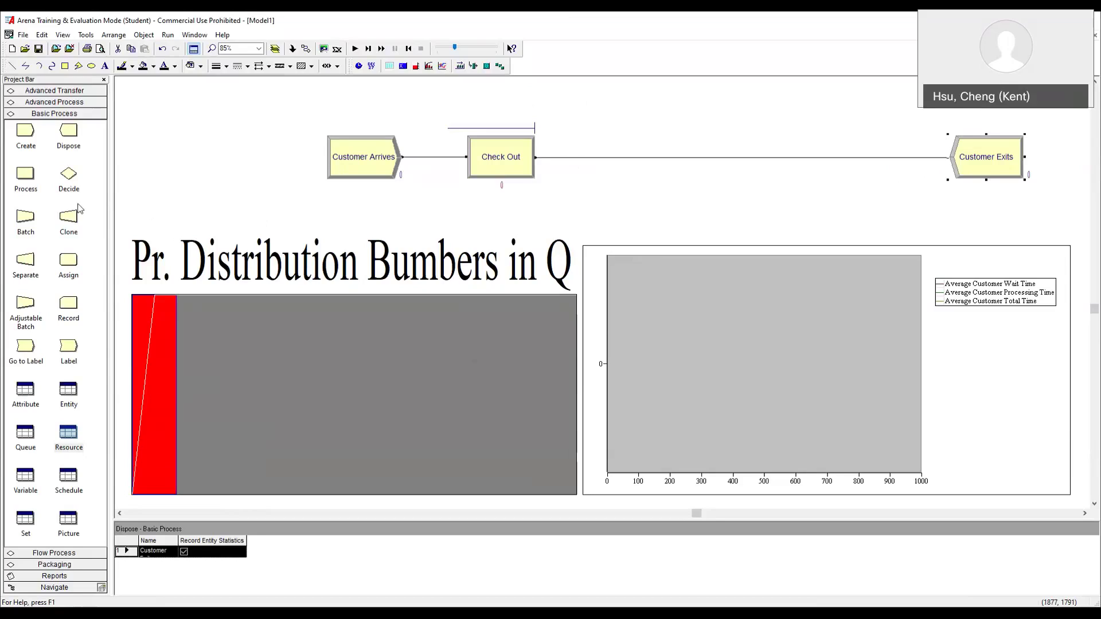
pyautogui.moveTo(70, 174); pyautogui.dragTo(661, 161)
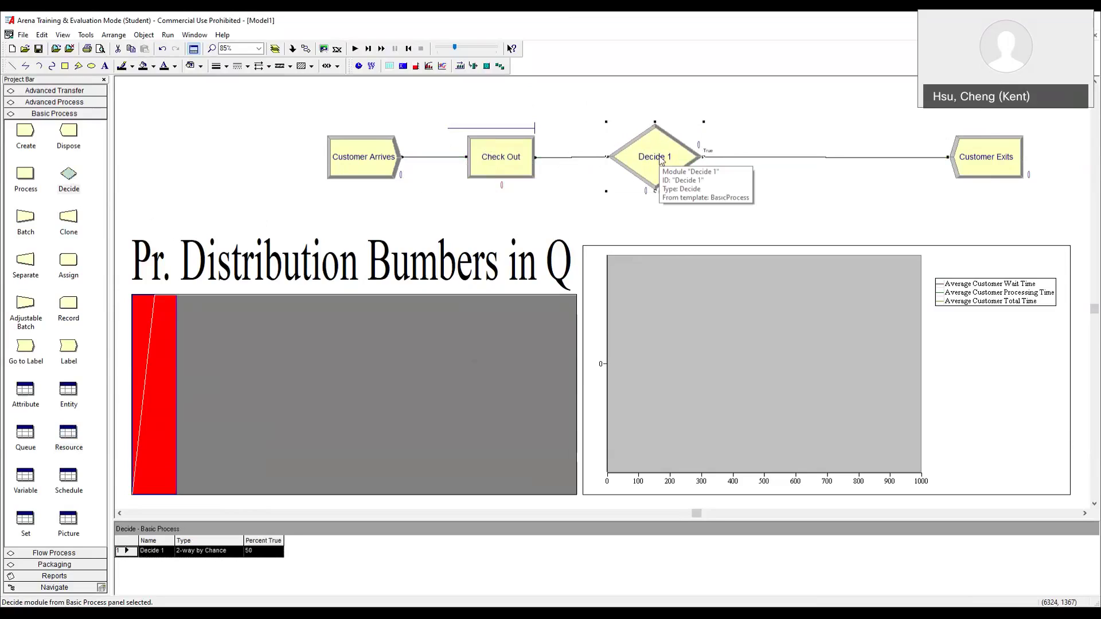
# - Name the Decide module 'Did Not Wait', with type 2-way by Condition and If set to Expression
pyautogui.doubleClick(612, 158)
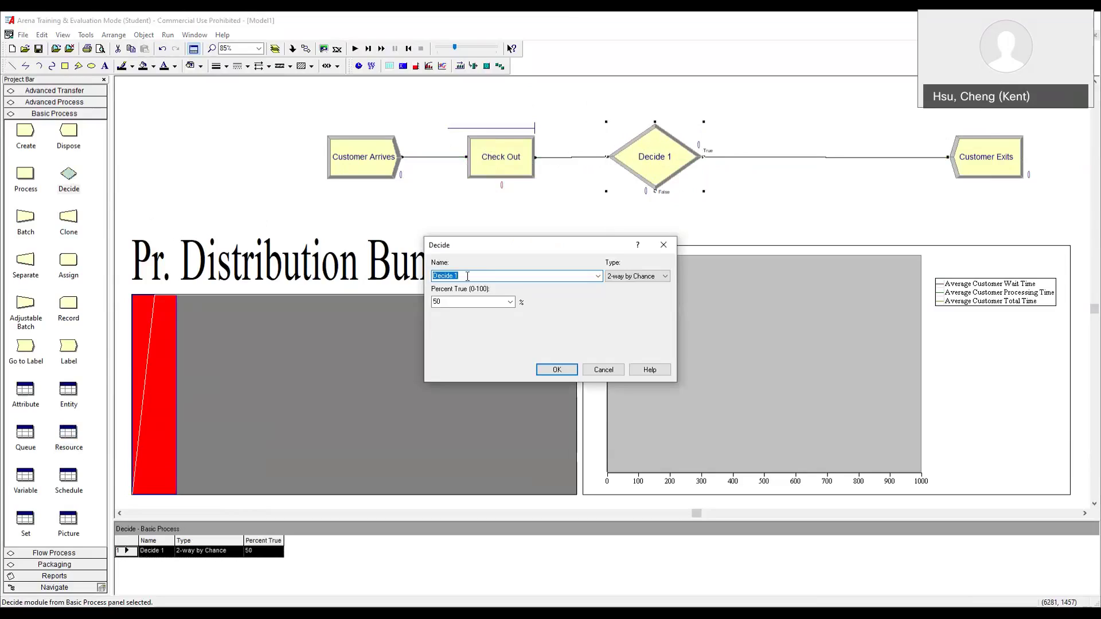
pyautogui.write('Did Not Wait')
pyautogui.click(665, 276)
pyautogui.click(667, 277)
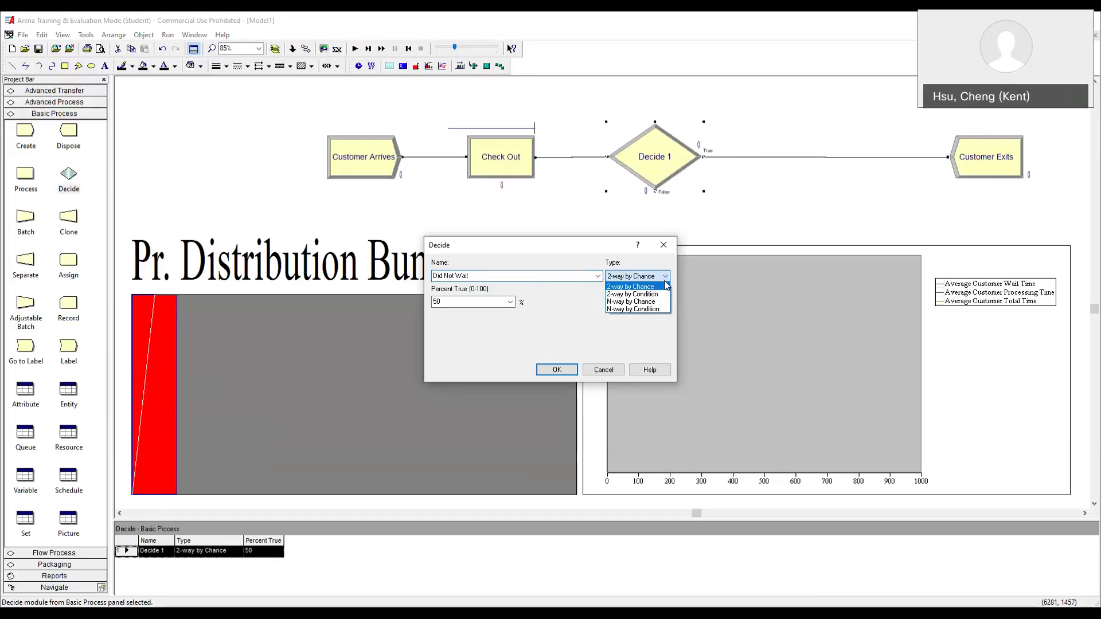
pyautogui.click(652, 294)
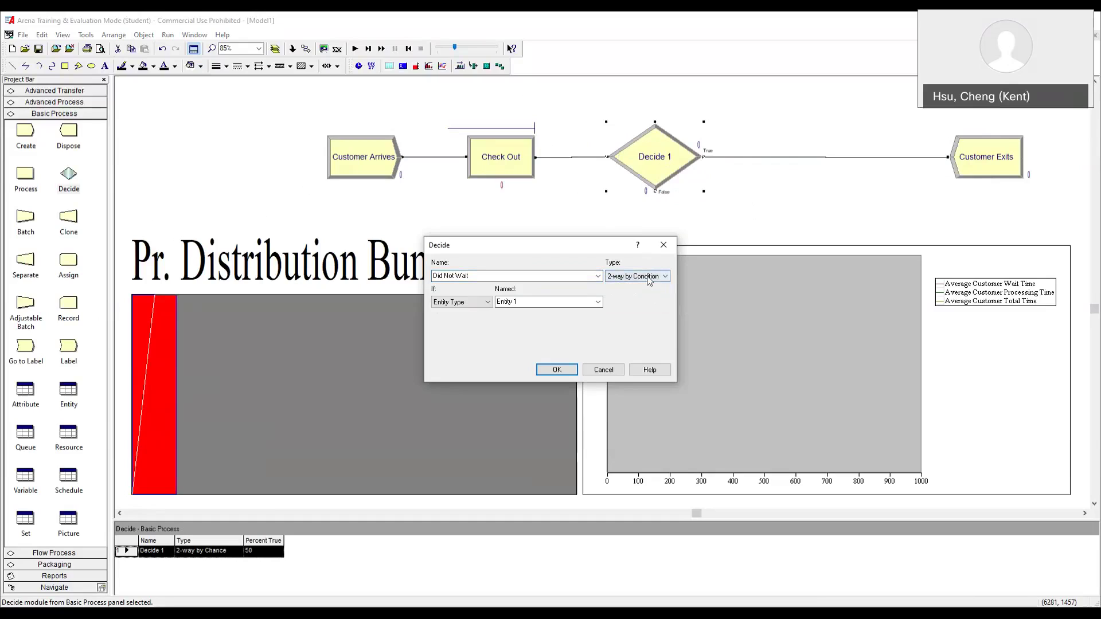
pyautogui.click(487, 301)
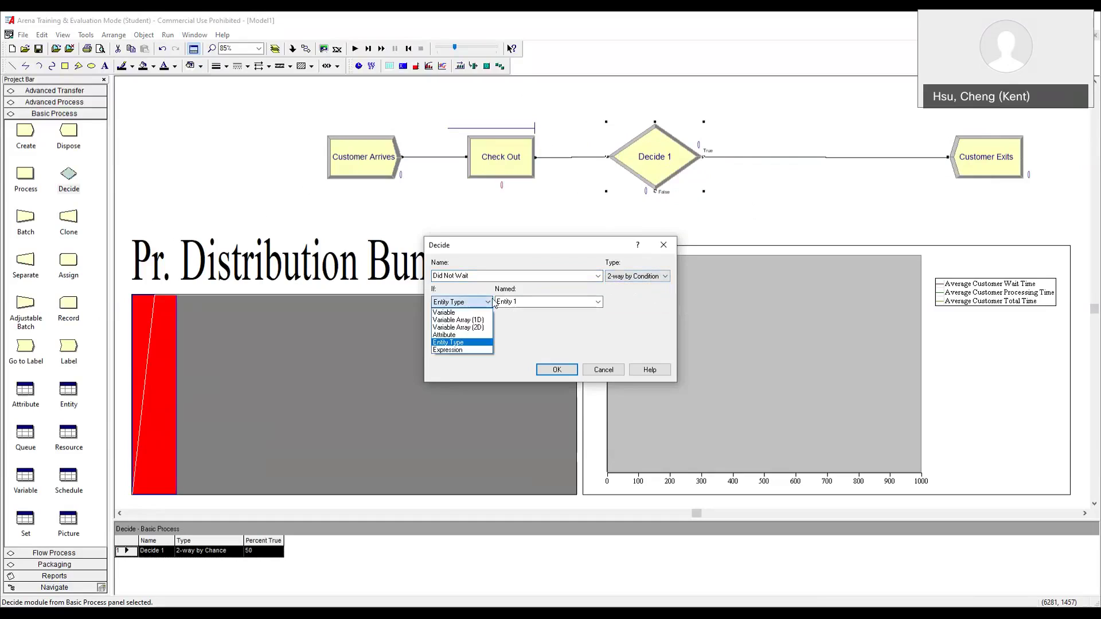
pyautogui.click(459, 350)
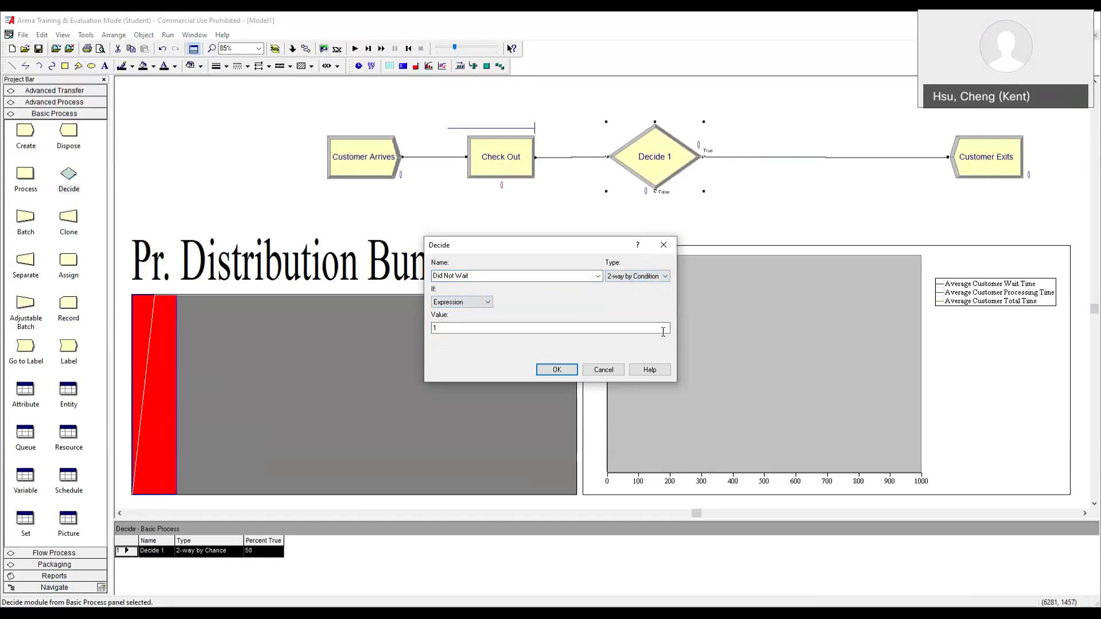
# - Build the condition Entity.WaitTime <= 0 for Did Not Wait and apply the module settings
pyautogui.rightClick(661, 328)
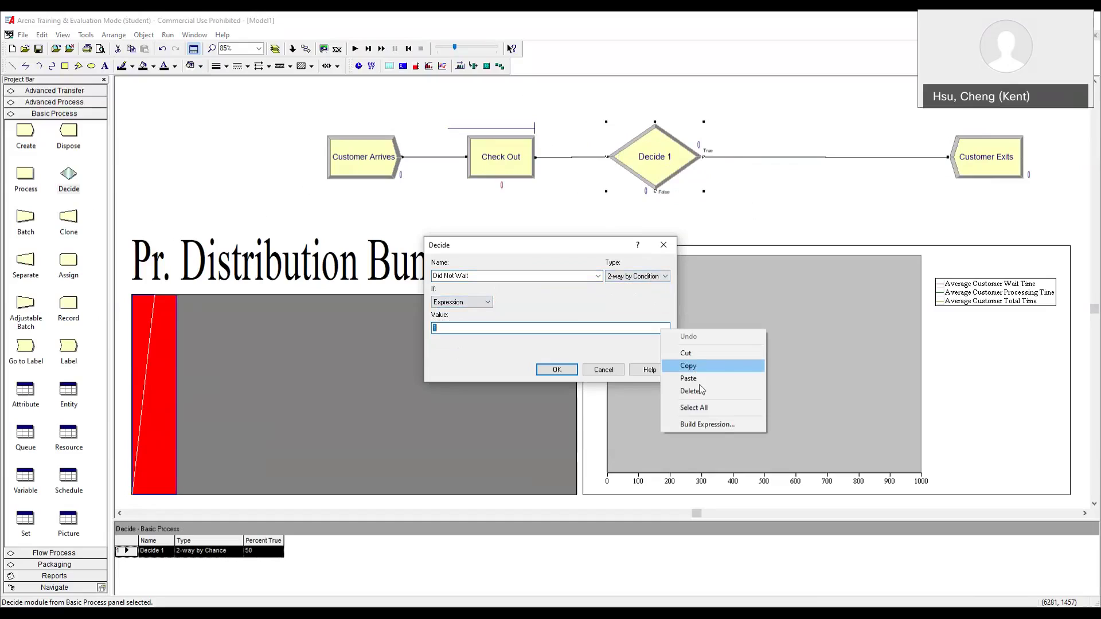
pyautogui.click(707, 425)
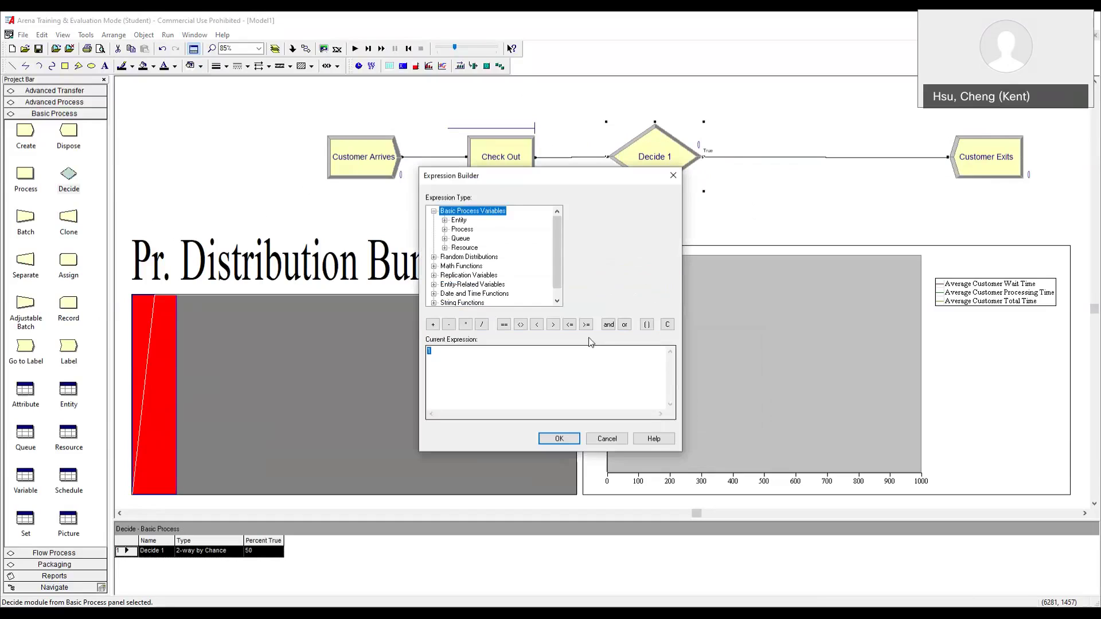
pyautogui.click(477, 285)
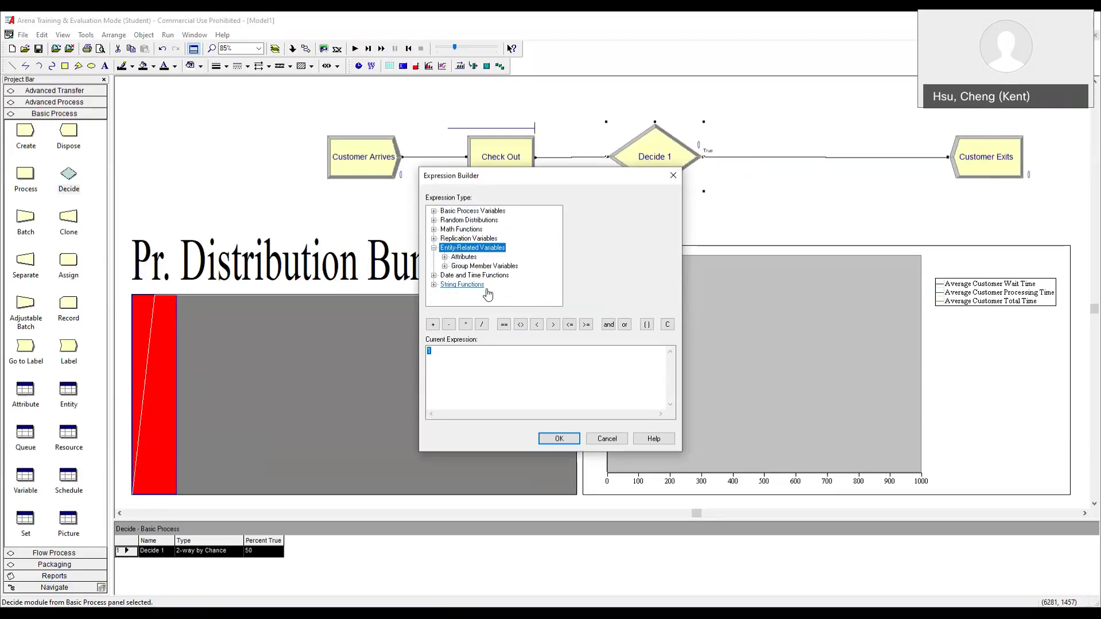
pyautogui.click(470, 258)
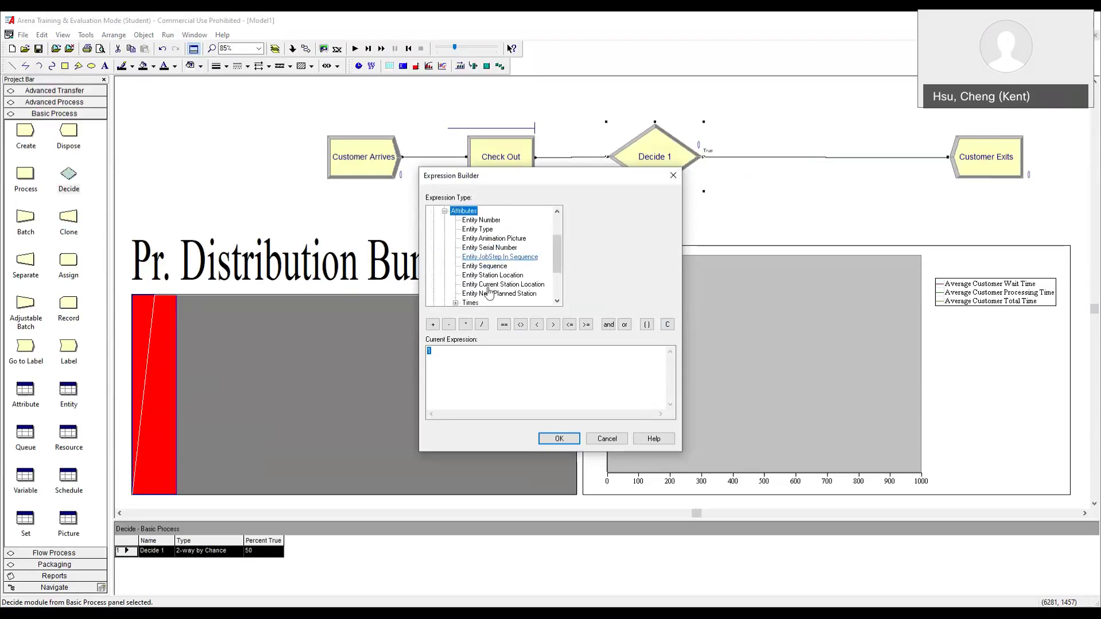
pyautogui.click(471, 304)
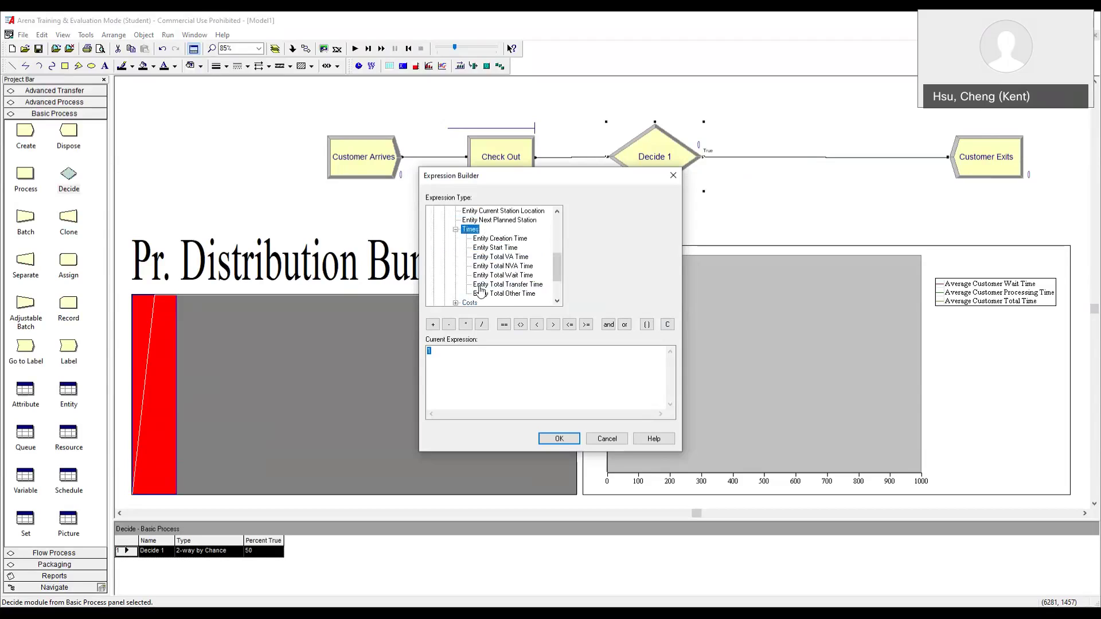
pyautogui.click(517, 279)
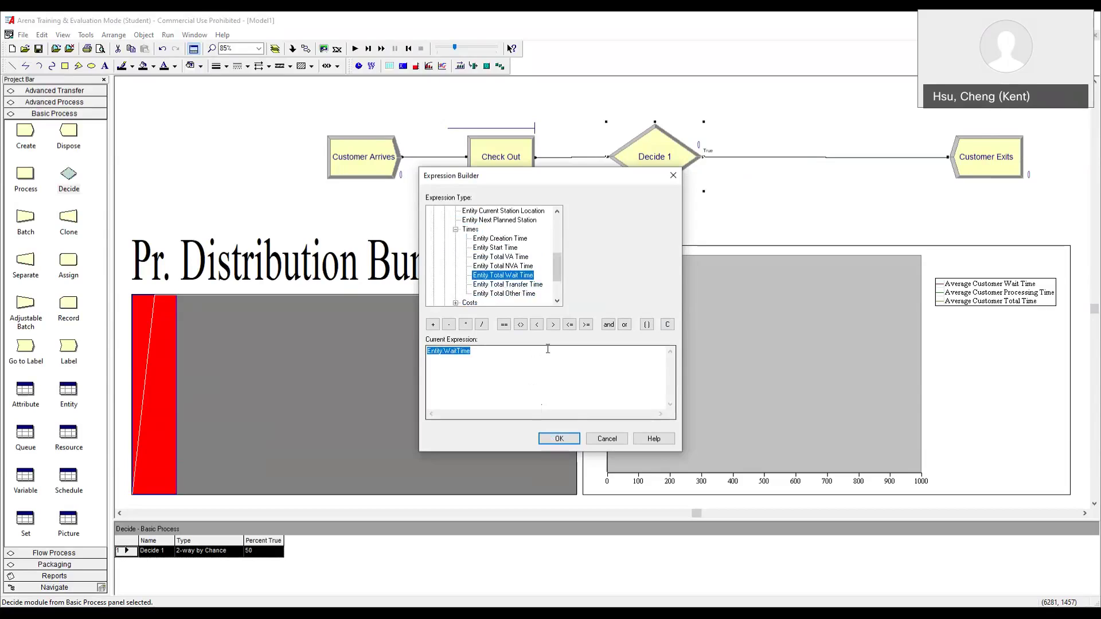
pyautogui.click(570, 325)
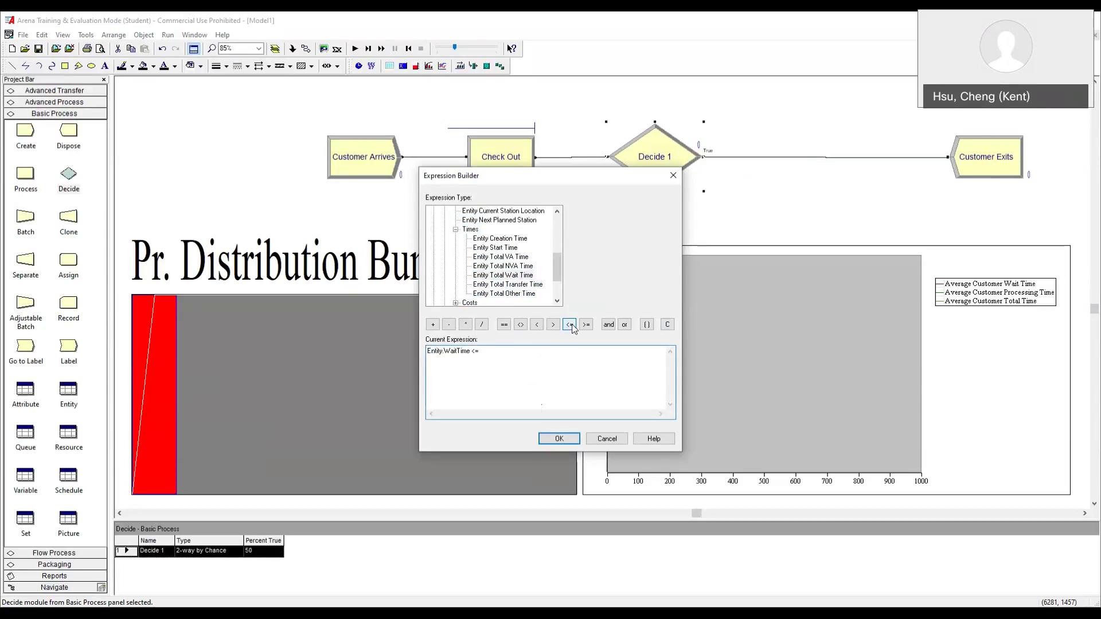
pyautogui.write('0')
pyautogui.click(559, 439)
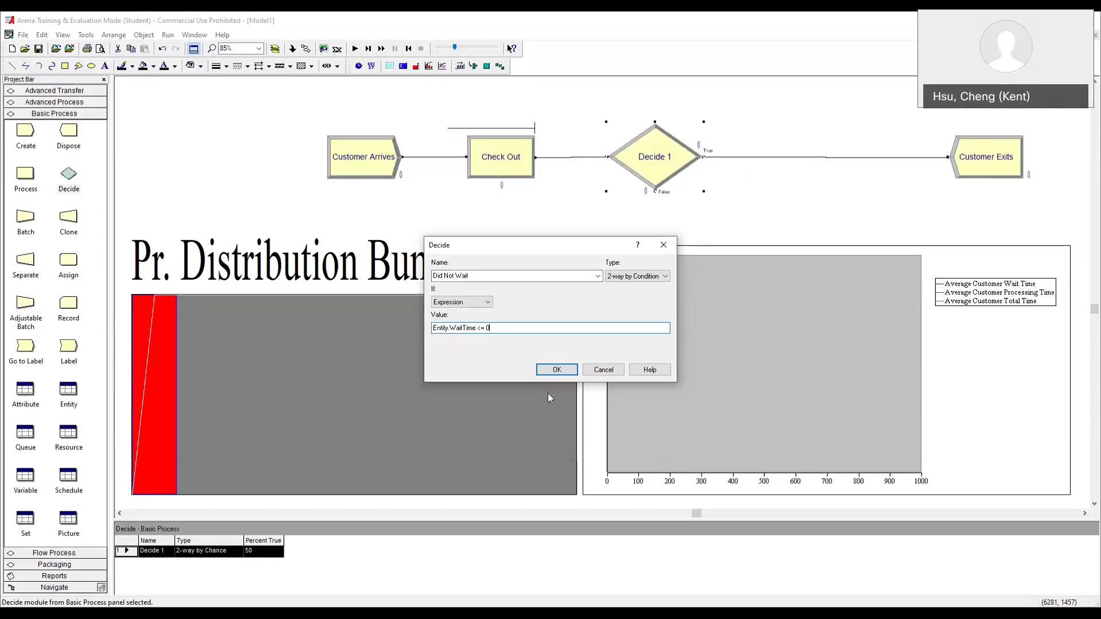
pyautogui.click(551, 370)
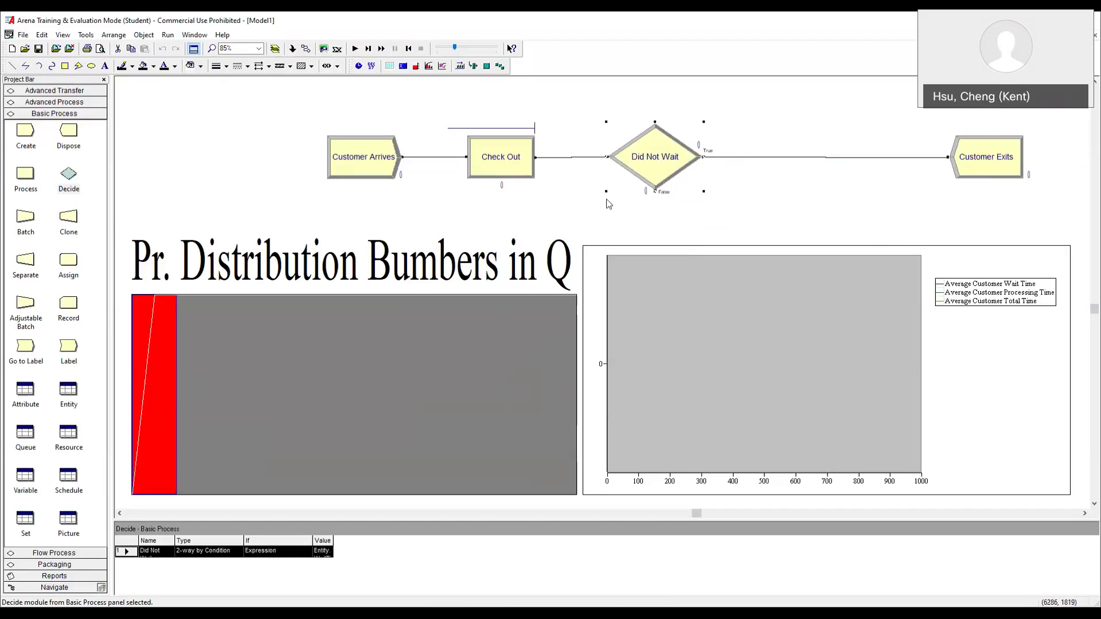
# - Connect the Did Not Wait False exit to Customer Exits
pyautogui.click(308, 53)
pyautogui.click(656, 192)
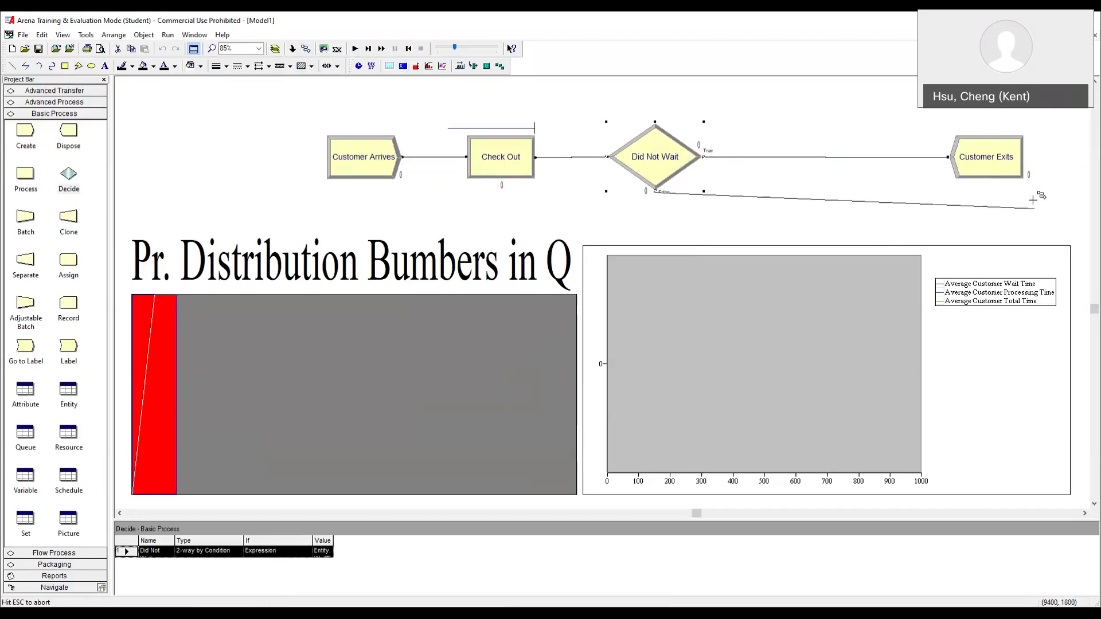
pyautogui.click(948, 157)
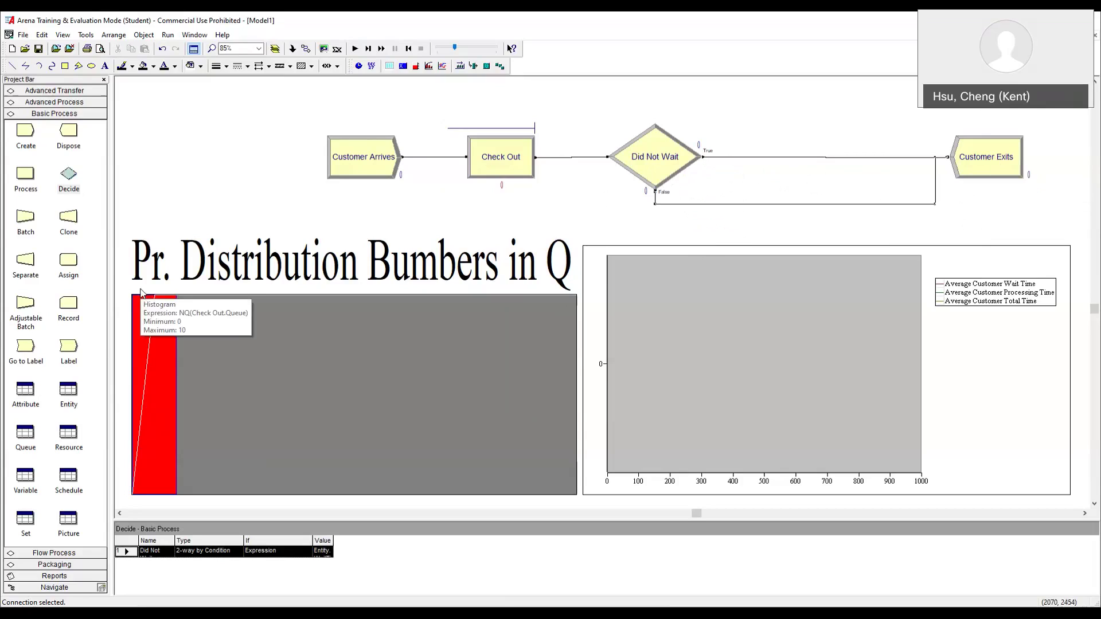
# - Insert a Record module after Did Not Wait and rename it 'Record Number Not Waited'
pyautogui.moveTo(68, 303)
pyautogui.mouseDown()
pyautogui.moveTo(349, 278)
pyautogui.moveTo(796, 142)
pyautogui.moveTo(796, 156)
pyautogui.mouseUp()
pyautogui.doubleClick(817, 172)
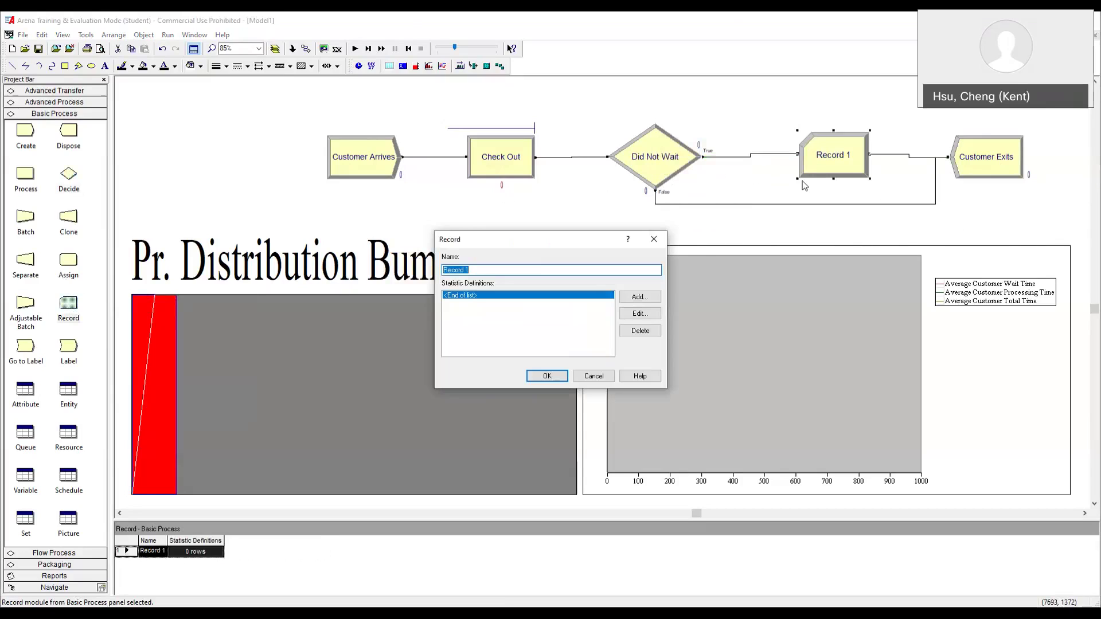
pyautogui.click(472, 268)
pyautogui.press('BackSpace')
pyautogui.write('Number Not Waited')
# - Add a Count statistic of value 1 with counter name 'Counter Number Not Waited'
pyautogui.click(646, 304)
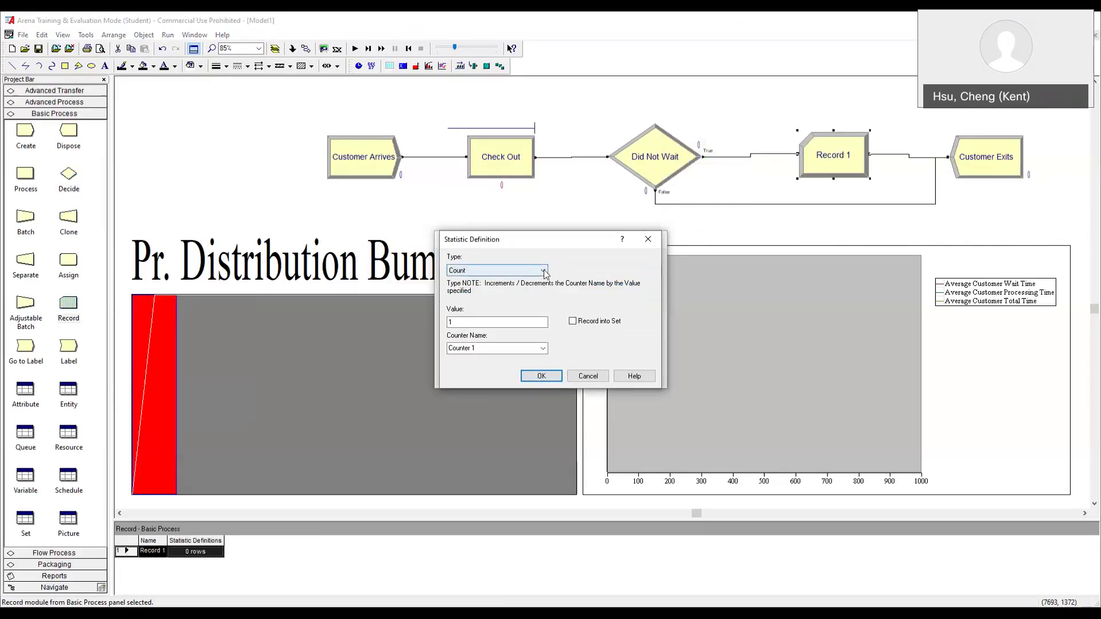
pyautogui.click(543, 270)
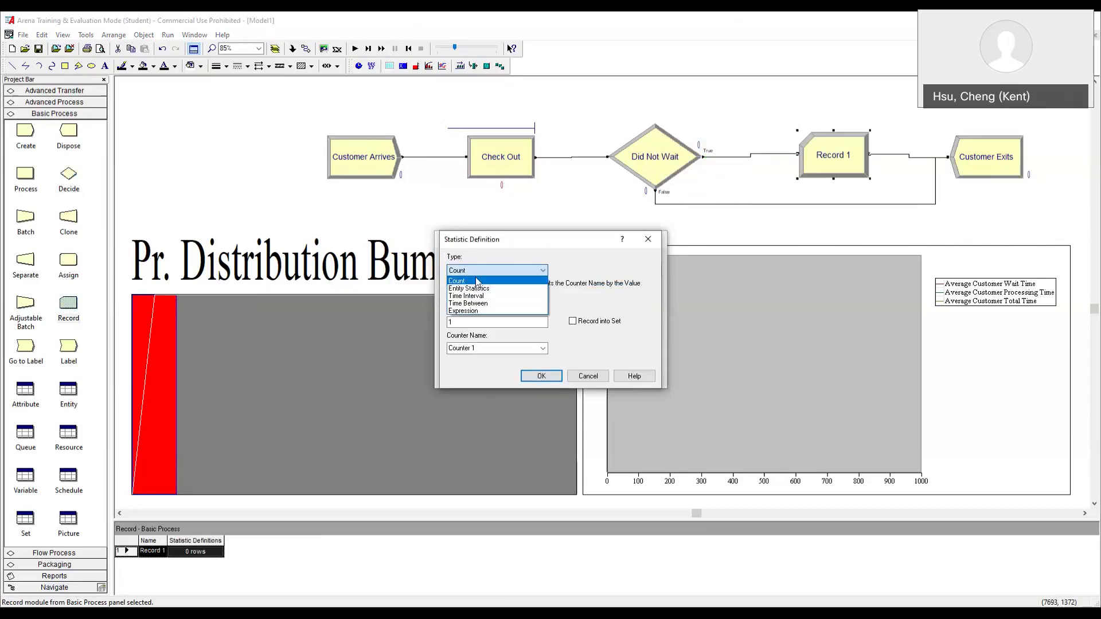
pyautogui.click(475, 279)
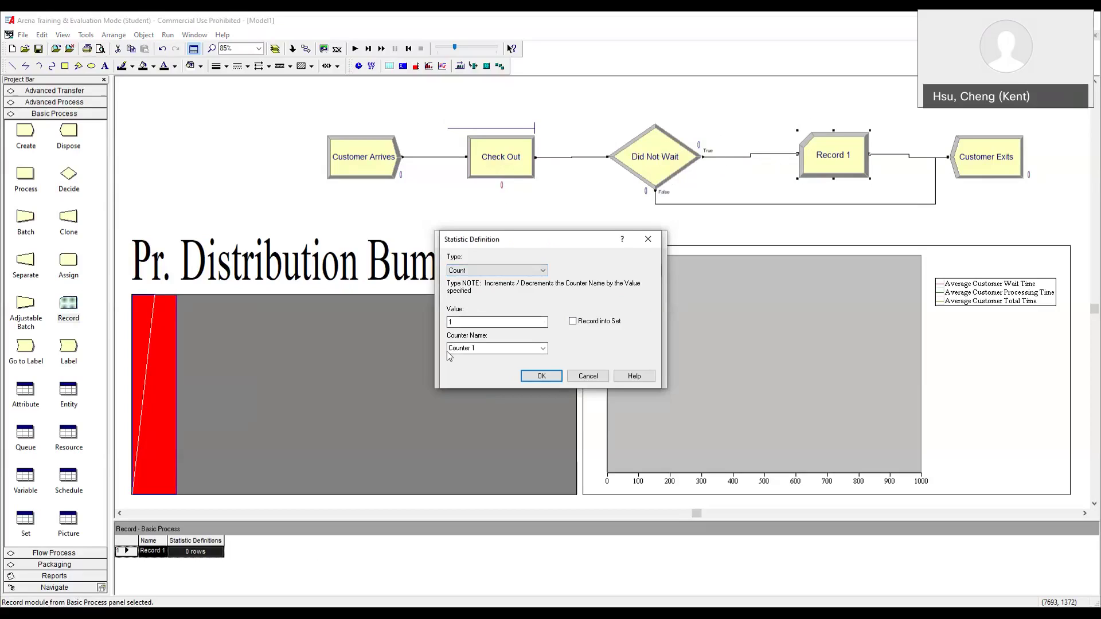
pyautogui.click(474, 348)
pyautogui.write('1')
pyautogui.doubleClick(477, 348)
pyautogui.click(480, 347)
pyautogui.write('Number')
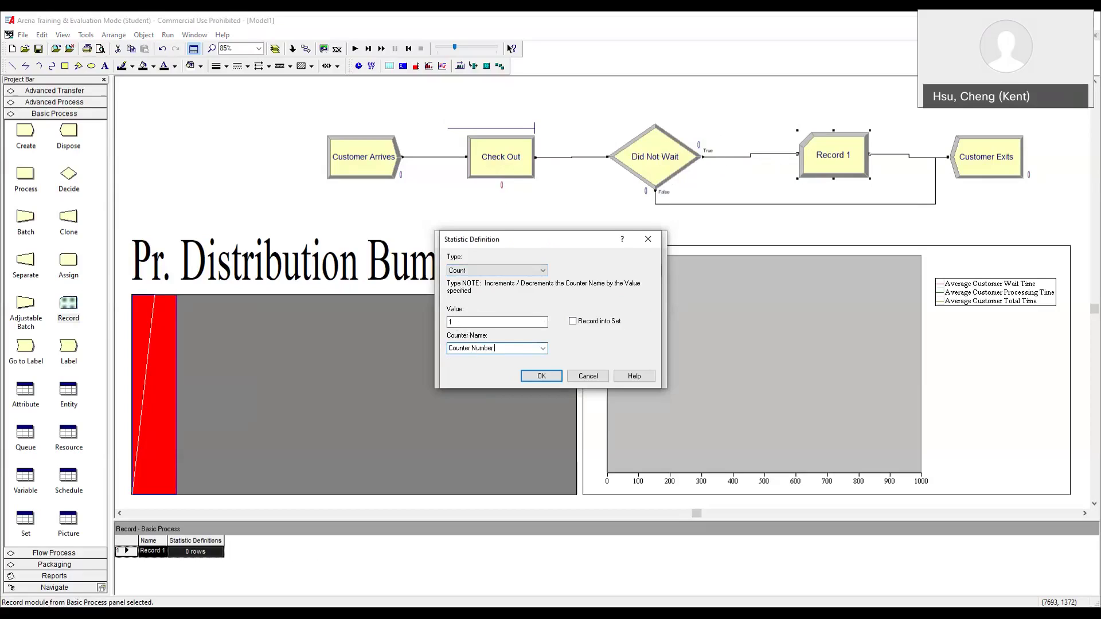
pyautogui.write(' Not Waited')
pyautogui.click(538, 380)
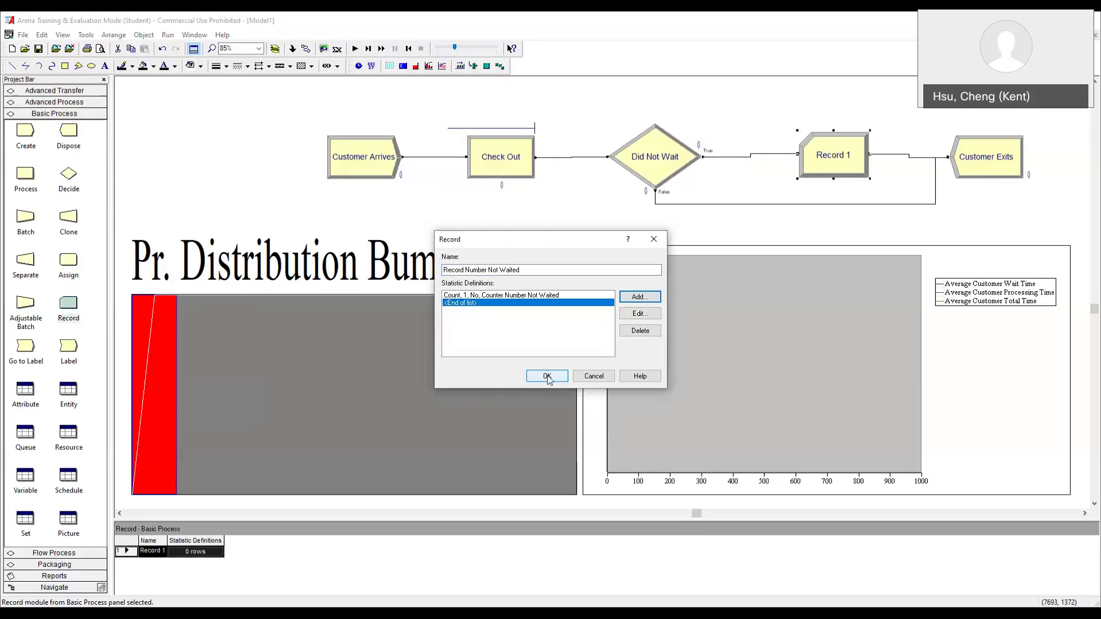
pyautogui.click(546, 376)
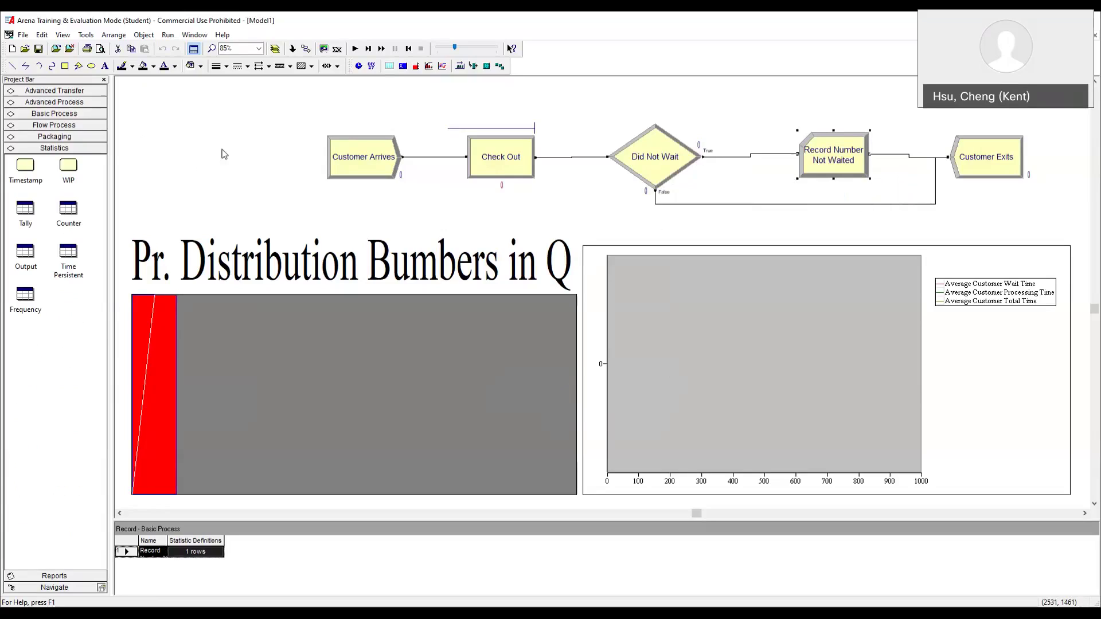
# - Create a variable display with the expression NC(Counter Number Not Waited)
pyautogui.click(403, 66)
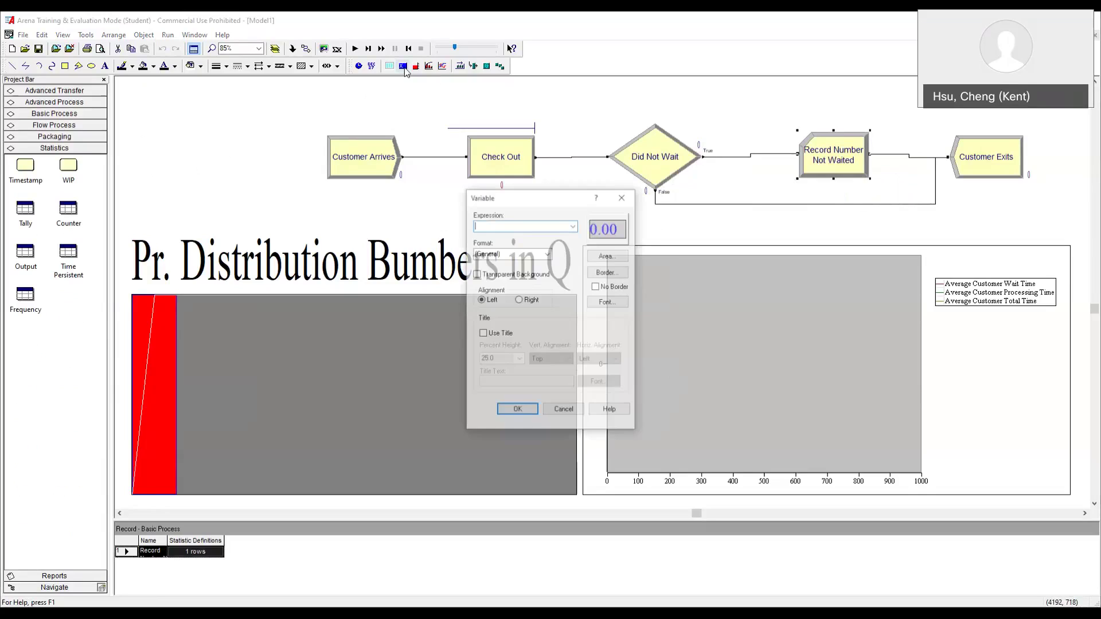
pyautogui.click(573, 226)
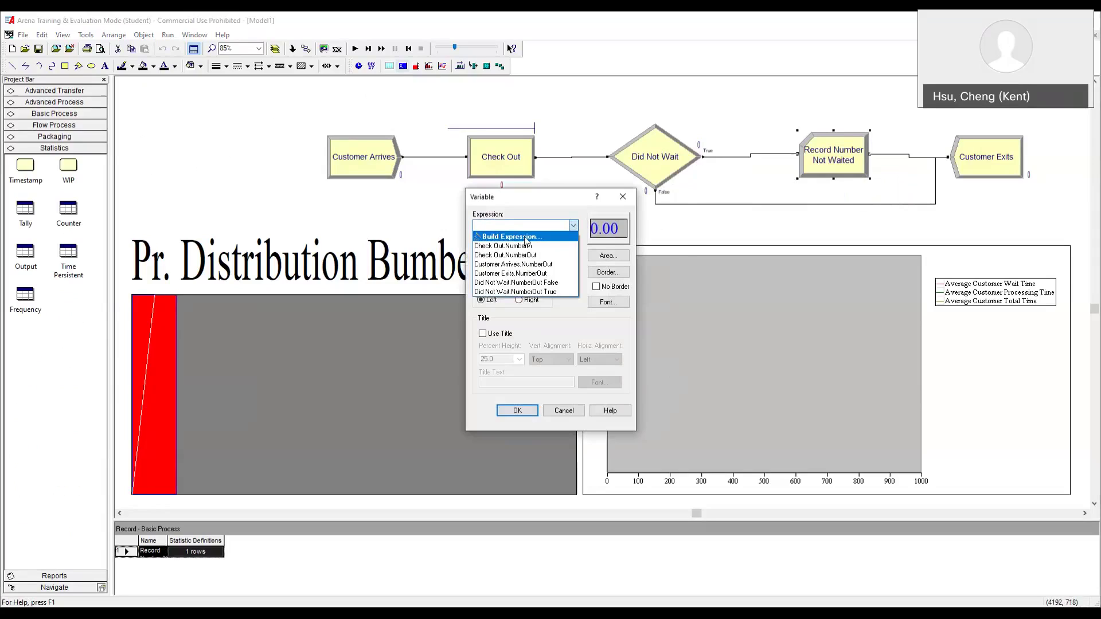
pyautogui.click(526, 237)
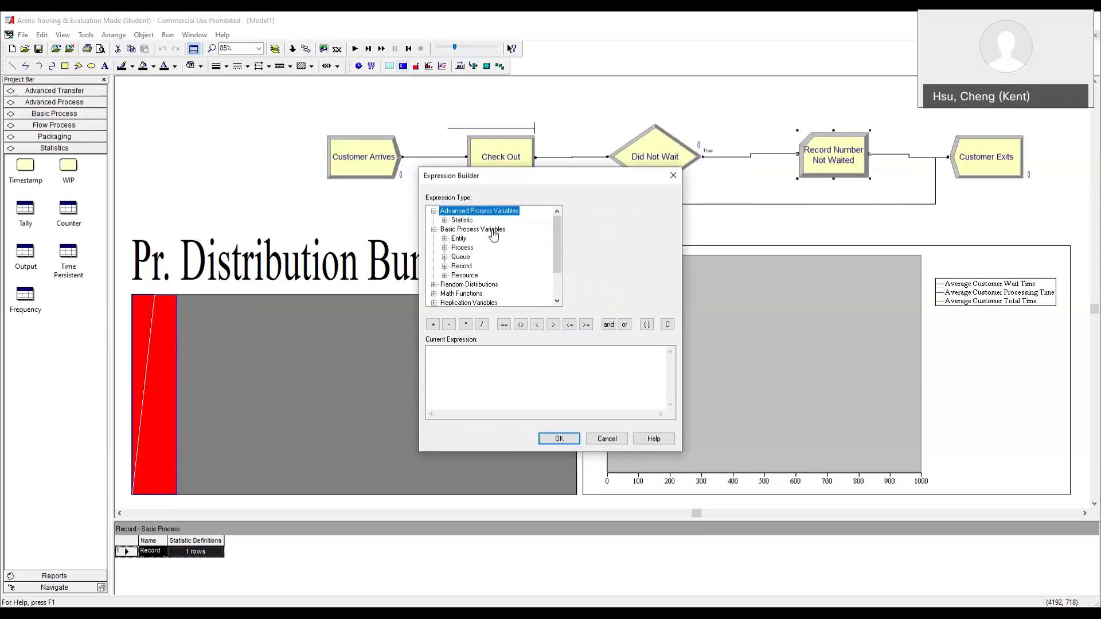
pyautogui.click(468, 267)
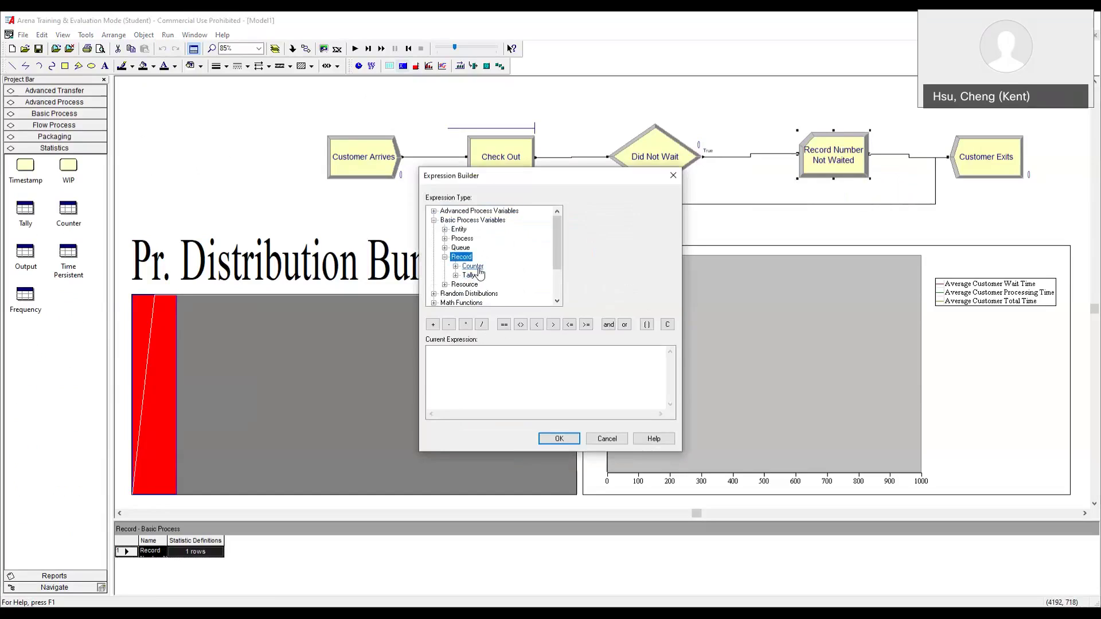
pyautogui.click(476, 267)
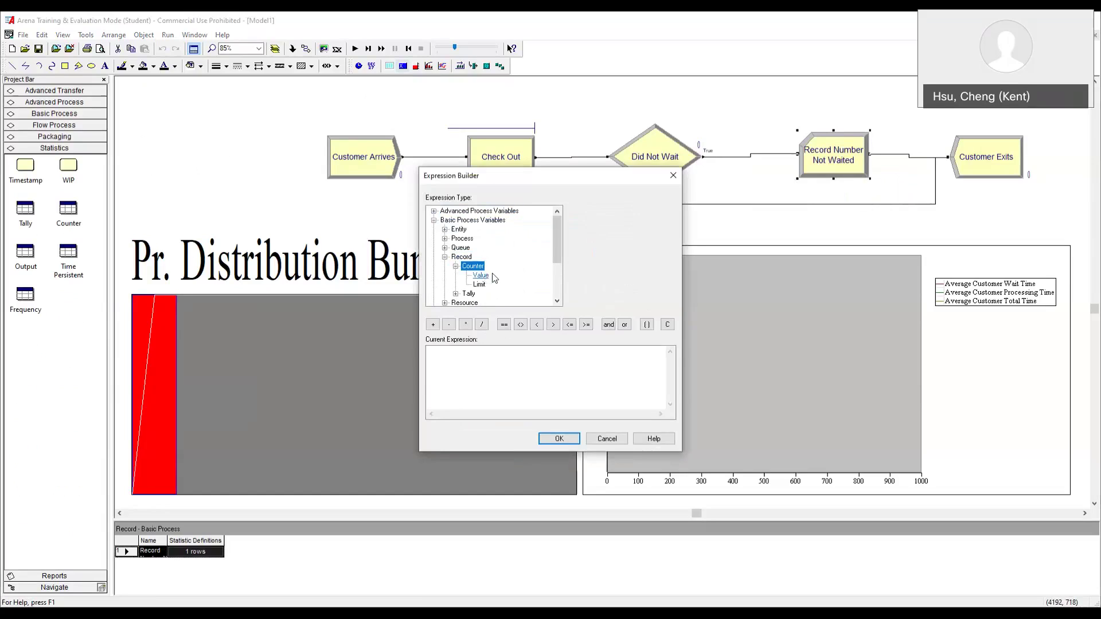
pyautogui.click(482, 276)
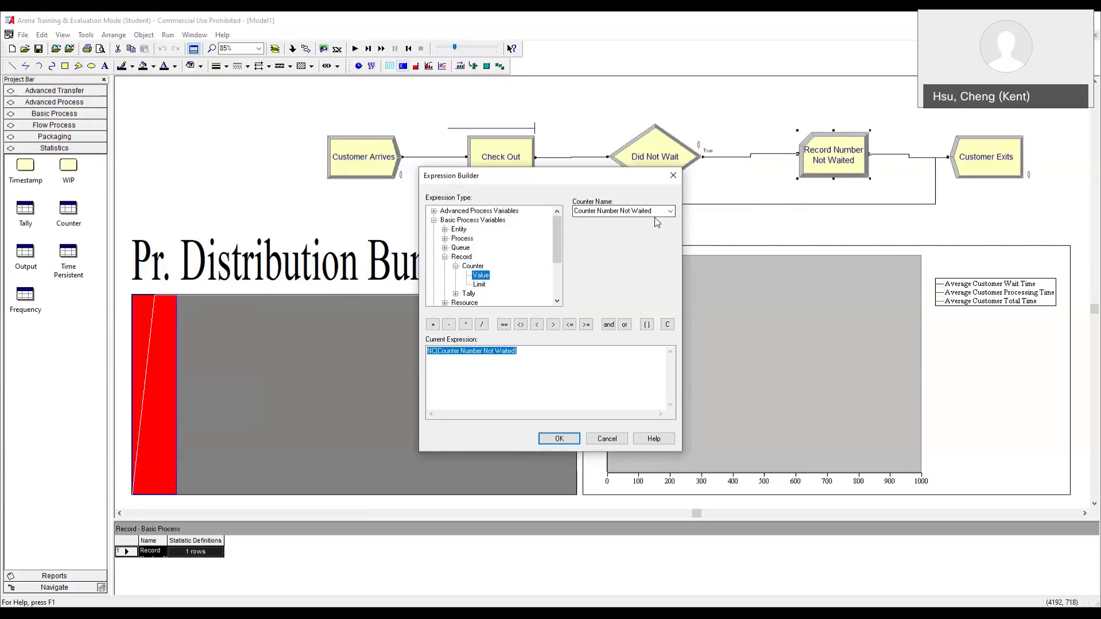
pyautogui.click(559, 439)
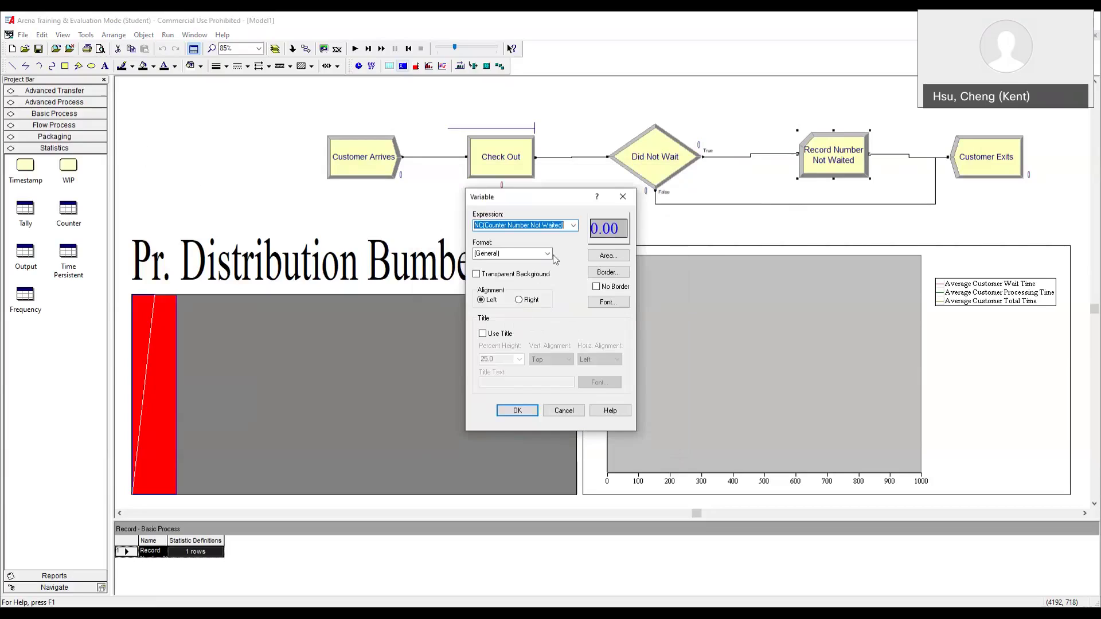
# - Give the display format * and the title 'Number Customers Not Waited'
pyautogui.click(548, 254)
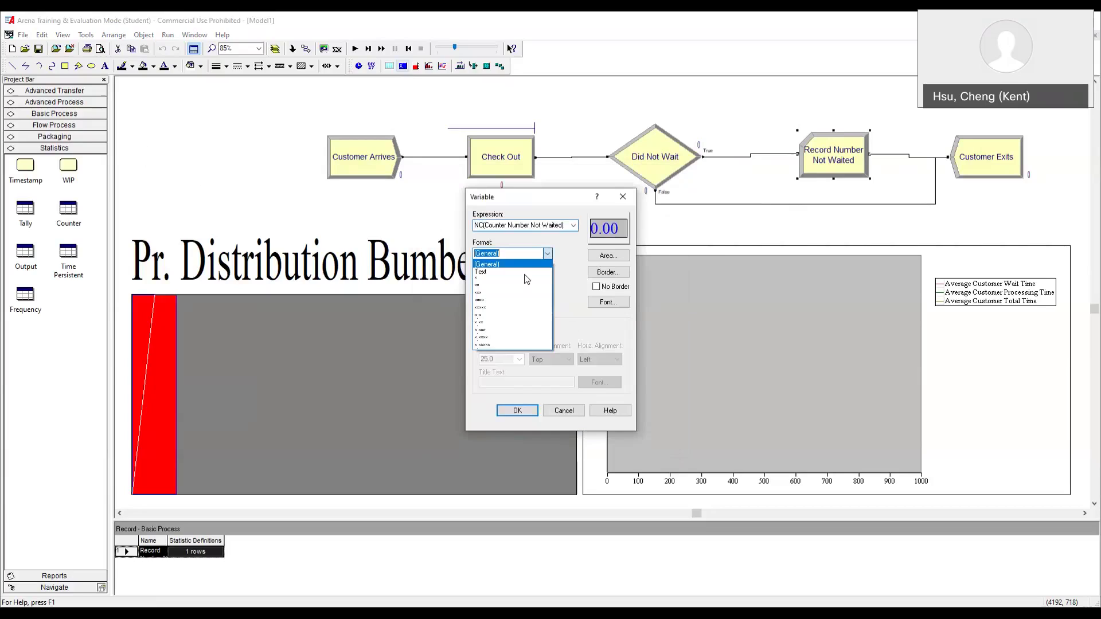
pyautogui.click(480, 280)
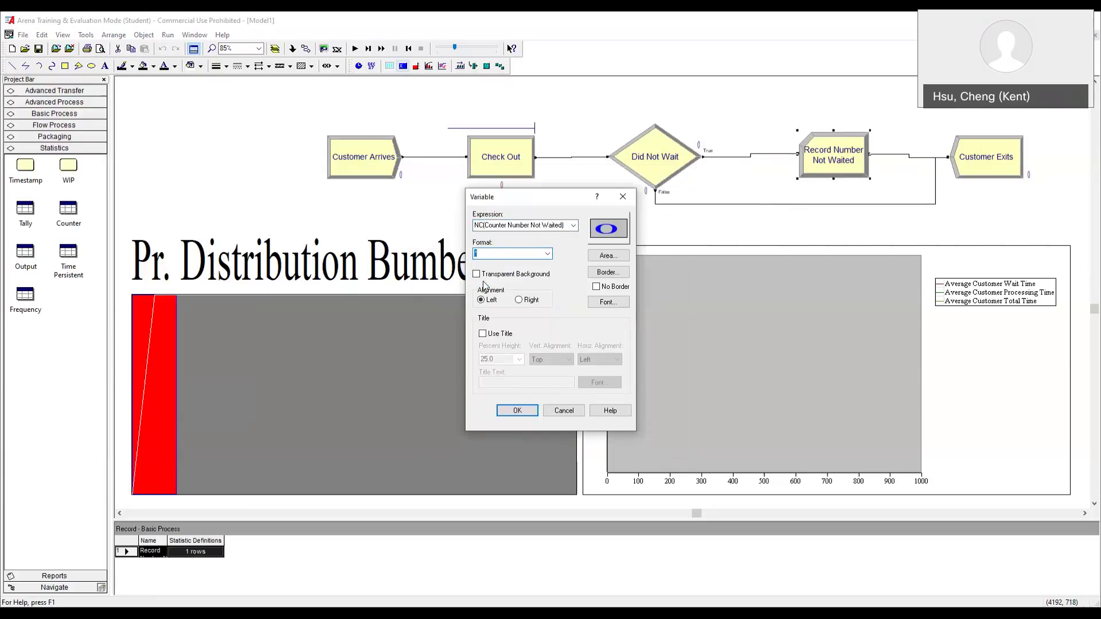
pyautogui.click(483, 333)
pyautogui.click(484, 383)
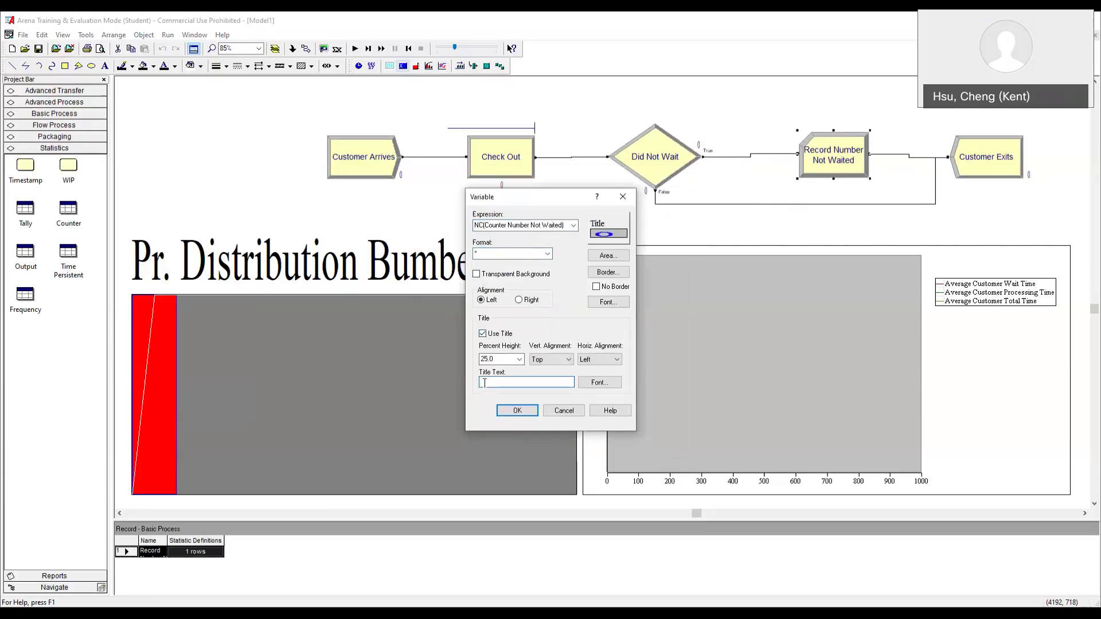
pyautogui.write('Number')
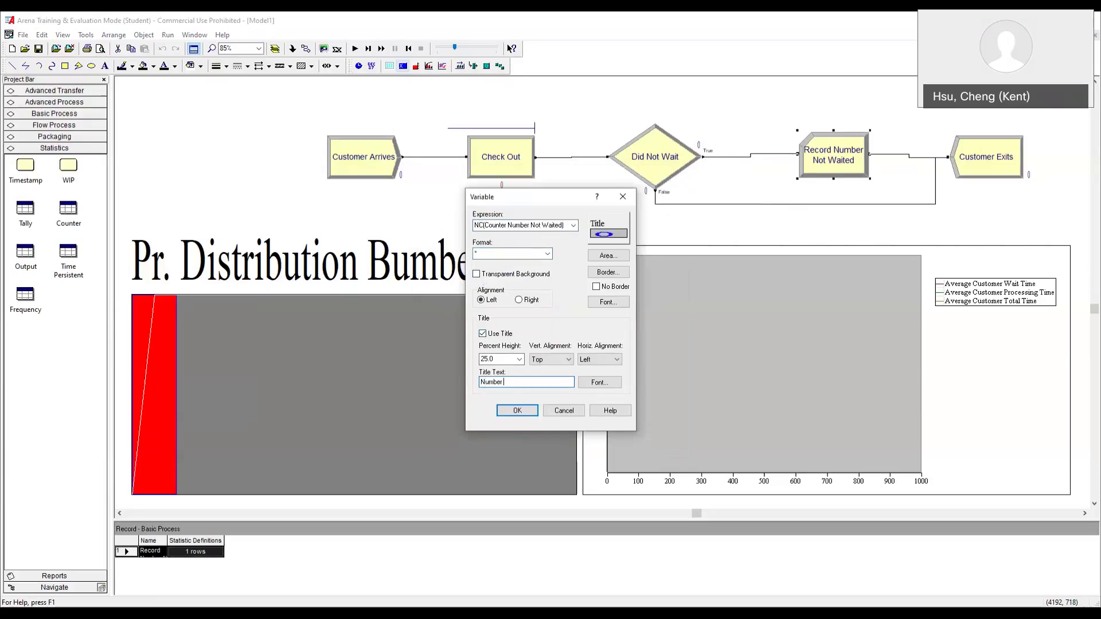
pyautogui.write(' Customer')
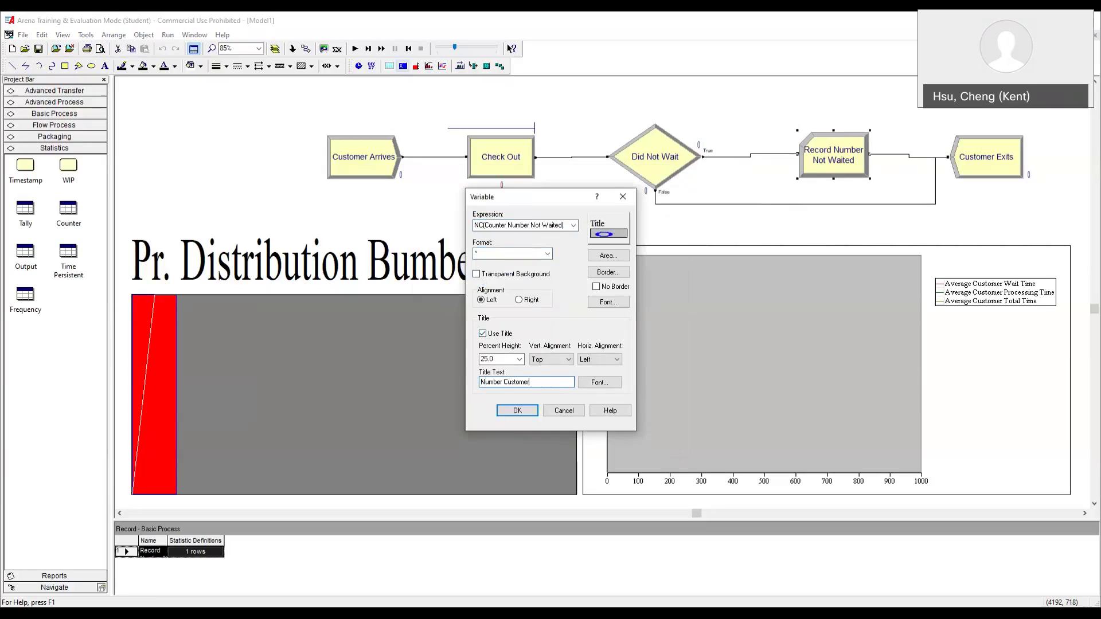
pyautogui.write('s Not Waited')
pyautogui.click(510, 411)
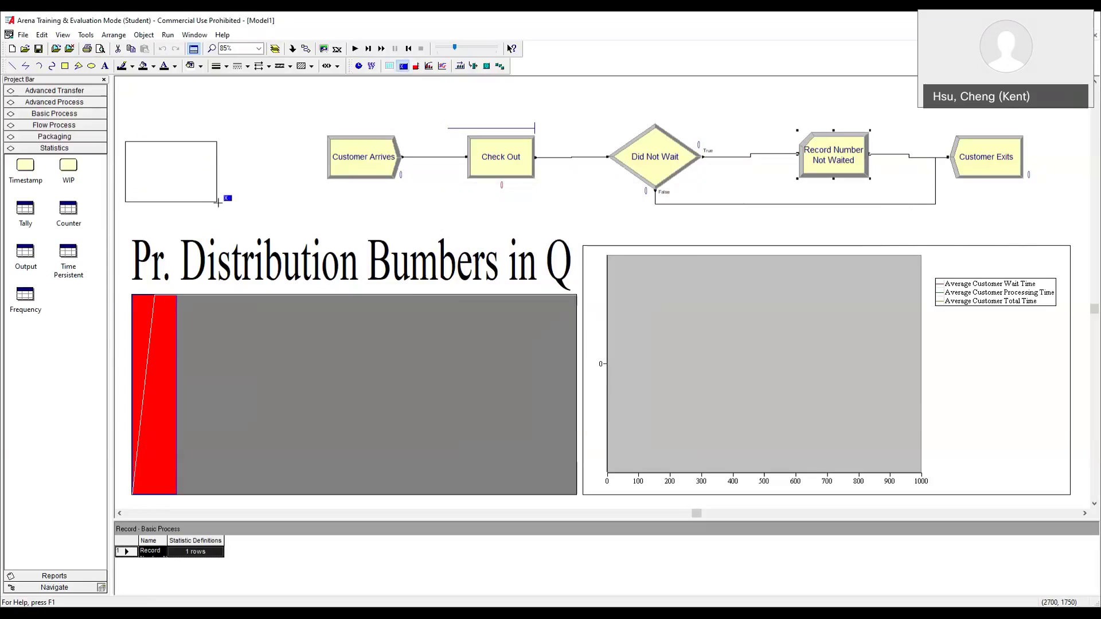
# - Place the Not Waited display and start a second display showing EntitiesOut(Customer)
pyautogui.click(218, 205)
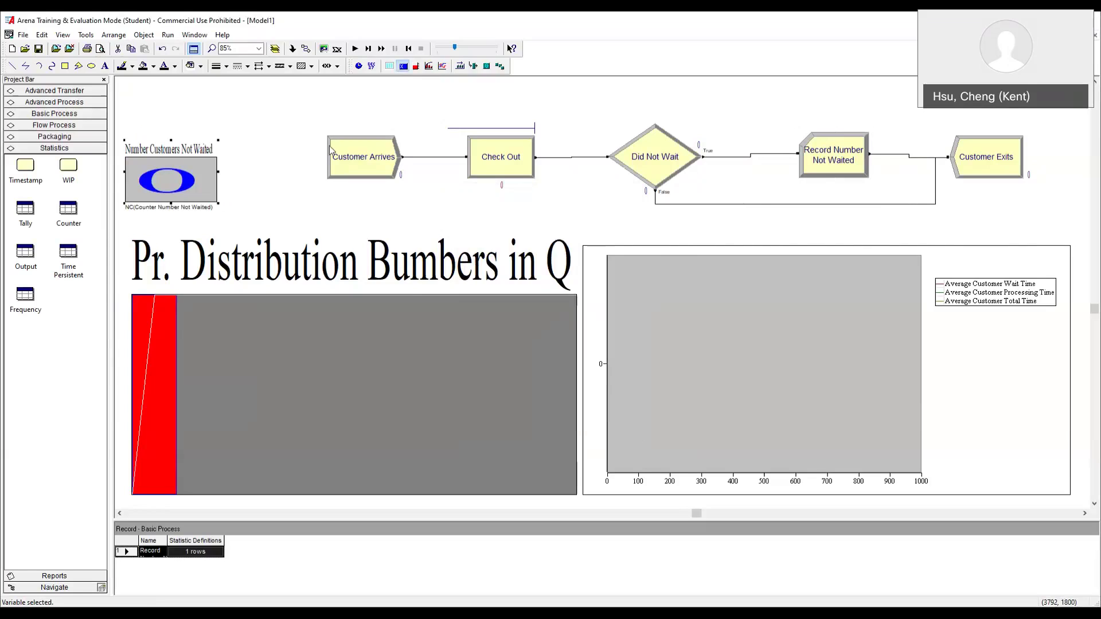
pyautogui.click(405, 66)
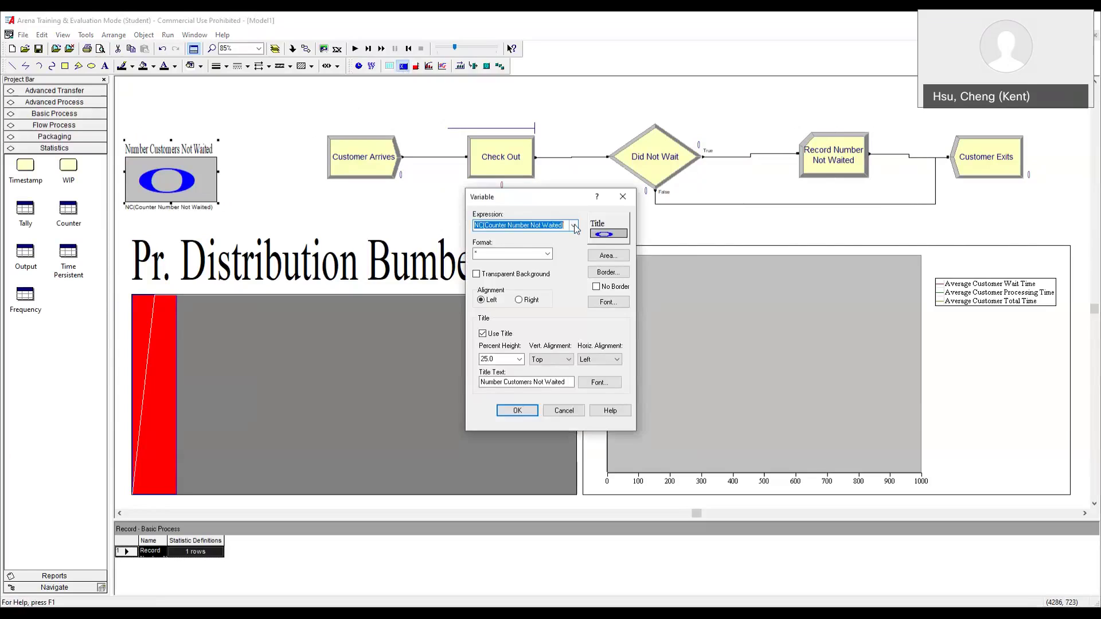
pyautogui.click(573, 226)
pyautogui.click(528, 237)
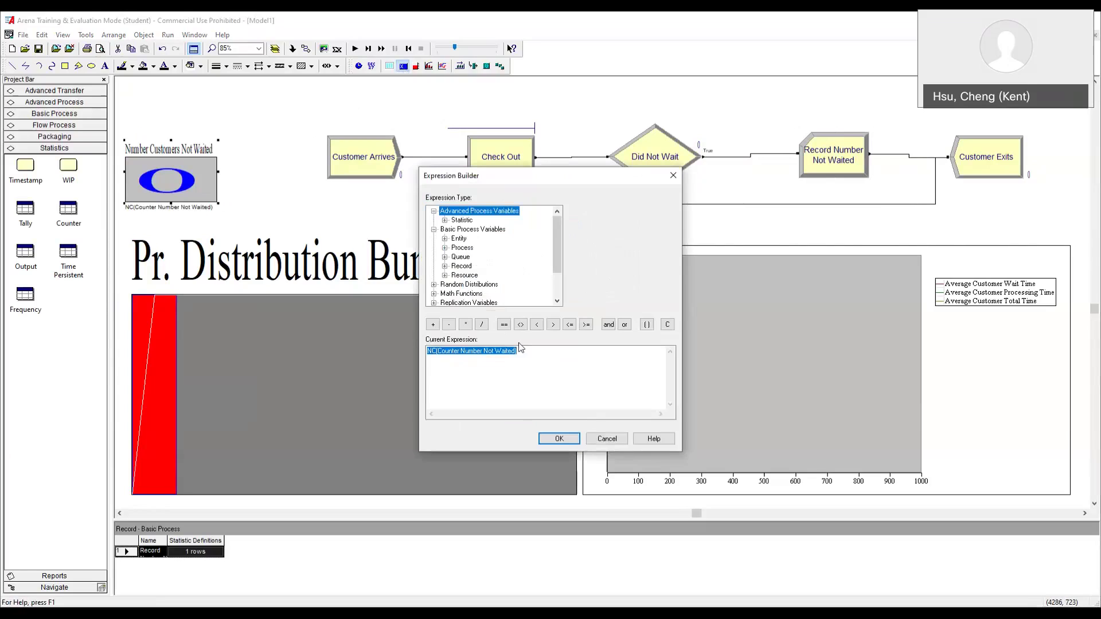
pyautogui.click(462, 242)
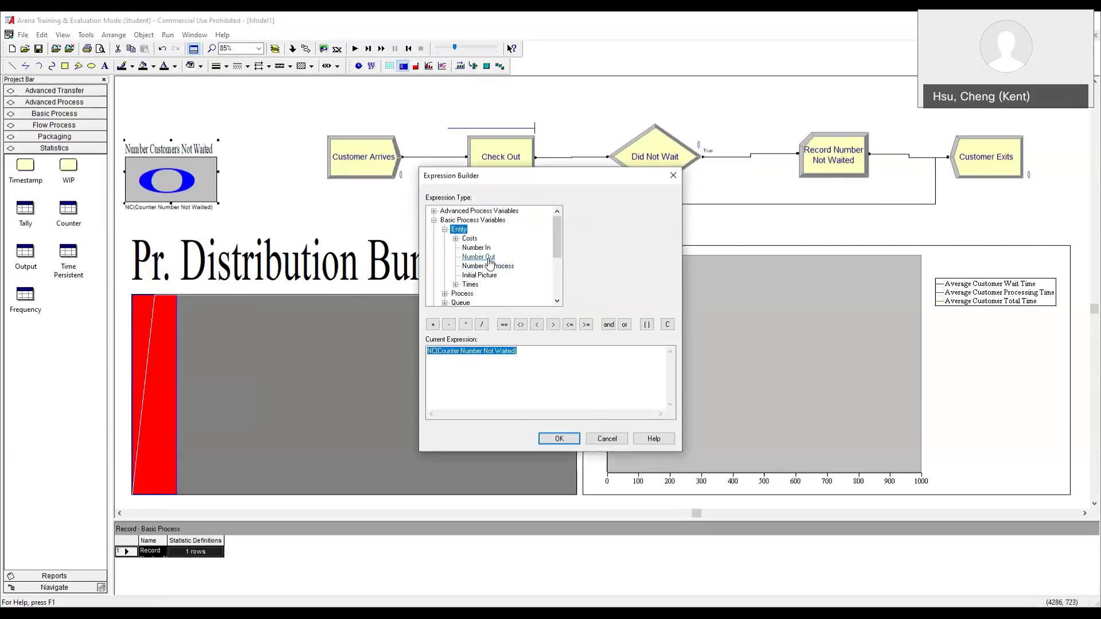
pyautogui.click(488, 258)
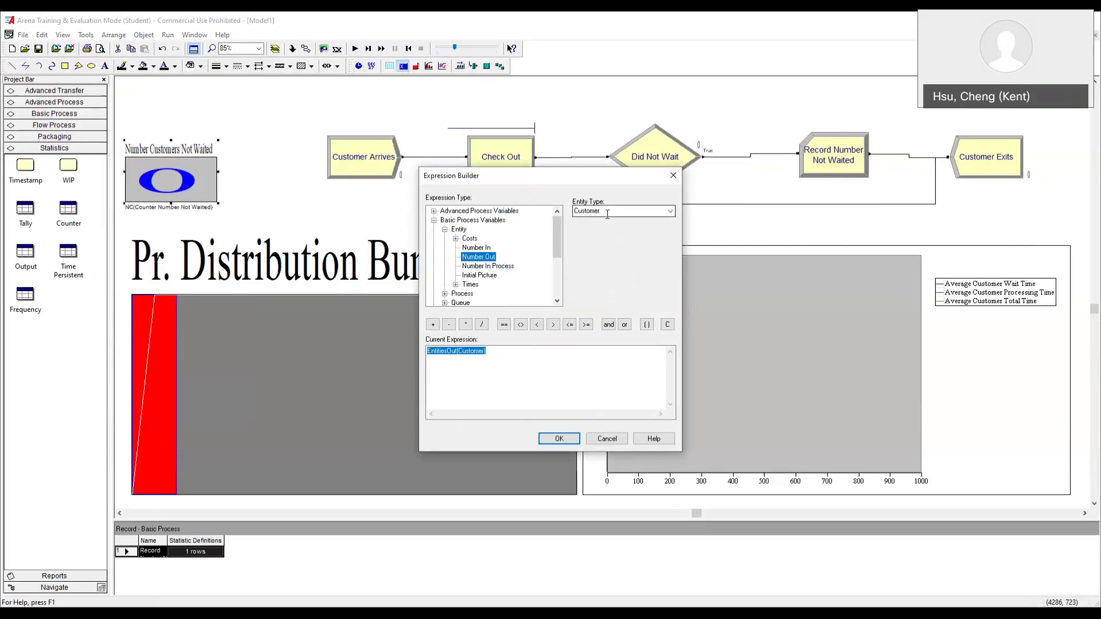
pyautogui.click(559, 439)
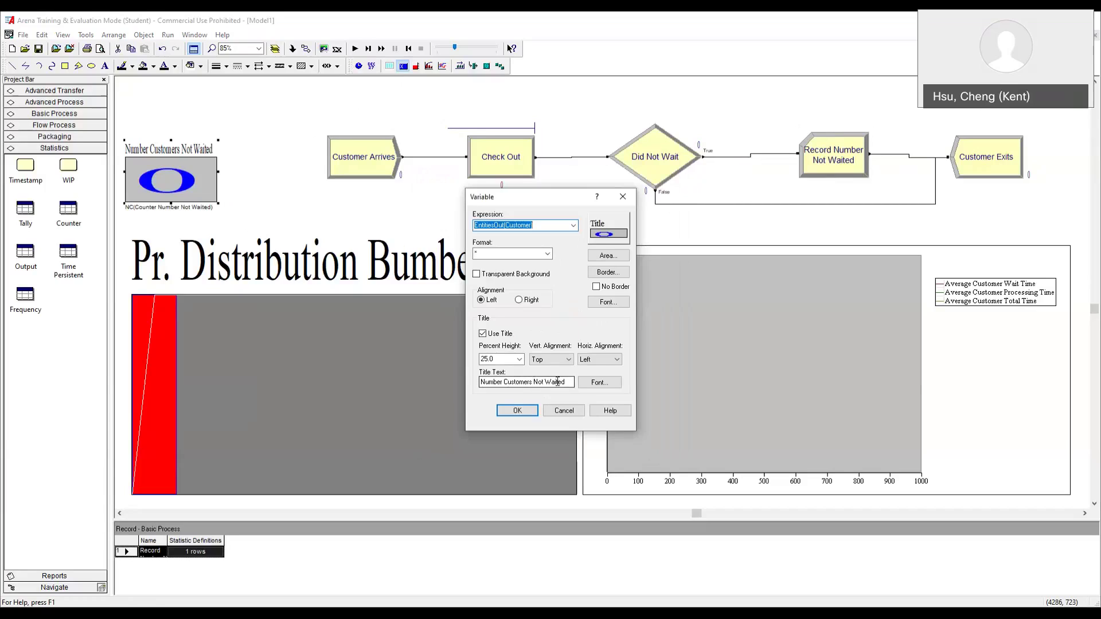
# - Title the second display 'Number Customers Served' and place it beside the first
pyautogui.moveTo(533, 382); pyautogui.dragTo(565, 382)
pyautogui.write('Served')
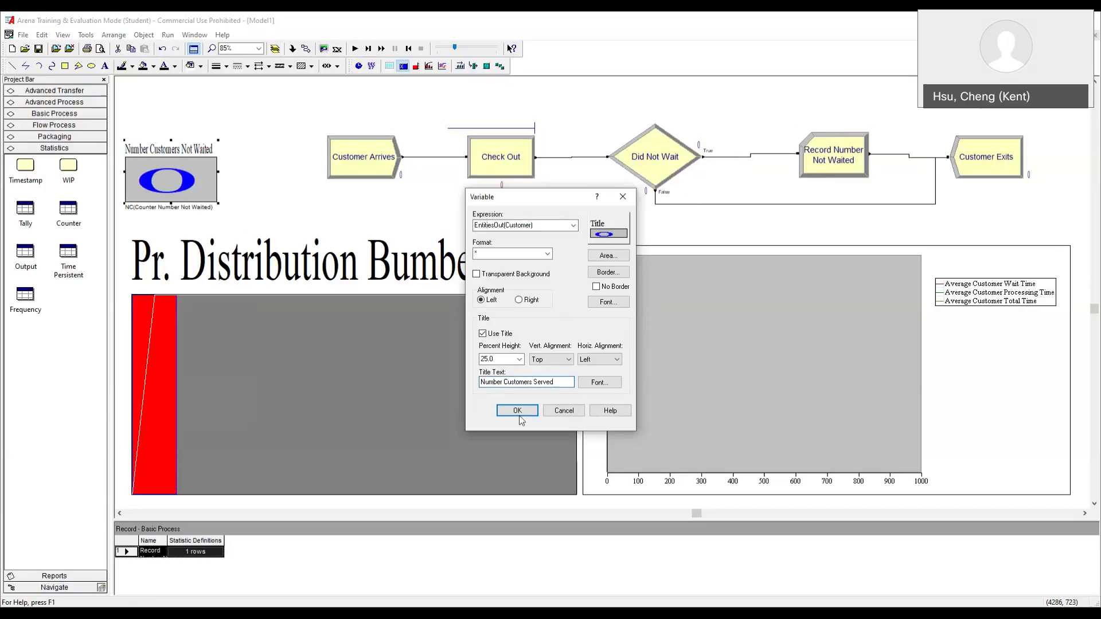
pyautogui.click(517, 411)
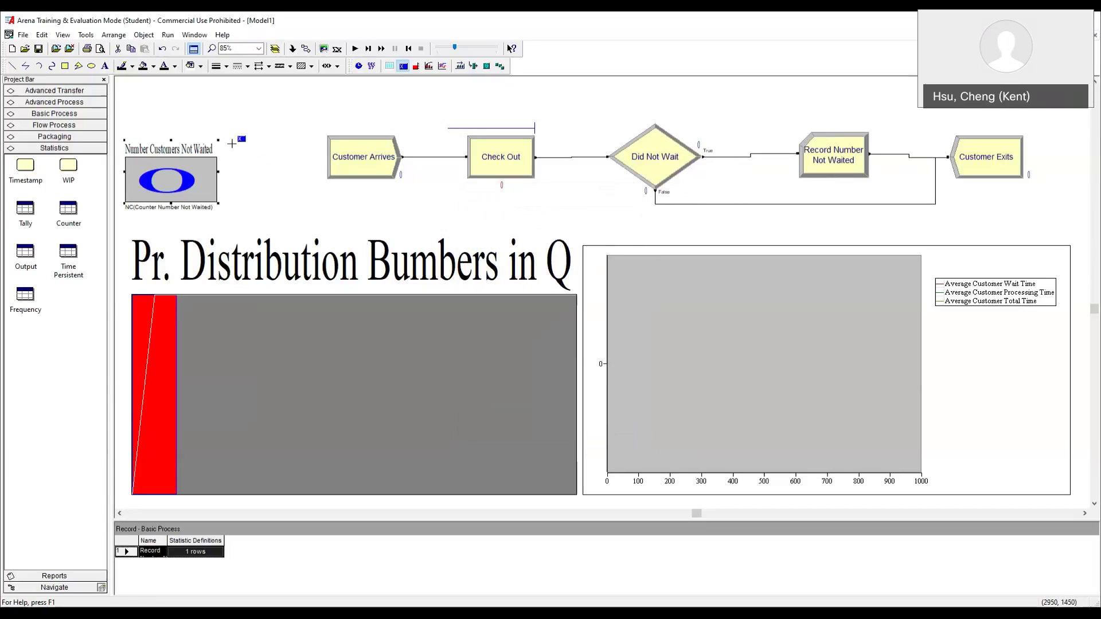
pyautogui.click(233, 200)
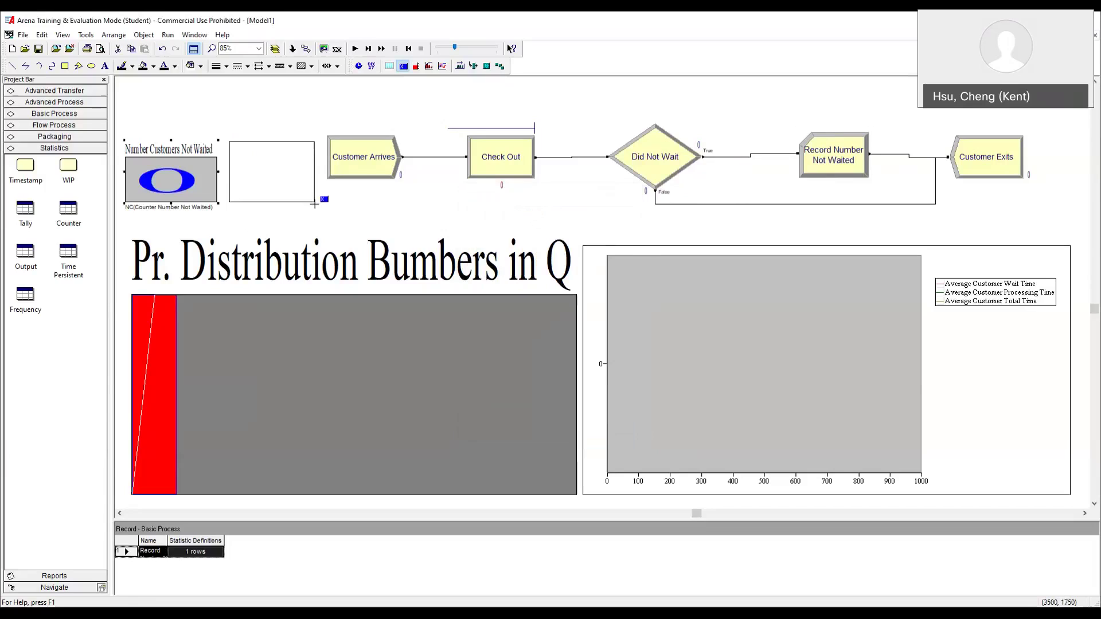
pyautogui.click(314, 203)
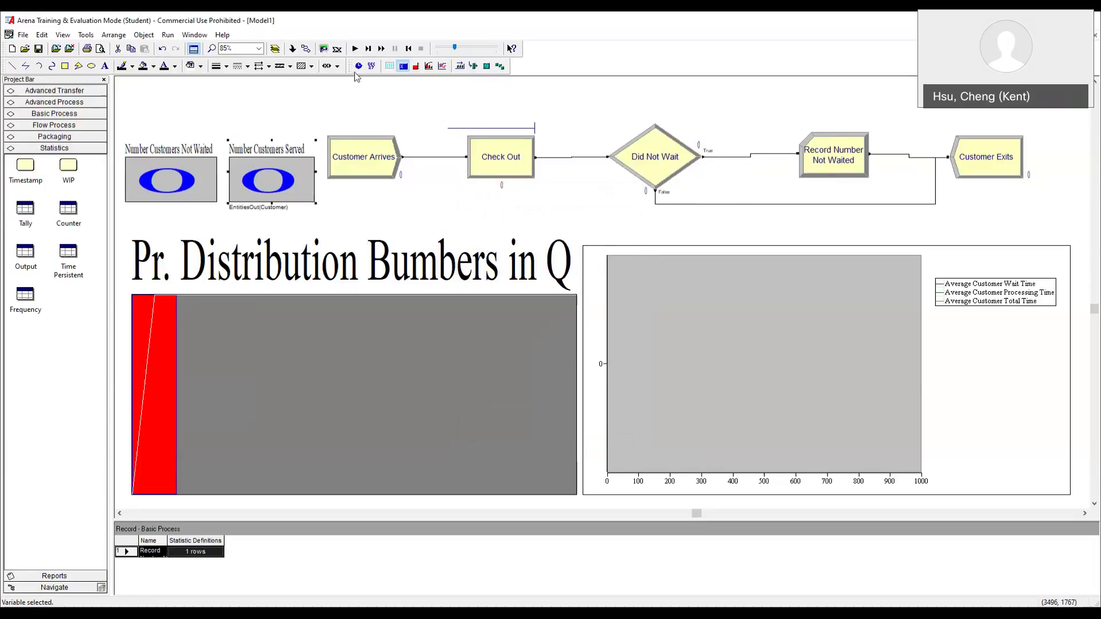
# - Fast-forward the simulation to completion, skipping the results, ending with 119 customers not waited and 367 served
pyautogui.click(383, 49)
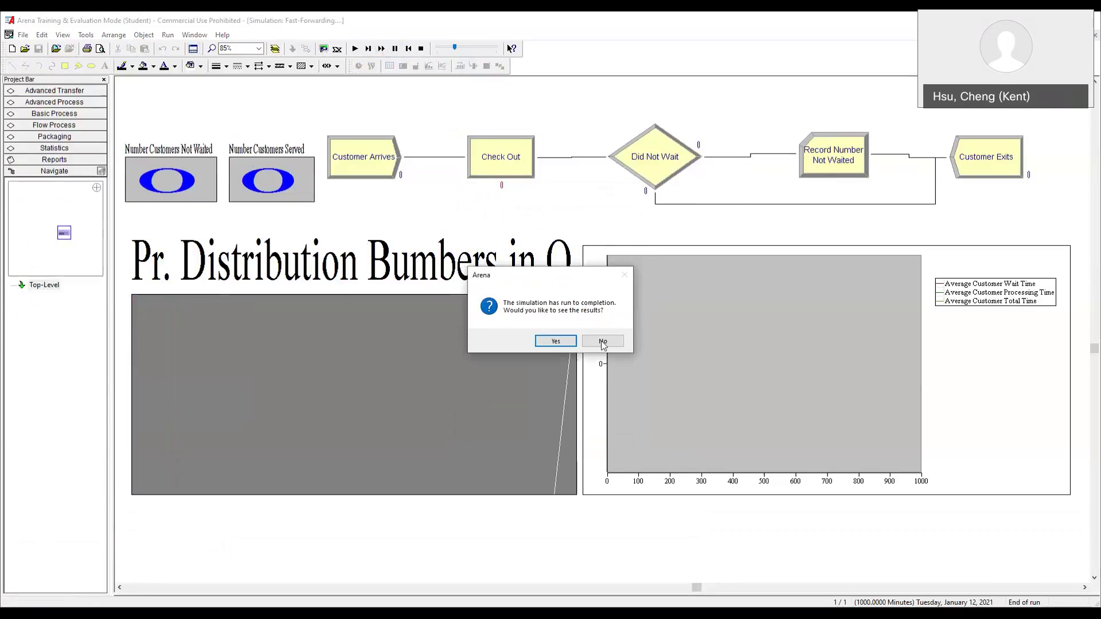
pyautogui.click(603, 342)
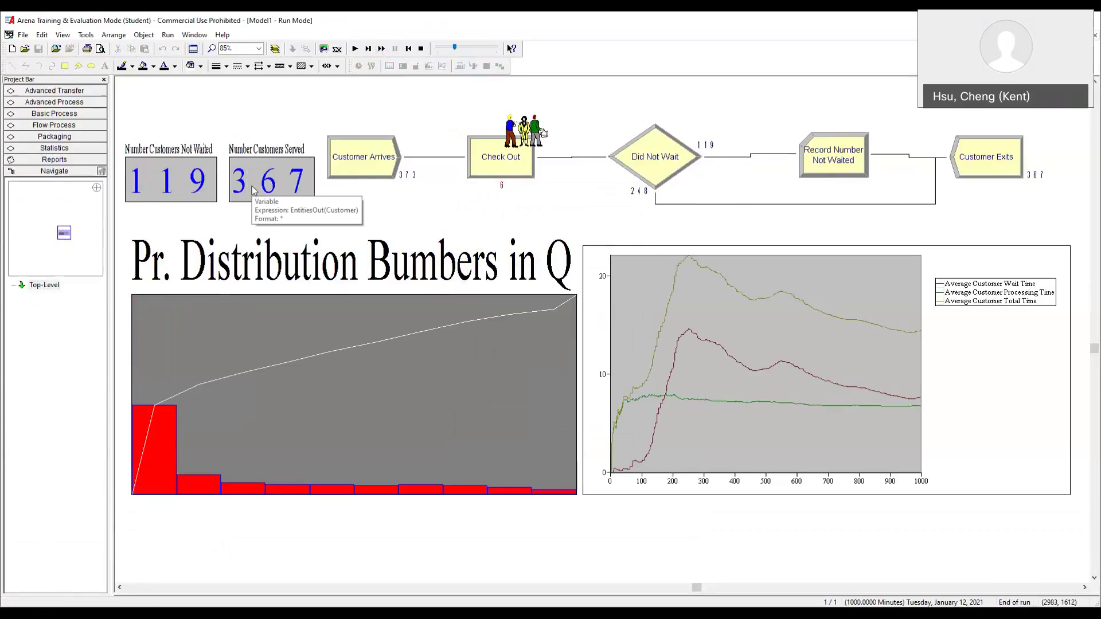